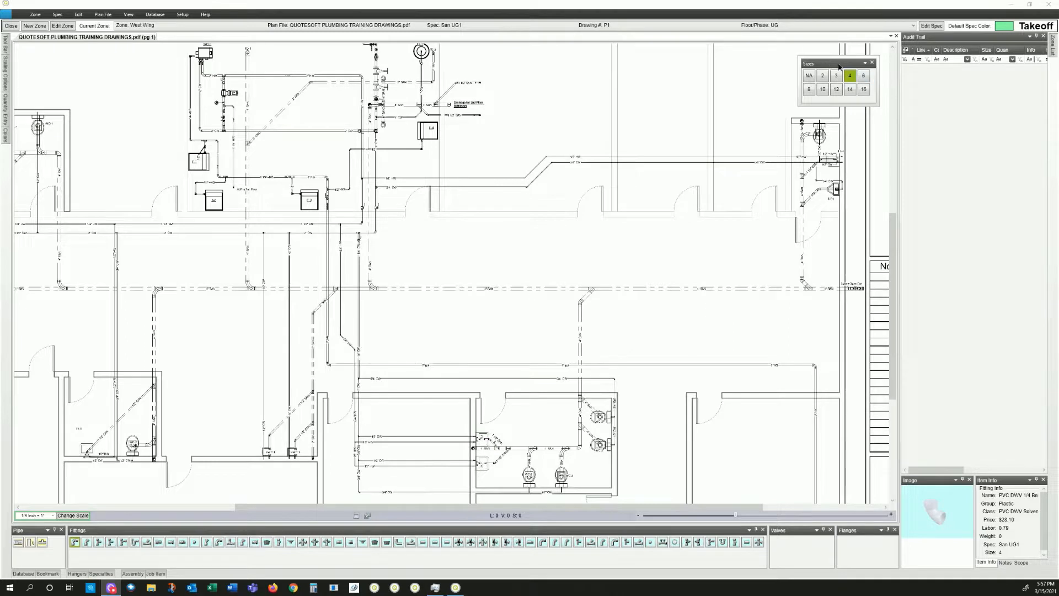
- Shift the floating Sizes panel slightly, and float the Pipe panel over the drawing before docking it back
{"action": "mouse_move", "coordinate": [839, 67]}
{"action": "left_mouse_down"}
{"action": "mouse_move", "coordinate": [808, 162]}
{"action": "mouse_move", "coordinate": [747, 167]}
{"action": "mouse_move", "coordinate": [819, 66]}
{"action": "mouse_move", "coordinate": [826, 71]}
{"action": "left_mouse_up"}
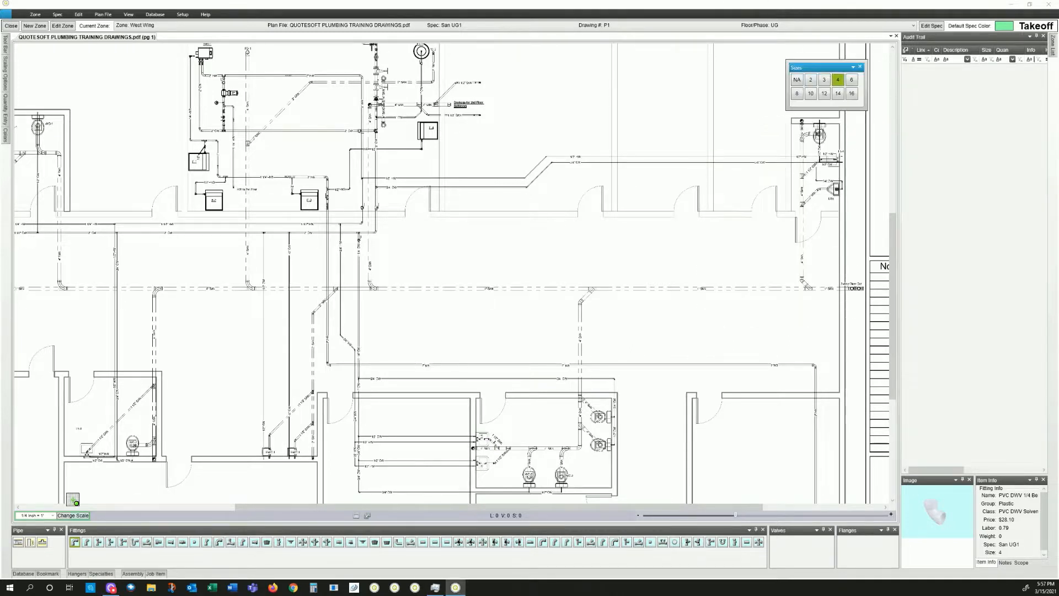
{"action": "mouse_move", "coordinate": [31, 534]}
{"action": "left_mouse_down"}
{"action": "mouse_move", "coordinate": [273, 342]}
{"action": "mouse_move", "coordinate": [456, 152]}
{"action": "left_mouse_up"}
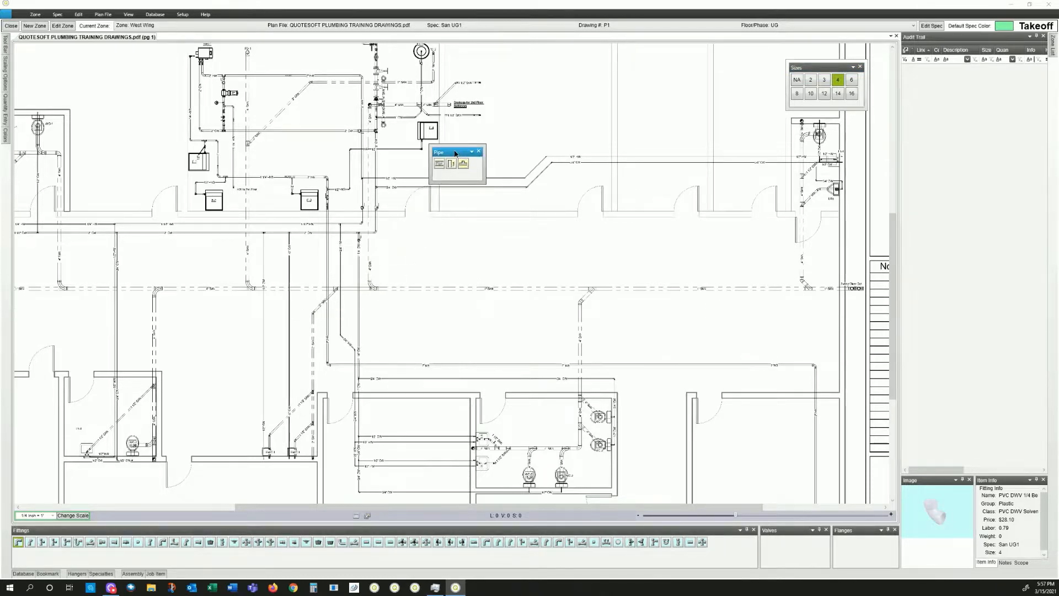
{"action": "double_click", "coordinate": [455, 152]}
- Float the Image panel over the drawing, enlarge it, and return it to its docked place
{"action": "mouse_move", "coordinate": [944, 482]}
{"action": "left_mouse_down"}
{"action": "mouse_move", "coordinate": [879, 425]}
{"action": "mouse_move", "coordinate": [543, 200]}
{"action": "left_mouse_up"}
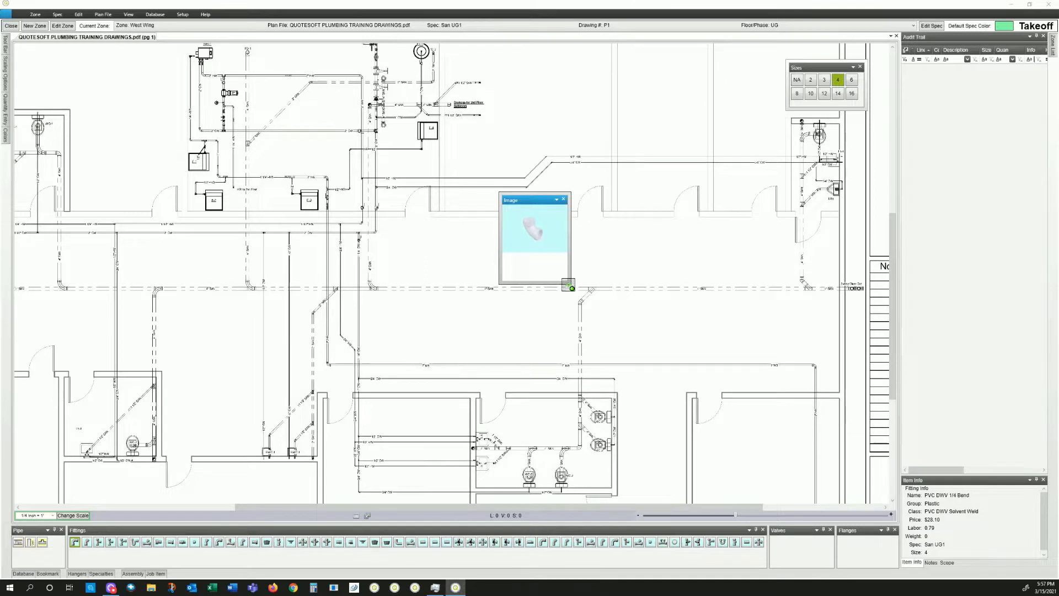
{"action": "left_click_drag", "start_coordinate": [570, 280], "coordinate": [634, 315]}
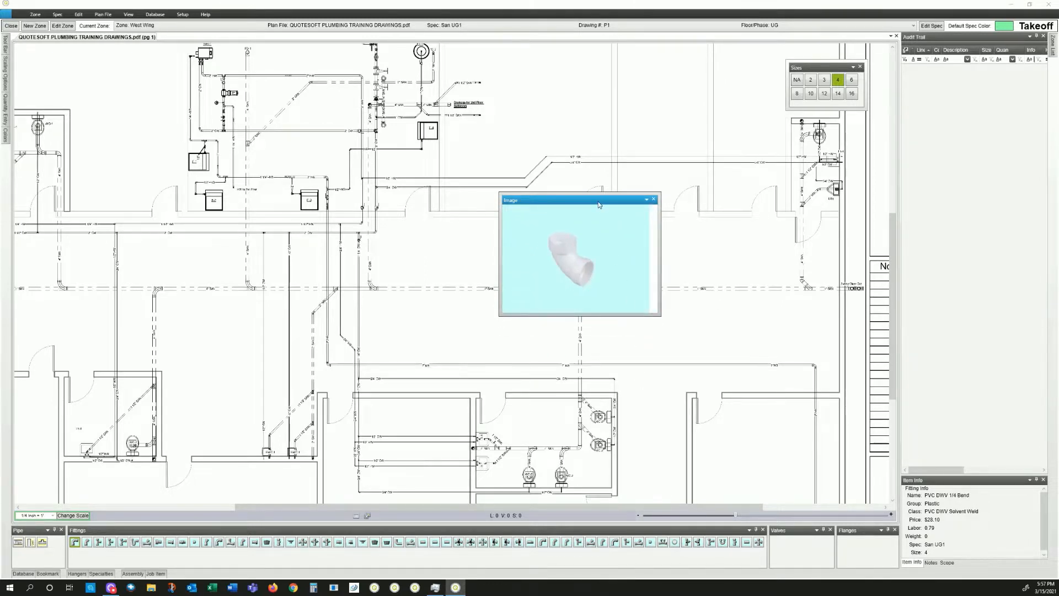
{"action": "double_click", "coordinate": [597, 202]}
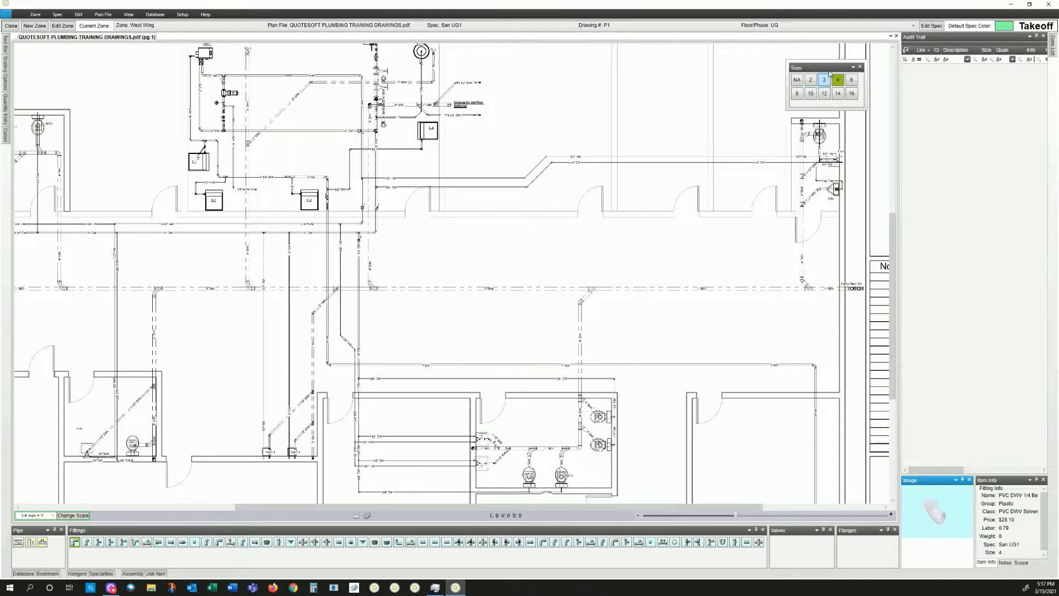
- Reposition the floating Sizes panel clear of the sanitary main, just above the 2-Way Clean Out label
{"action": "mouse_move", "coordinate": [830, 72]}
{"action": "left_mouse_down"}
{"action": "mouse_move", "coordinate": [820, 108]}
{"action": "mouse_move", "coordinate": [730, 196]}
{"action": "mouse_move", "coordinate": [792, 160]}
{"action": "mouse_move", "coordinate": [822, 176]}
{"action": "mouse_move", "coordinate": [816, 204]}
{"action": "left_mouse_up"}
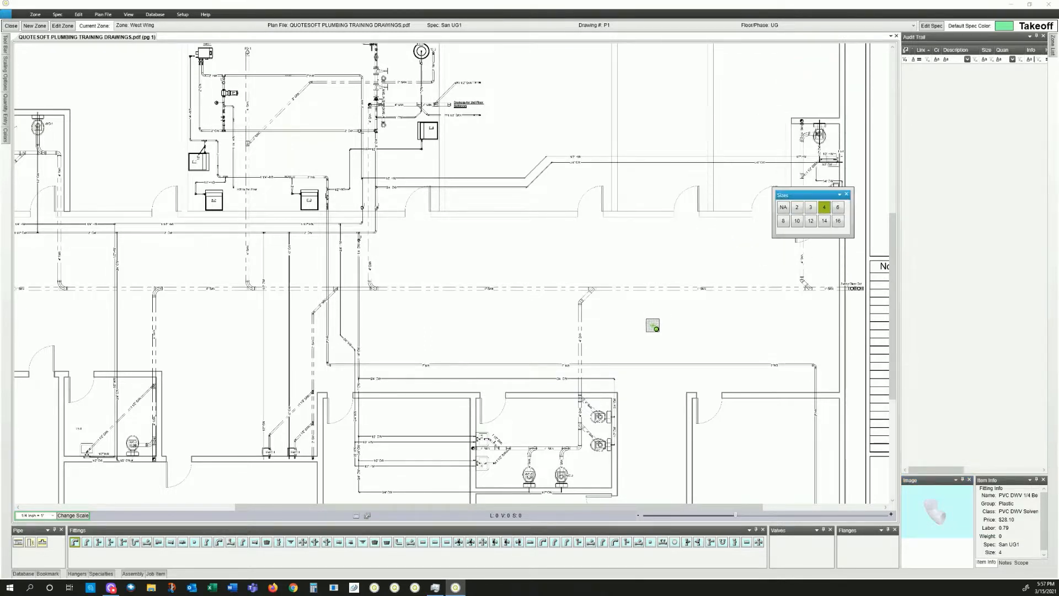
{"action": "scroll", "coordinate": [841, 300], "scroll_direction": "up", "scroll_amount": 4}
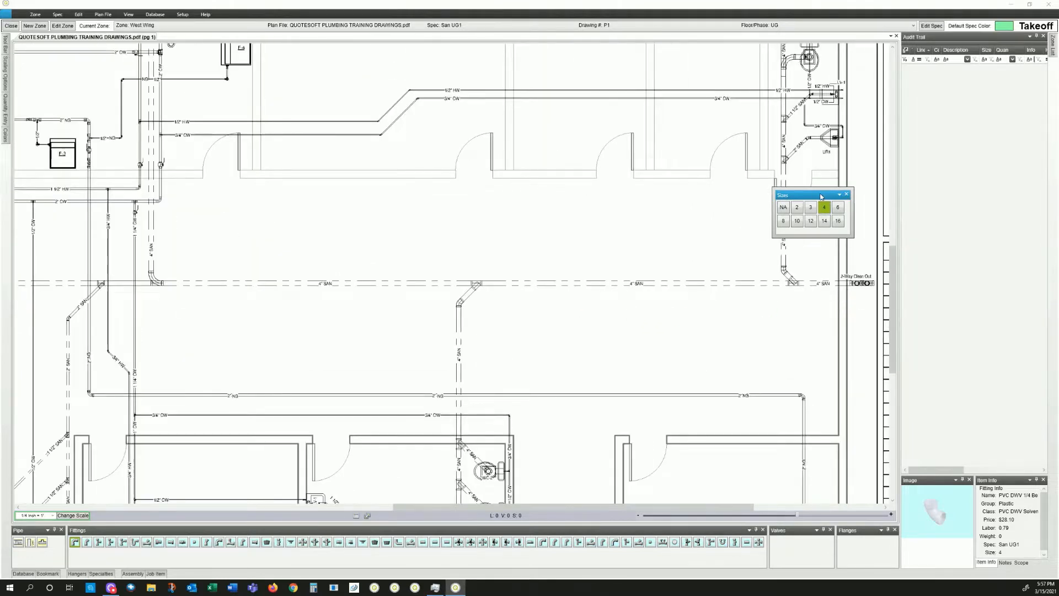
{"action": "left_click_drag", "start_coordinate": [821, 197], "coordinate": [828, 179]}
{"action": "scroll", "coordinate": [819, 305], "scroll_direction": "up", "scroll_amount": 2}
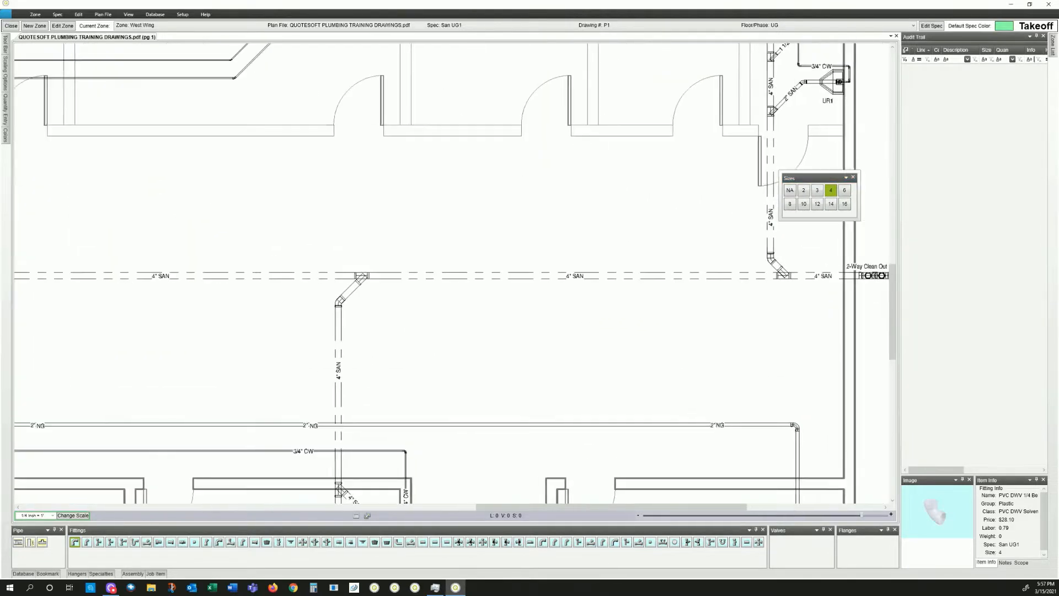
- Trace 4" pipe along the sanitary main from the two-way cleanout to the 4" branch serving the restroom below
{"action": "left_click", "coordinate": [18, 542]}
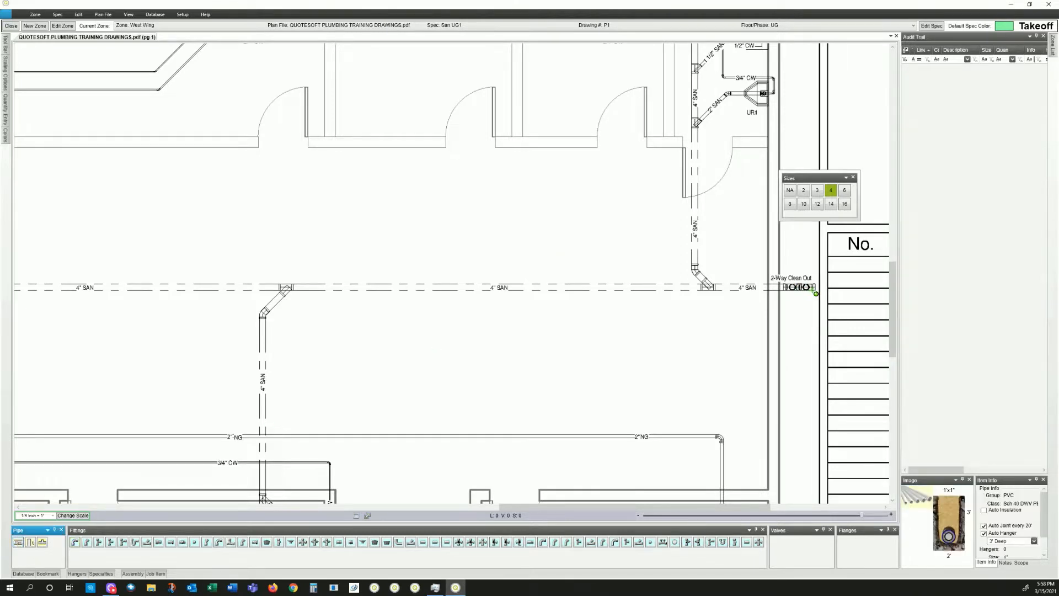
{"action": "left_click", "coordinate": [31, 542]}
{"action": "left_click", "coordinate": [795, 290]}
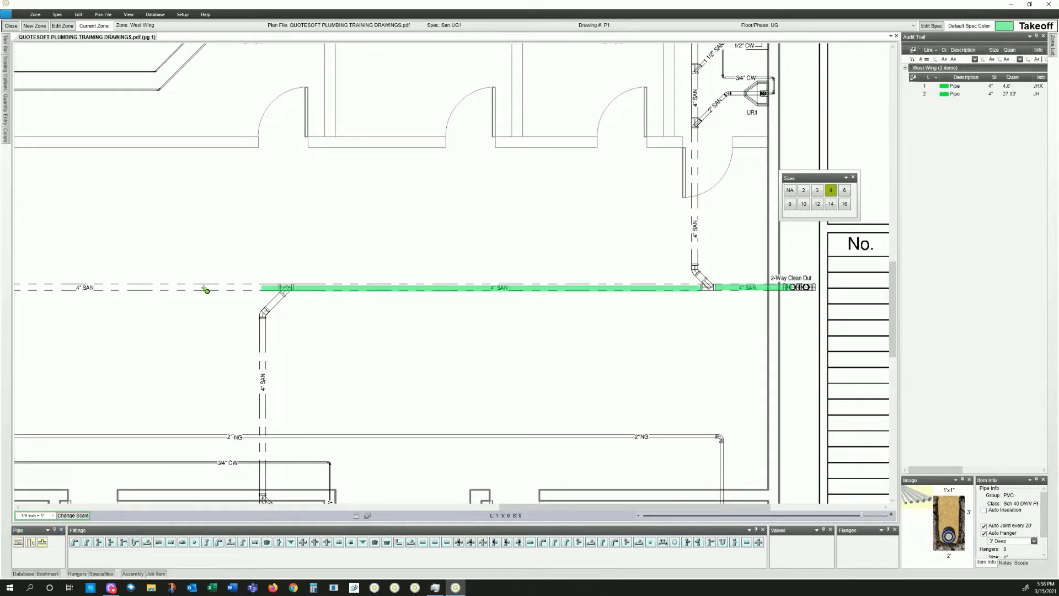
{"action": "left_click", "coordinate": [296, 291]}
{"action": "key", "text": "Escape"}
- Delete both traced pipe segments on the sanitary main
{"action": "left_click_drag", "start_coordinate": [291, 257], "coordinate": [819, 357]}
{"action": "key", "text": "Delete"}
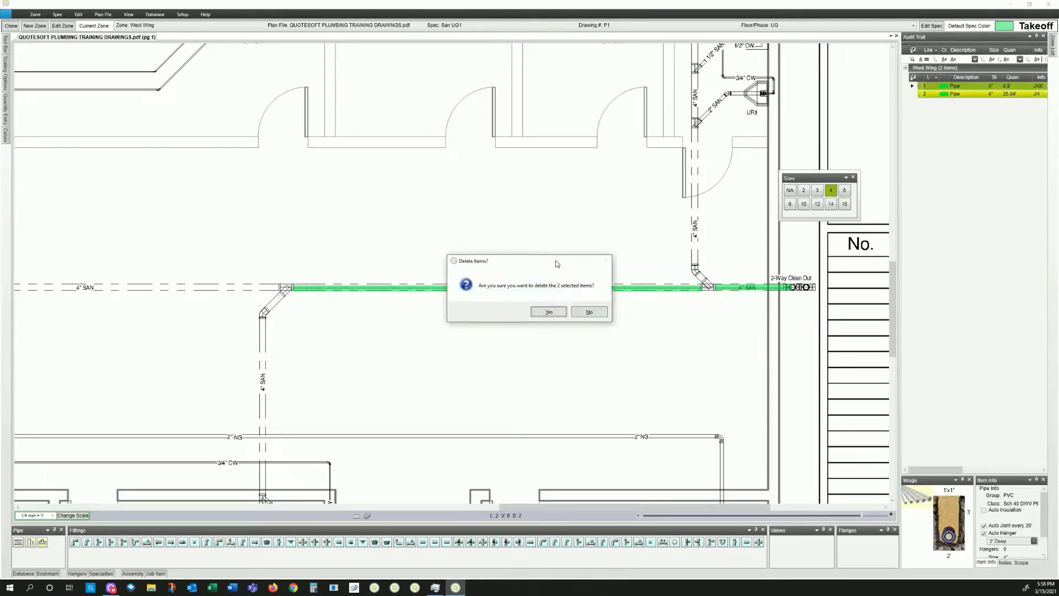
{"action": "left_click", "coordinate": [565, 313]}
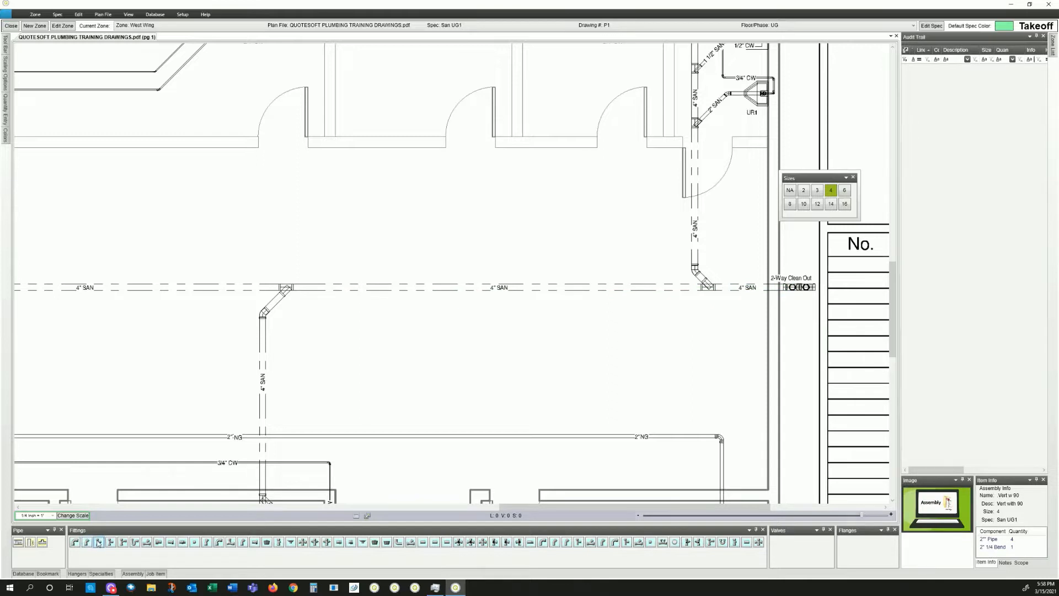
- Place a 4" wye on the sanitary main at the branch nearest the cleanout, and delete it again
{"action": "left_click", "coordinate": [147, 543]}
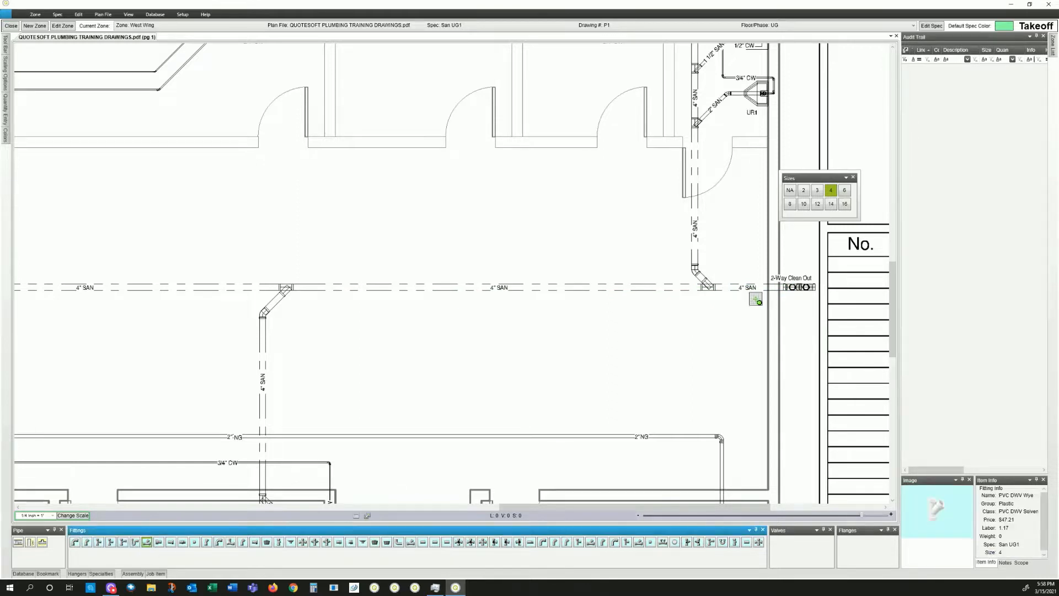
{"action": "left_click", "coordinate": [704, 286]}
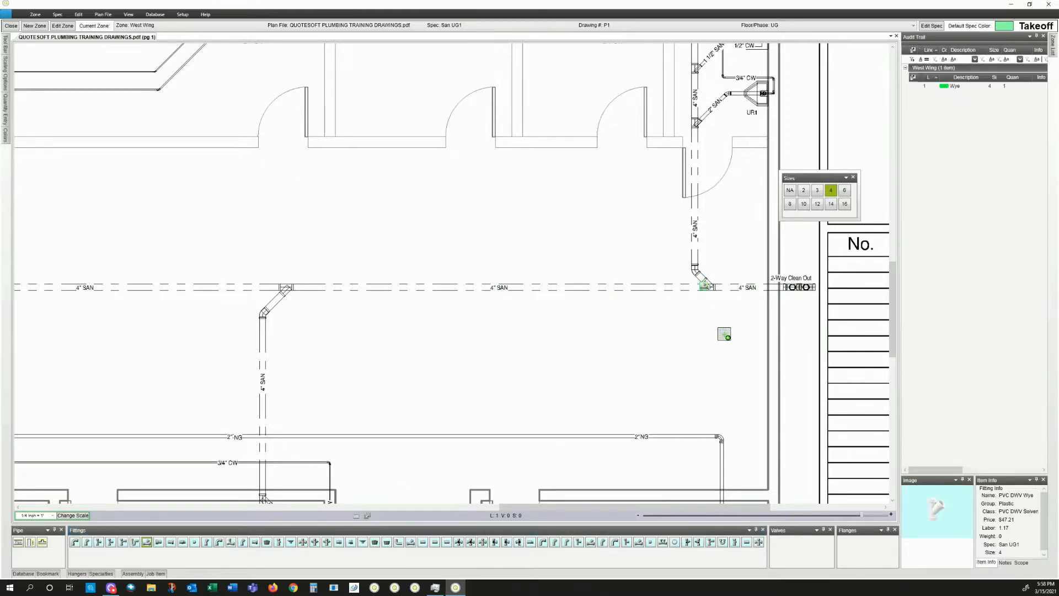
{"action": "left_click", "coordinate": [701, 276]}
{"action": "key", "text": "Delete"}
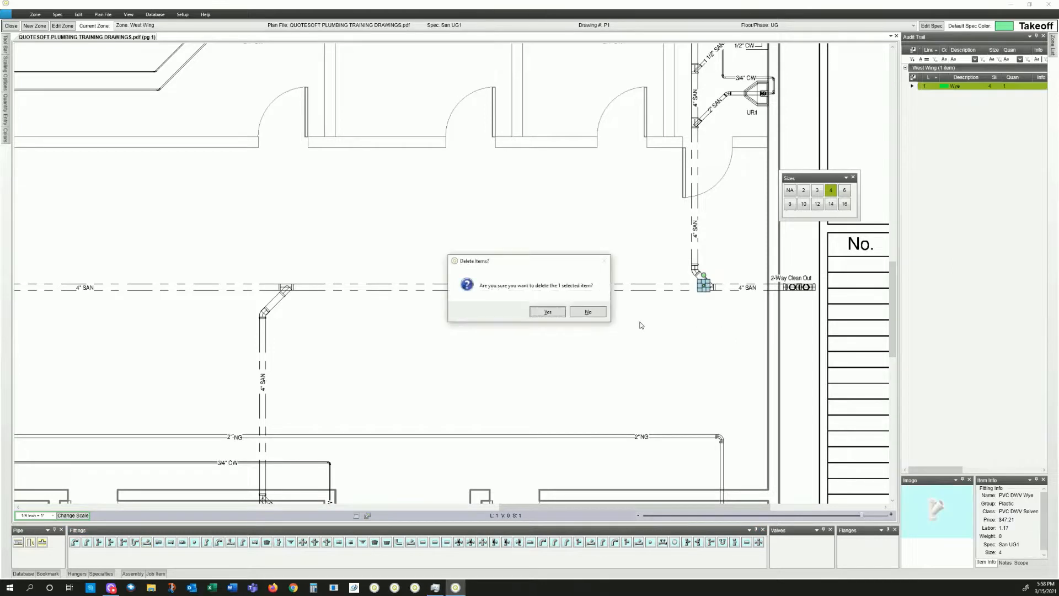
{"action": "left_click", "coordinate": [549, 312]}
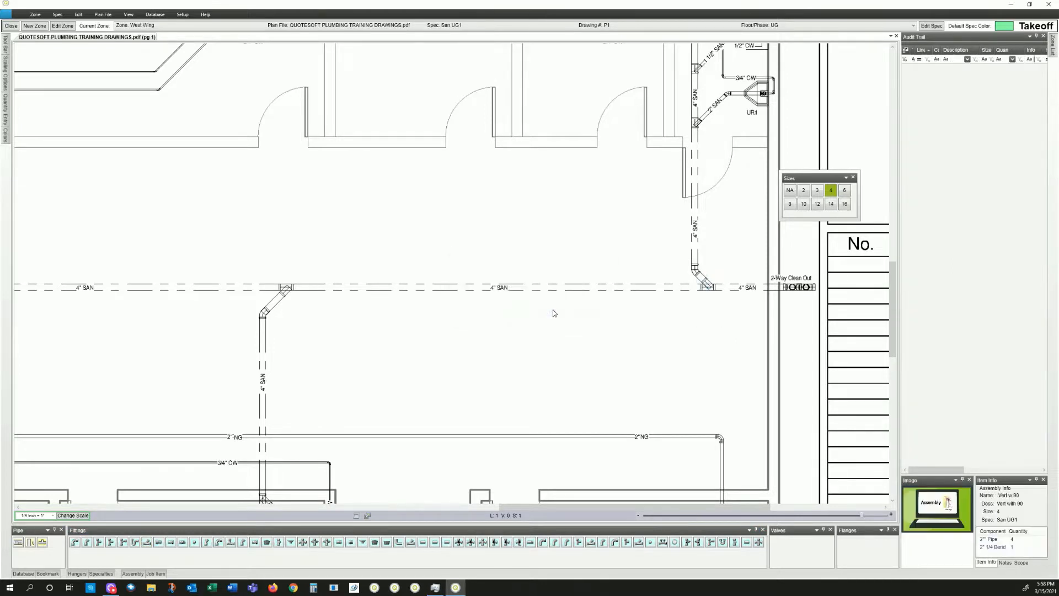
- Place 4" wyes at the two branches nearest the cleanout, with 4" pipe running between them
{"action": "left_click", "coordinate": [146, 542]}
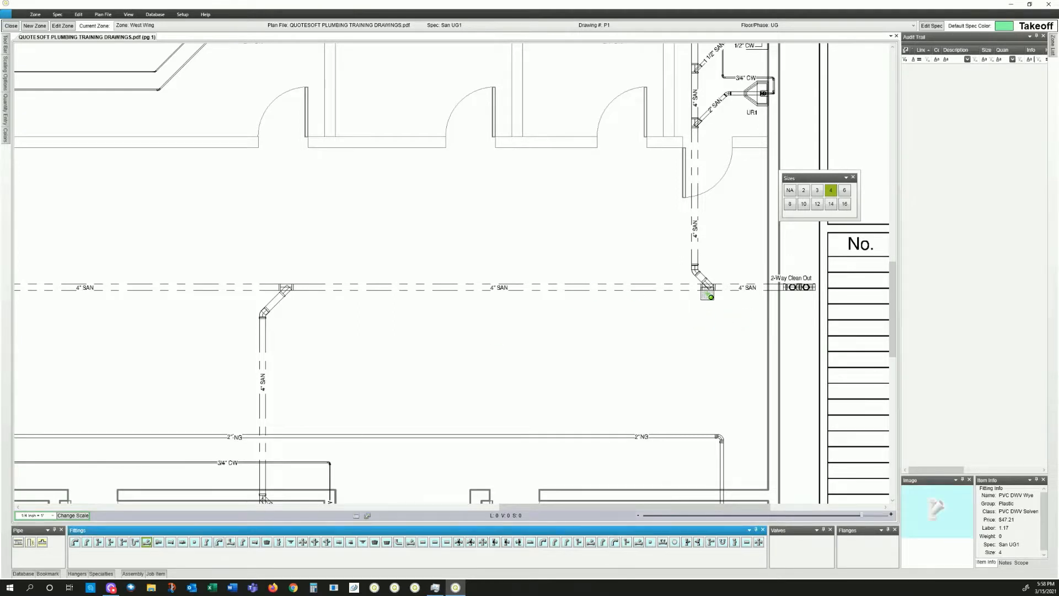
{"action": "left_click", "coordinate": [707, 286]}
{"action": "left_click", "coordinate": [284, 286]}
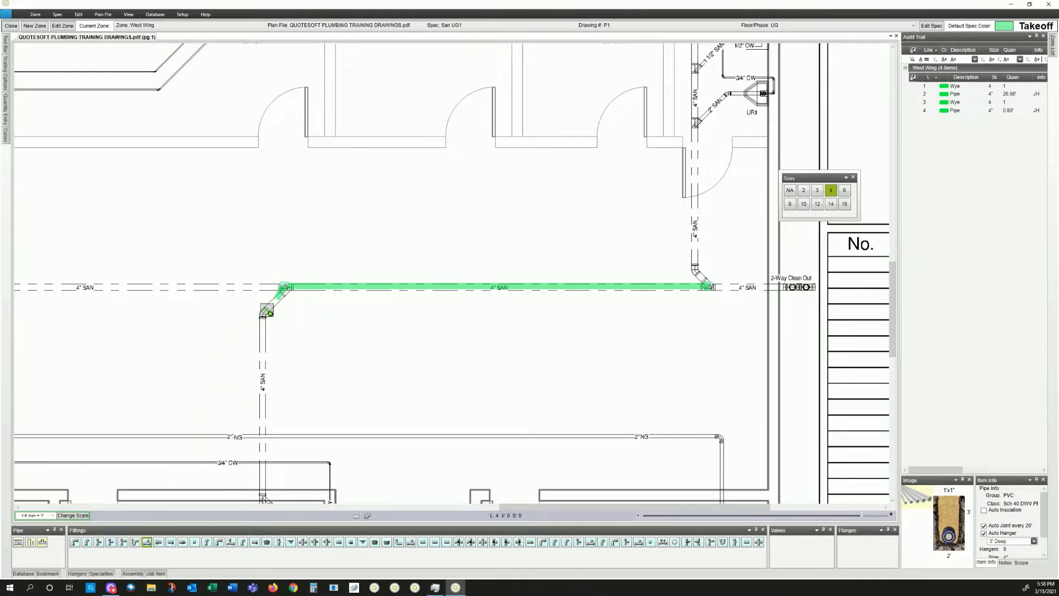
{"action": "key", "text": "Escape"}
- Delete the two wyes and the connecting pipe from the sanitary main
{"action": "left_click_drag", "start_coordinate": [257, 251], "coordinate": [770, 364]}
{"action": "key", "text": "Delete"}
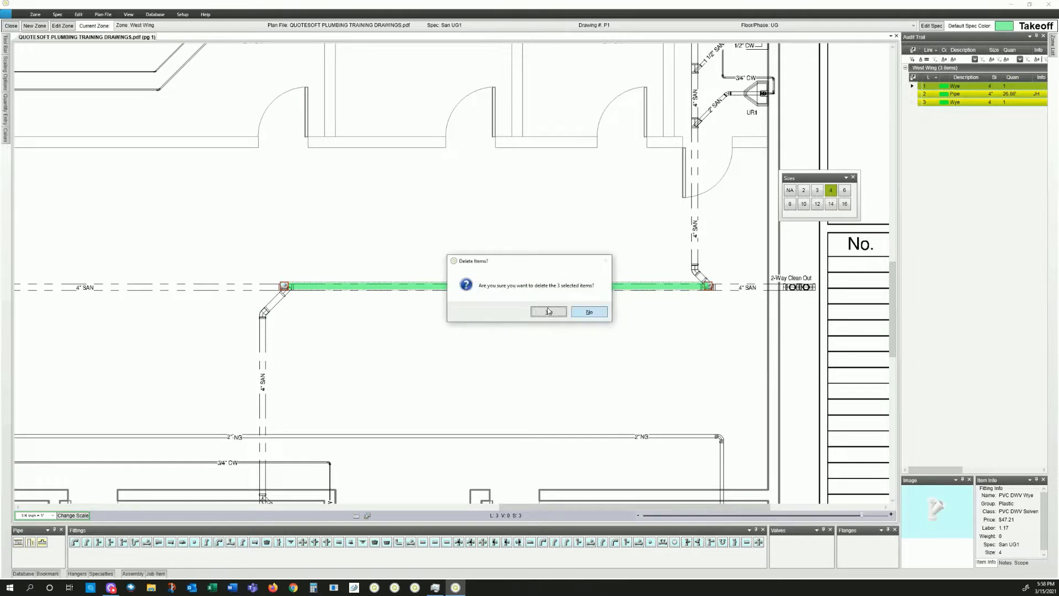
{"action": "left_click", "coordinate": [549, 312]}
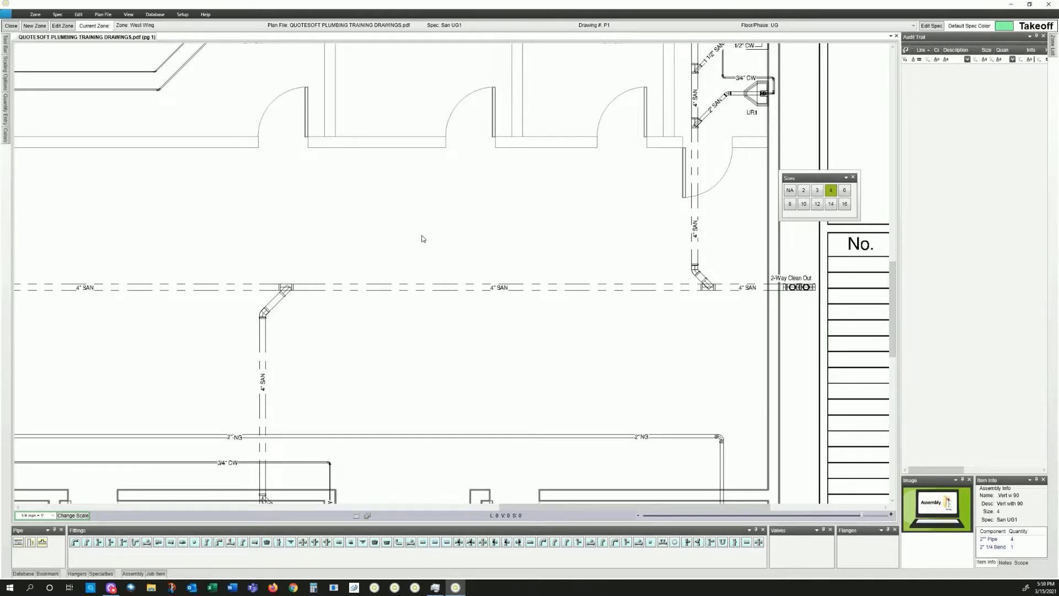
- Switch the active fitting among the combo, wye, 1/8 bend and 1/4 bend without placing any
{"action": "key", "text": "c"}
{"action": "key", "text": "w"}
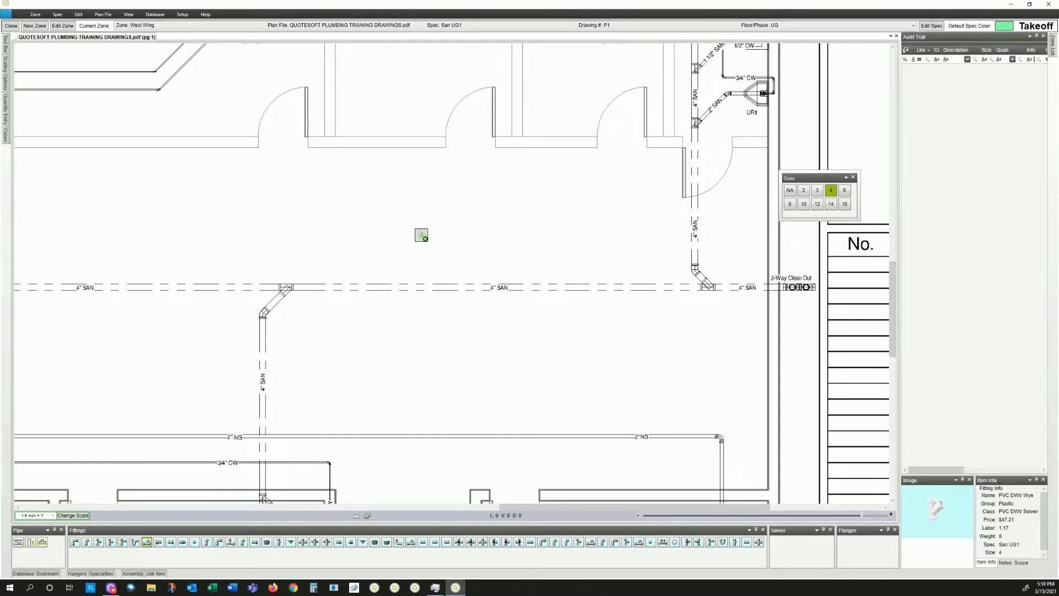
{"action": "key", "text": "9"}
{"action": "key", "text": "4"}
{"action": "key", "text": "c"}
{"action": "key", "text": "w"}
{"action": "key", "text": "4"}
{"action": "key", "text": "9"}
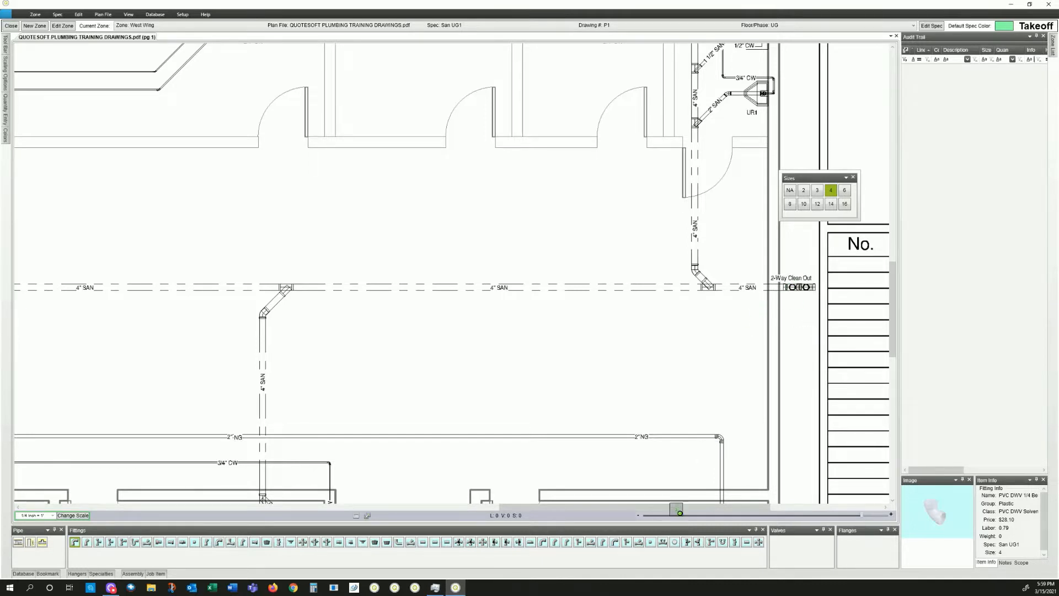
- Start the 4" sanitary main with a two-way cleanout, and run pipe through 4" wyes at the first two branches
{"action": "left_click", "coordinate": [664, 544]}
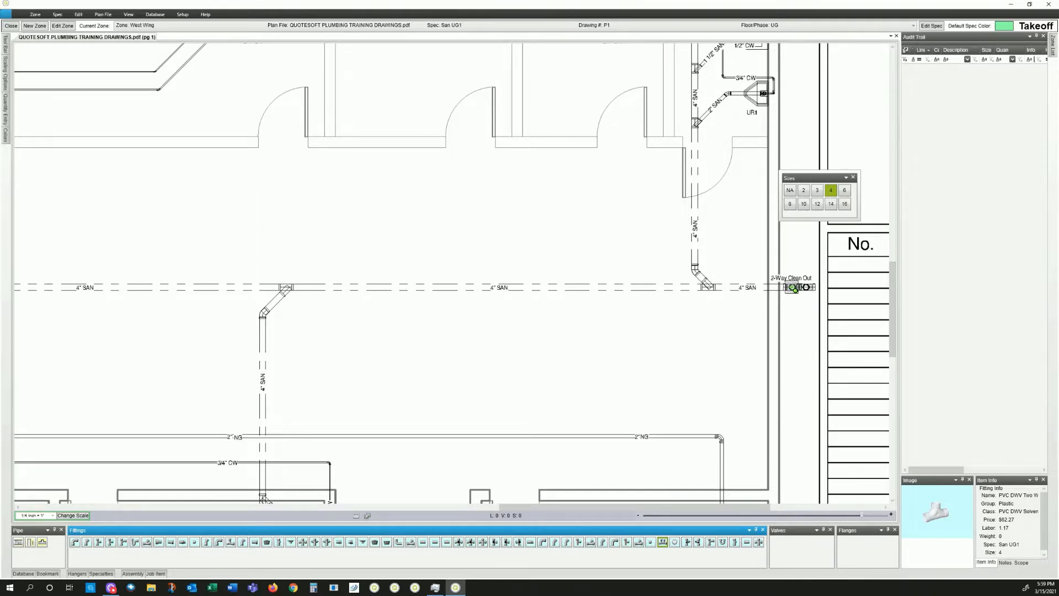
{"action": "left_click", "coordinate": [792, 287]}
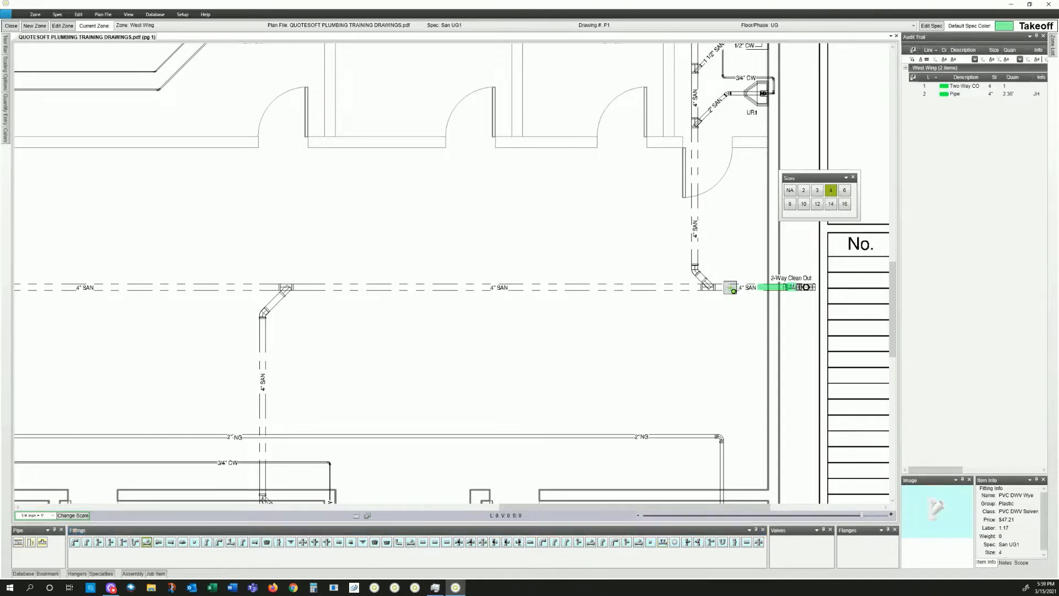
{"action": "left_click", "coordinate": [709, 286]}
{"action": "left_click", "coordinate": [286, 286]}
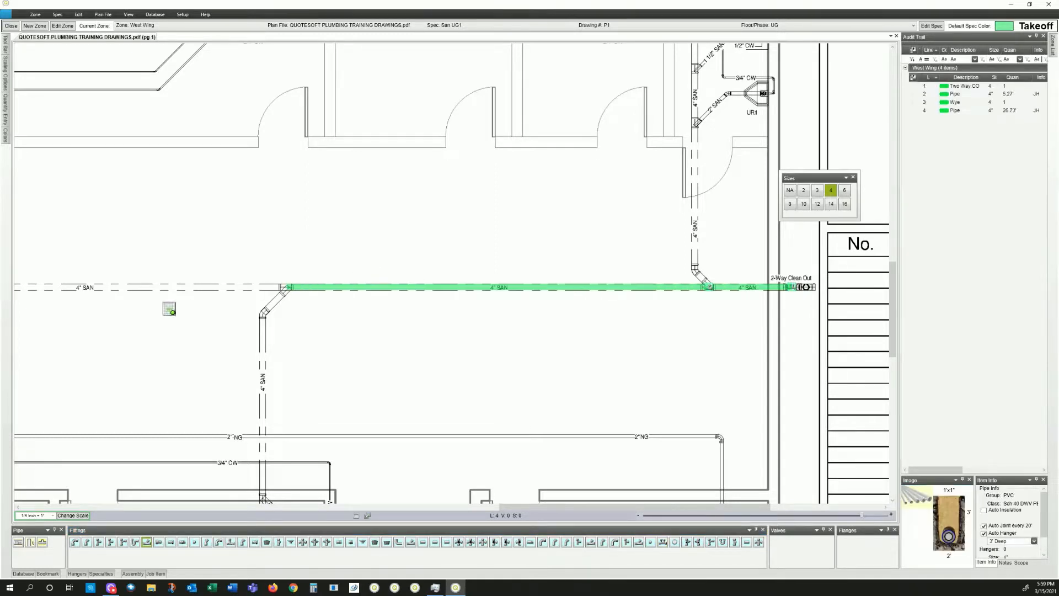
- Continue the 4" main westward, placing a combo at the next 4" branch and a 4x2 reducing wye at the 2" branch
{"action": "left_click", "coordinate": [115, 288]}
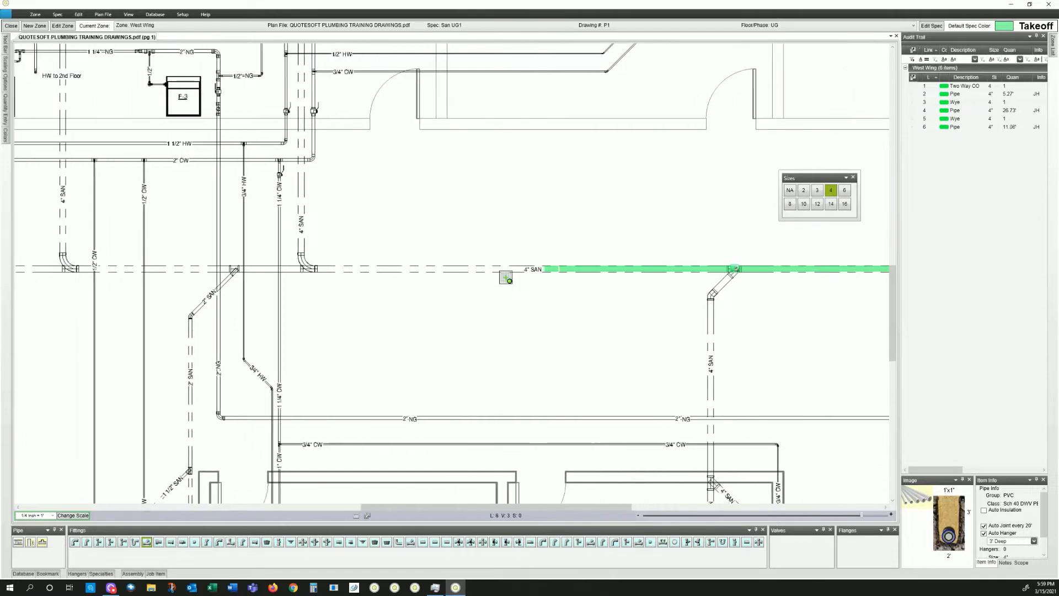
{"action": "left_click", "coordinate": [313, 271]}
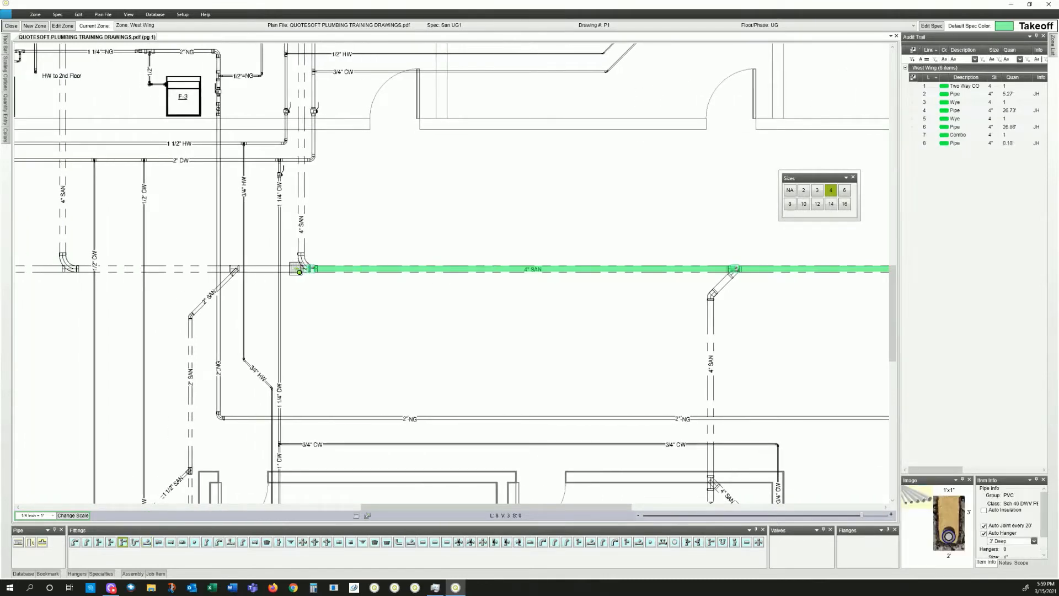
{"action": "left_click", "coordinate": [294, 269]}
{"action": "key", "text": "w"}
{"action": "left_click", "coordinate": [293, 297]}
{"action": "left_click", "coordinate": [234, 269]}
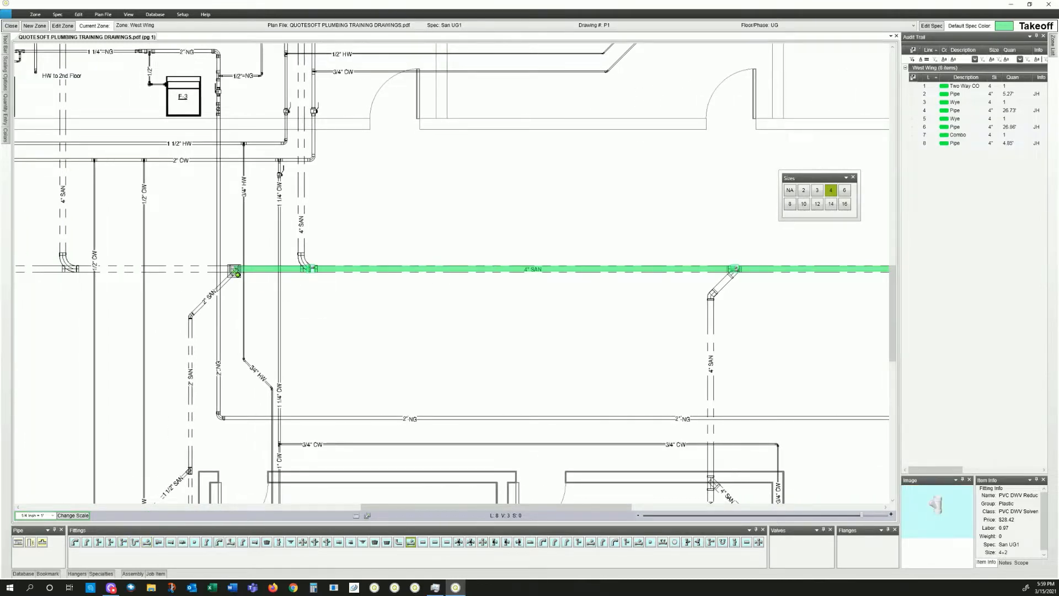
- Extend the 4" main through the next three 4" branches, placing a combo at each one
{"action": "key", "text": "c"}
{"action": "left_click", "coordinate": [65, 268]}
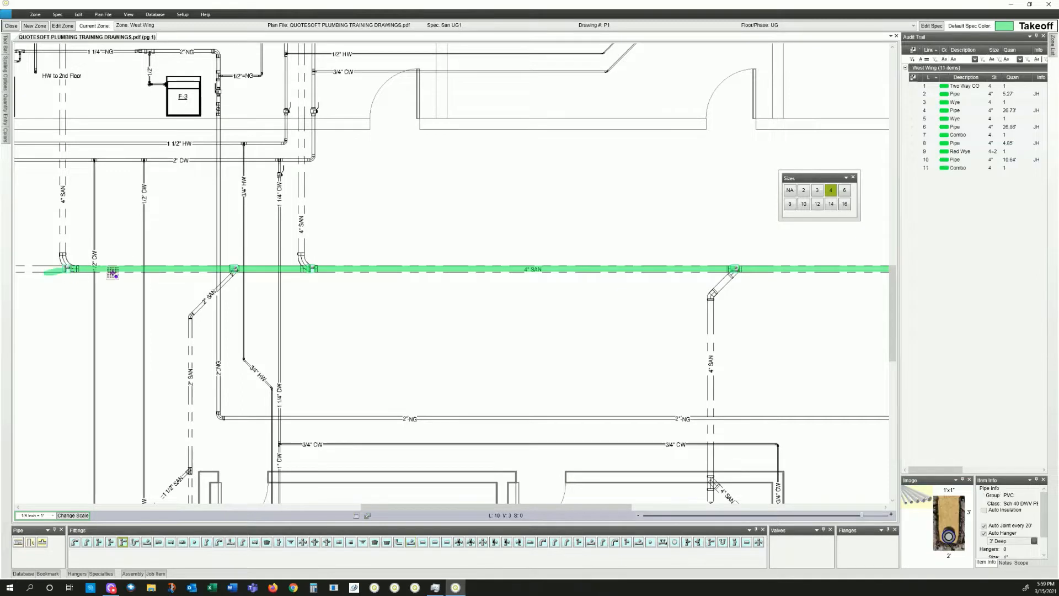
{"action": "left_click", "coordinate": [365, 264]}
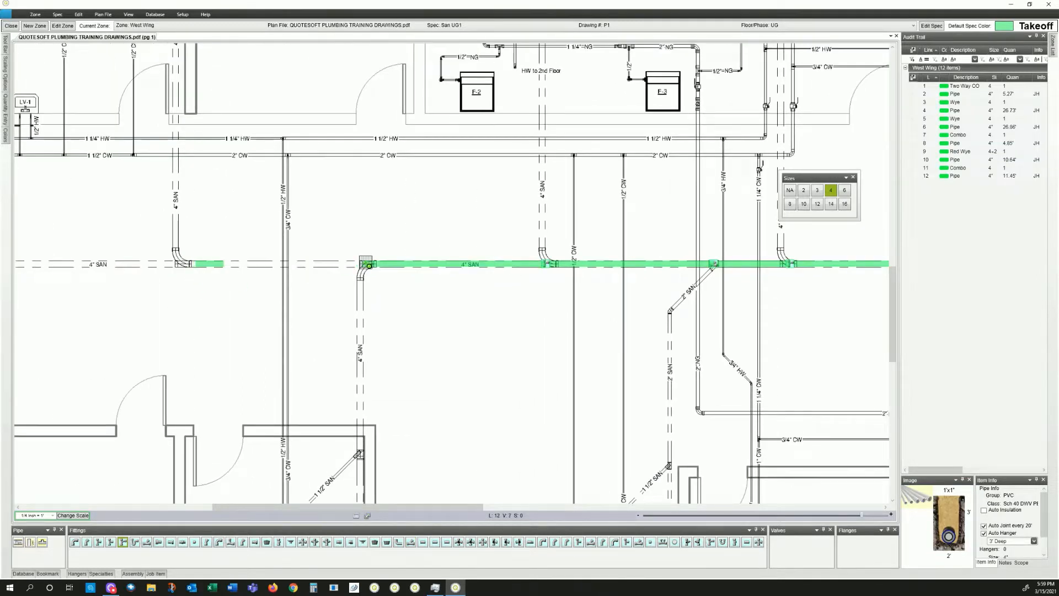
{"action": "left_click", "coordinate": [184, 264]}
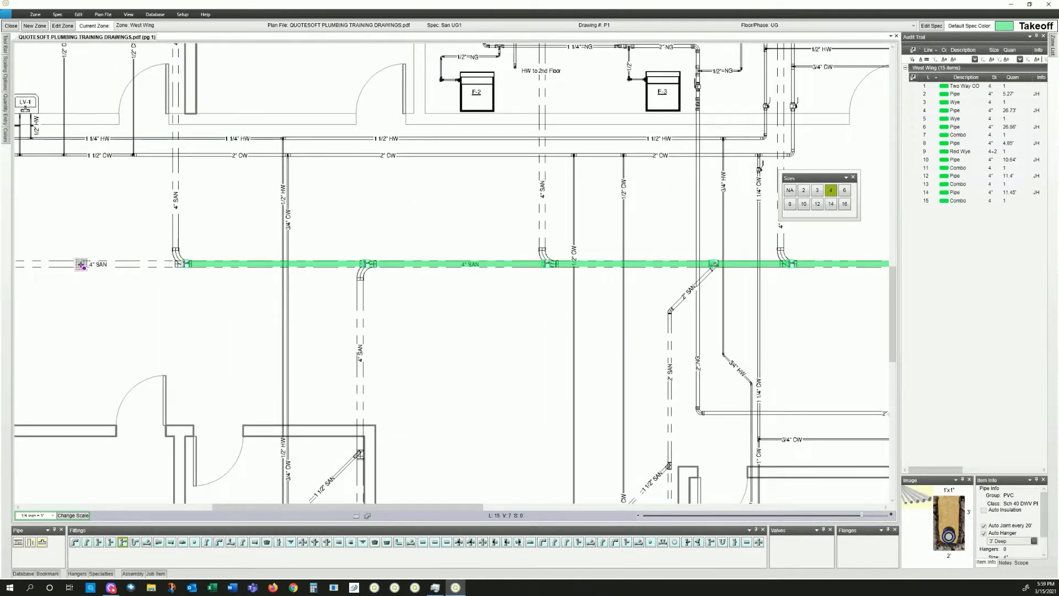
- Run the 4" pipe to the far west end of the sanitary main, and finish it with a 1/4 bend
{"action": "left_click", "coordinate": [83, 264]}
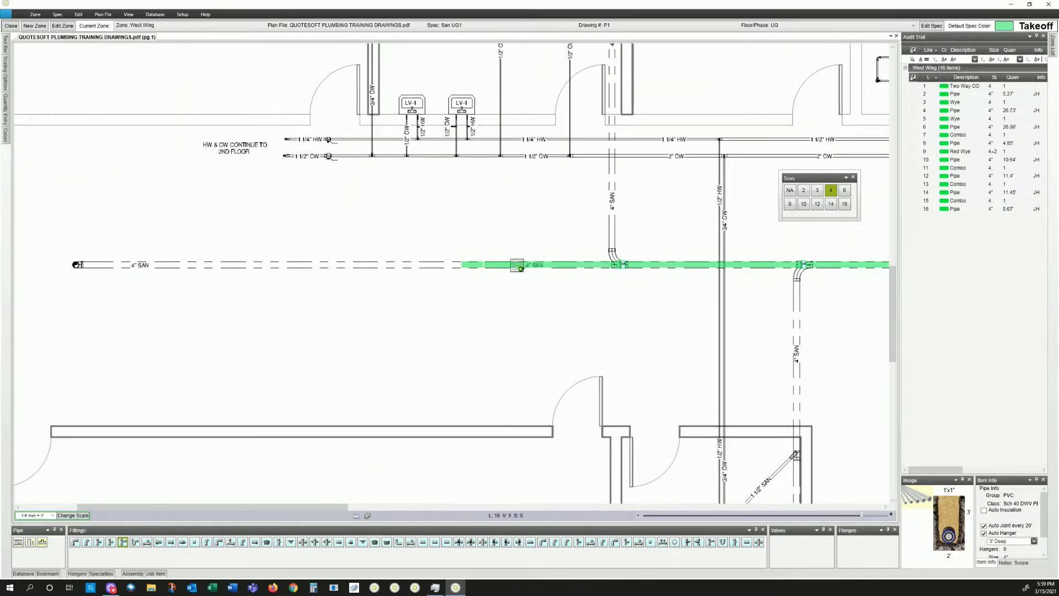
{"action": "left_click", "coordinate": [77, 265]}
{"action": "double_click", "coordinate": [77, 266]}
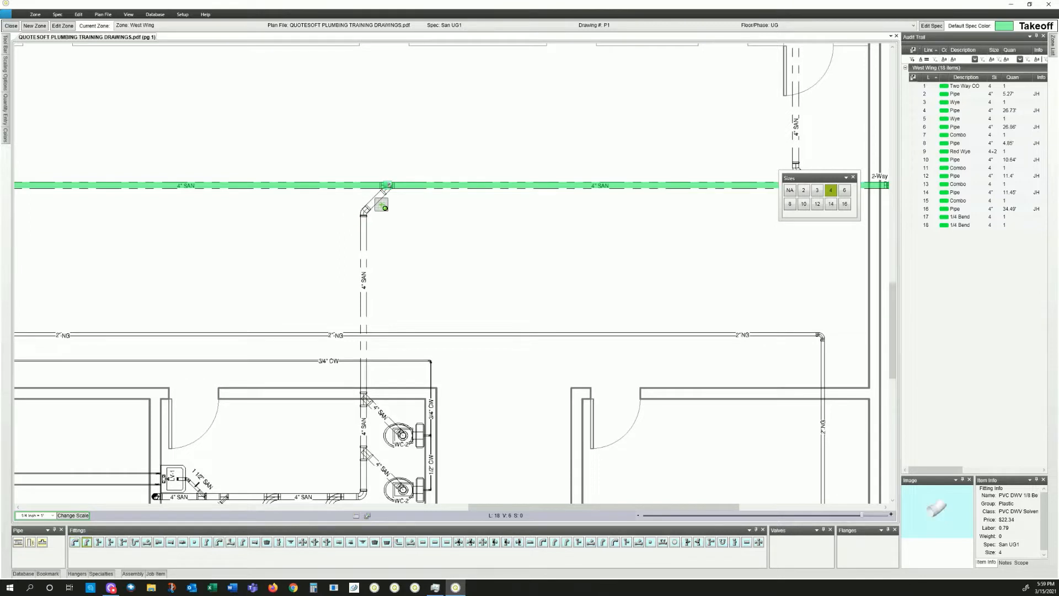
- Branch 4" pipe off the main toward the southern restroom, turning it south with a 1/8 bend
{"action": "left_click", "coordinate": [388, 186]}
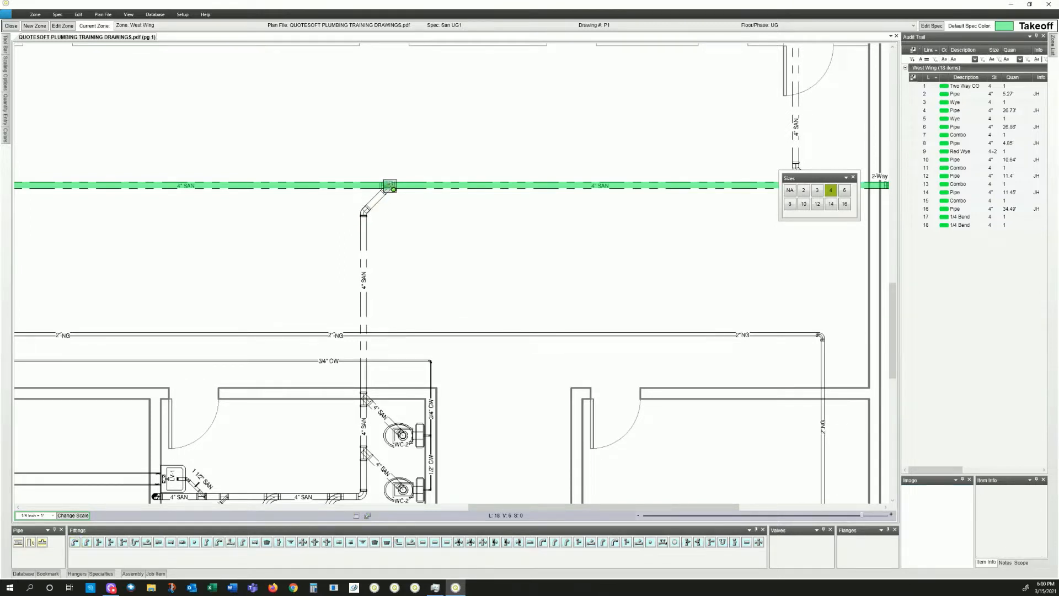
{"action": "left_click", "coordinate": [365, 211]}
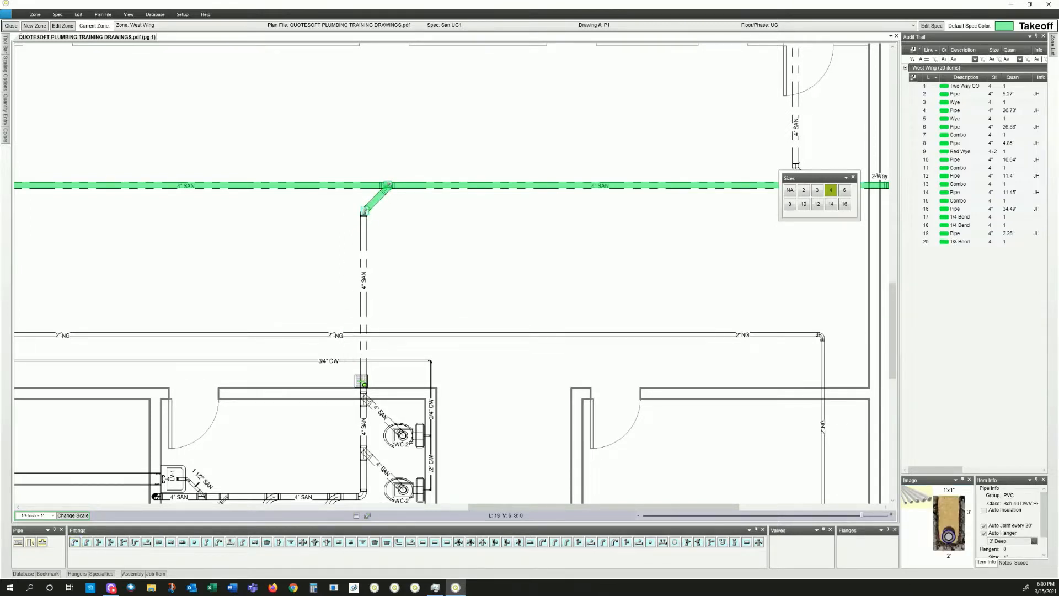
{"action": "left_click", "coordinate": [359, 383]}
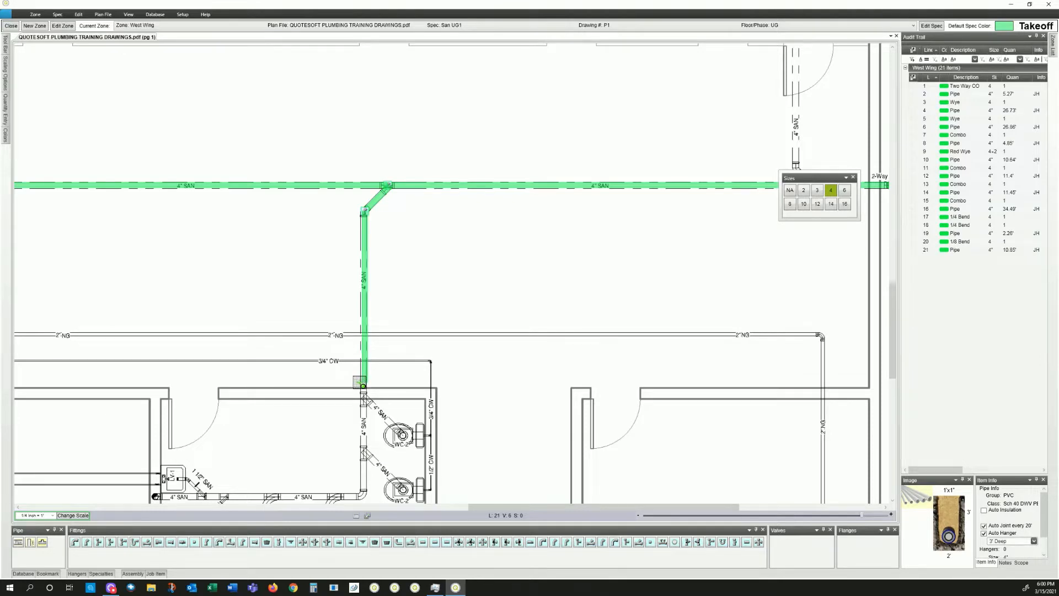
- Extend the 4" branch south, placing wyes at the two east-side water closets and a 1/4 bend at the corner
{"action": "left_click", "coordinate": [364, 402]}
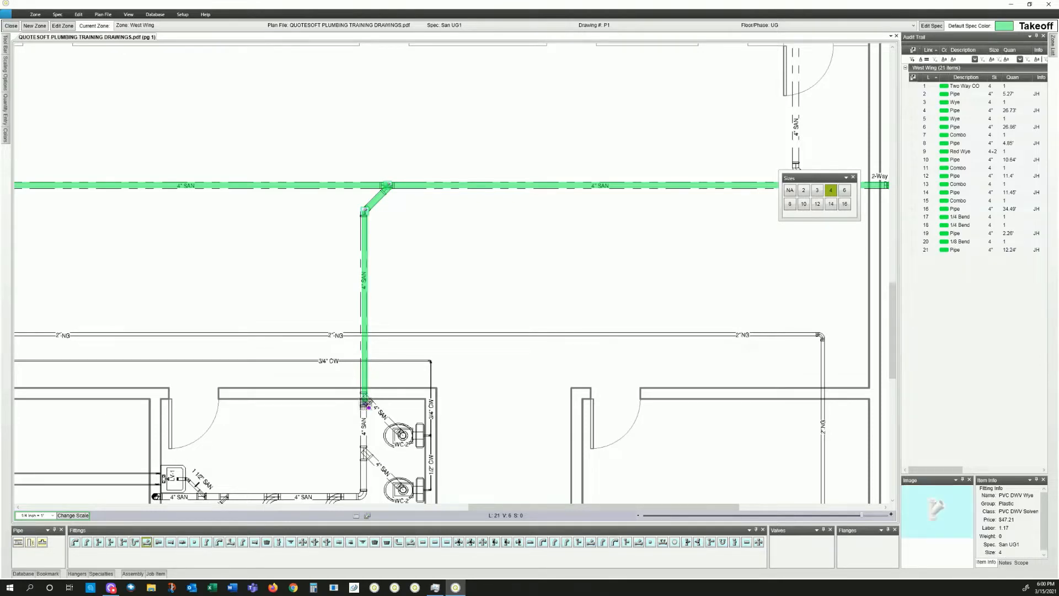
{"action": "left_click", "coordinate": [364, 454]}
{"action": "left_click", "coordinate": [366, 495]}
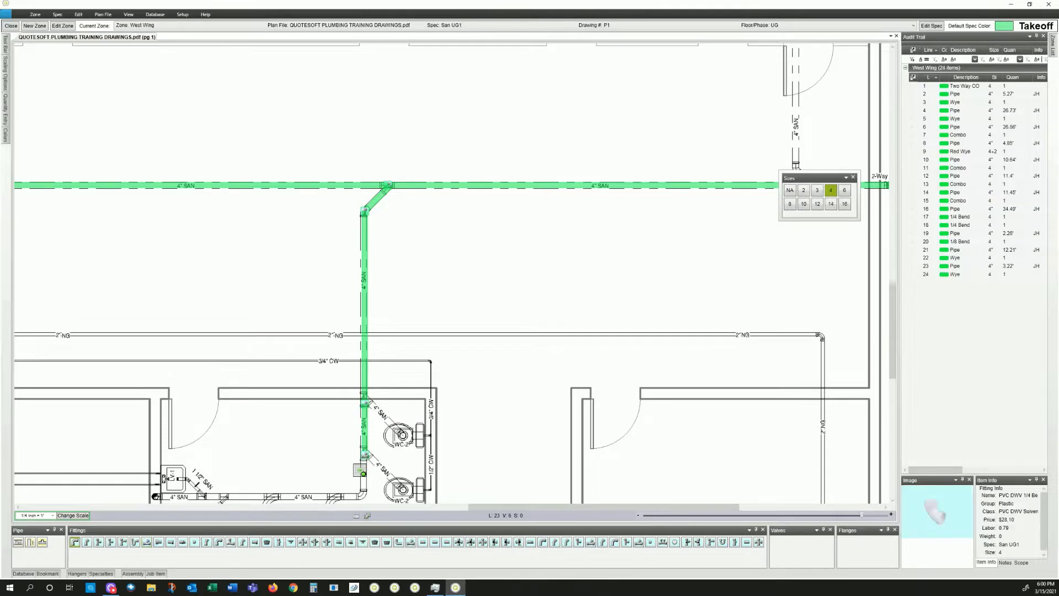
{"action": "left_click", "coordinate": [365, 496]}
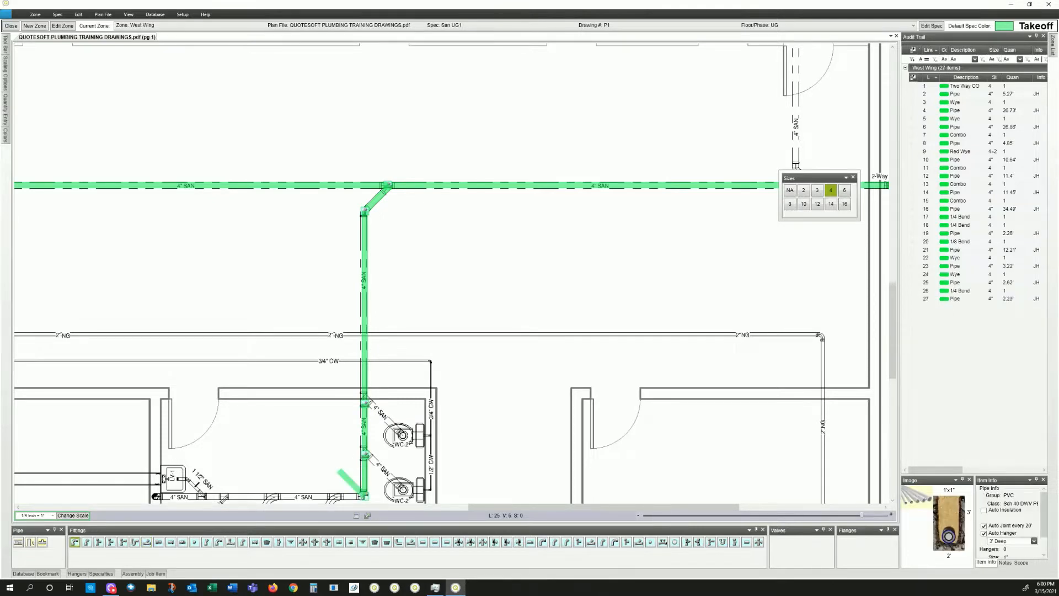
- Run the 4" branch west with combos at the two south water closets, and finish it with a 1/4 bend at the wall
{"action": "left_click_drag", "start_coordinate": [345, 476], "coordinate": [332, 381]}
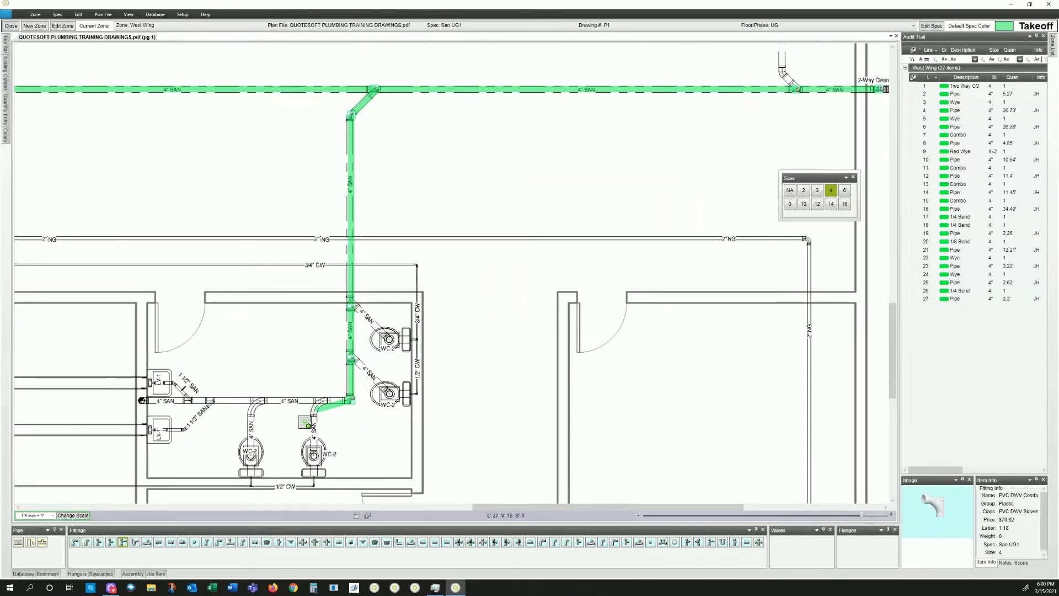
{"action": "left_click", "coordinate": [321, 404]}
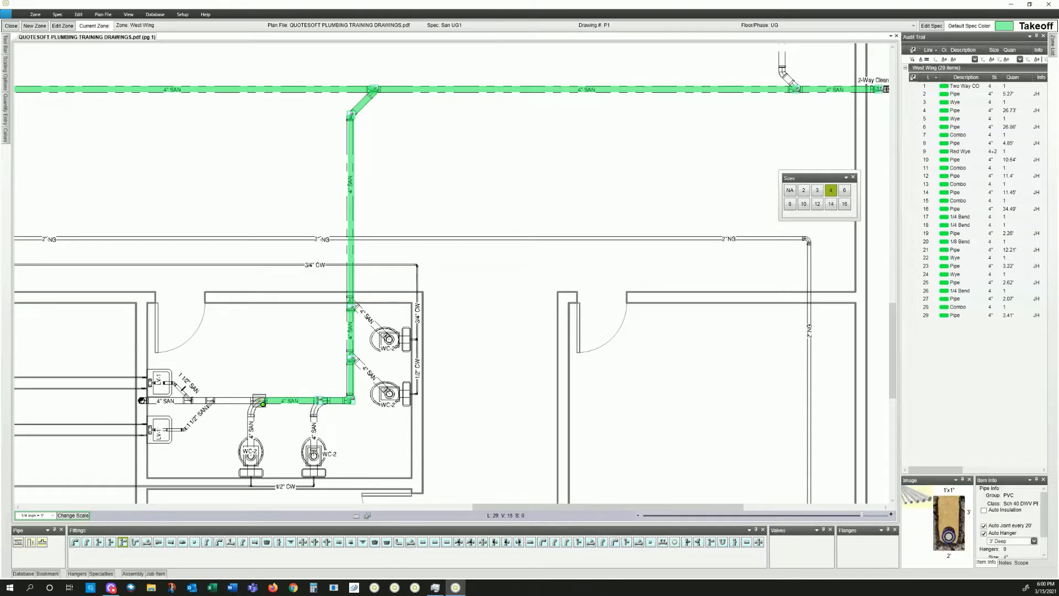
{"action": "left_click", "coordinate": [263, 405]}
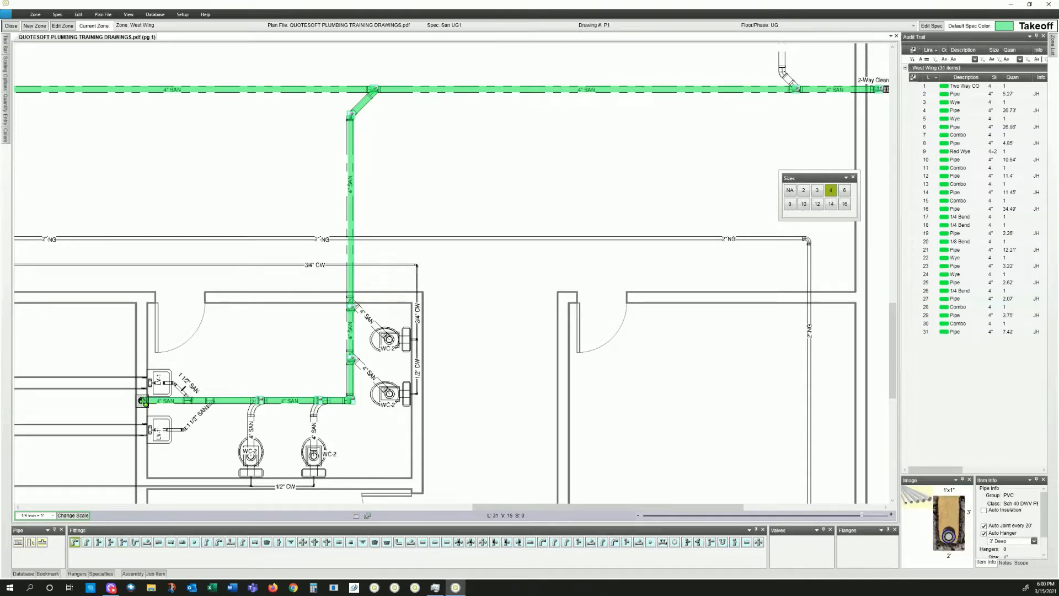
{"action": "left_click", "coordinate": [145, 403]}
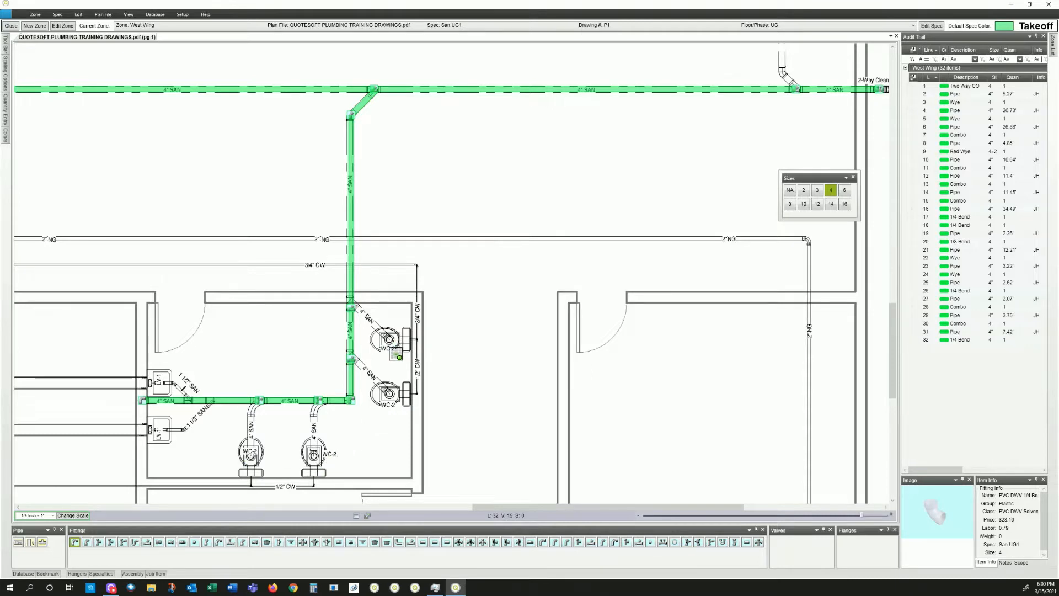
- Choose the WC05 assembly (WC Flr Mnt Tank Alone PVC) and review its list of components
{"action": "left_click", "coordinate": [132, 573]}
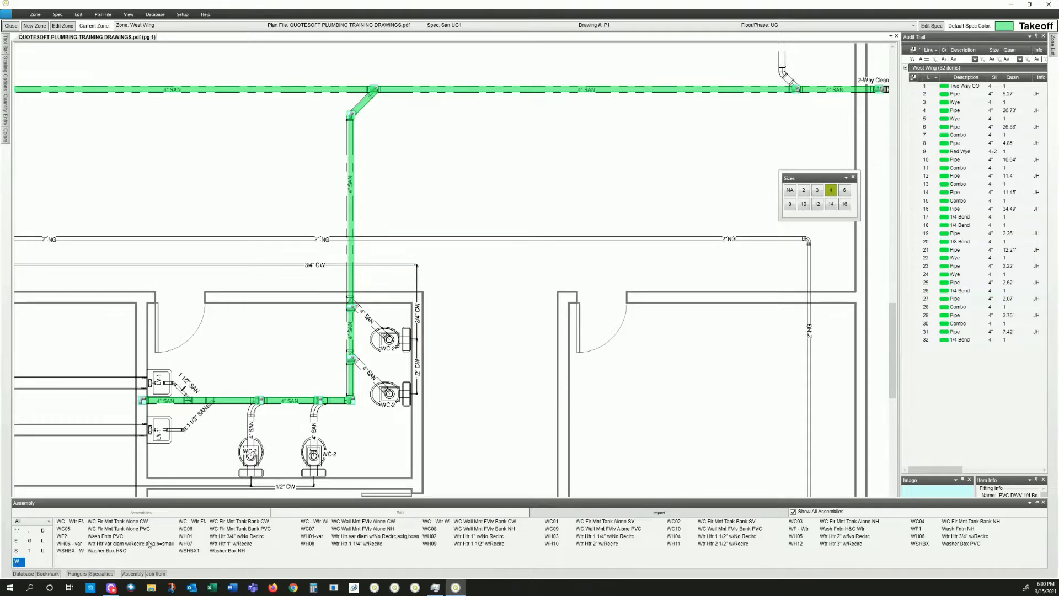
{"action": "left_click", "coordinate": [122, 531]}
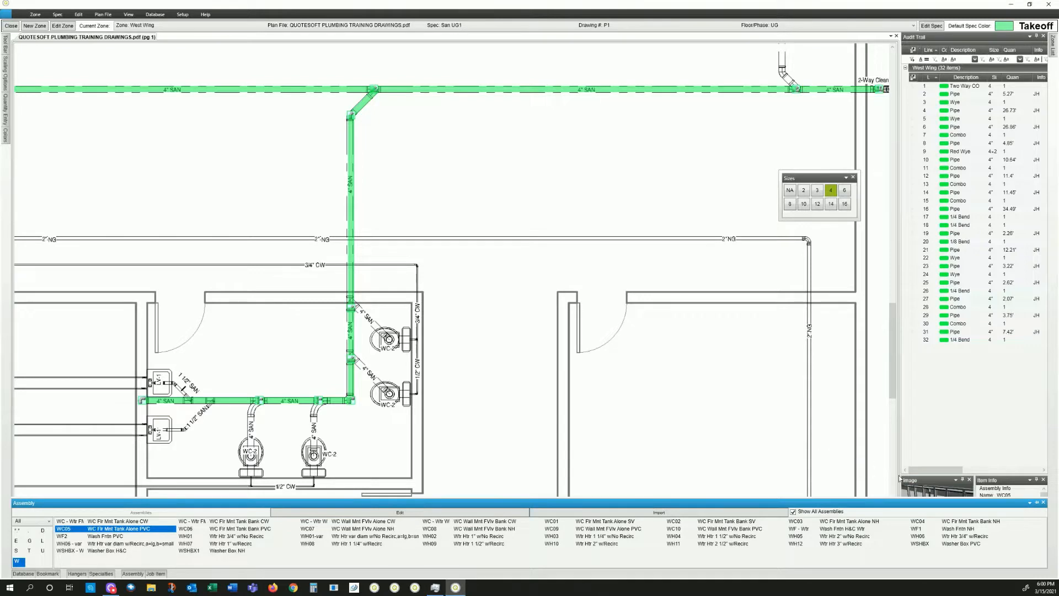
{"action": "left_click", "coordinate": [928, 485]}
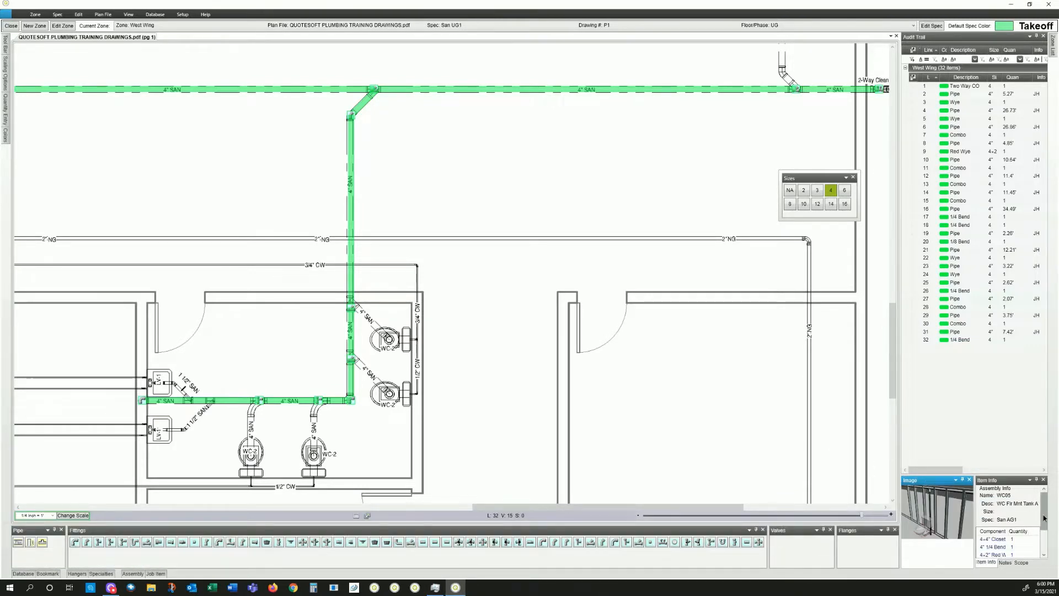
{"action": "left_click", "coordinate": [1046, 553]}
{"action": "scroll", "coordinate": [1046, 554], "scroll_direction": "up", "scroll_amount": 3}
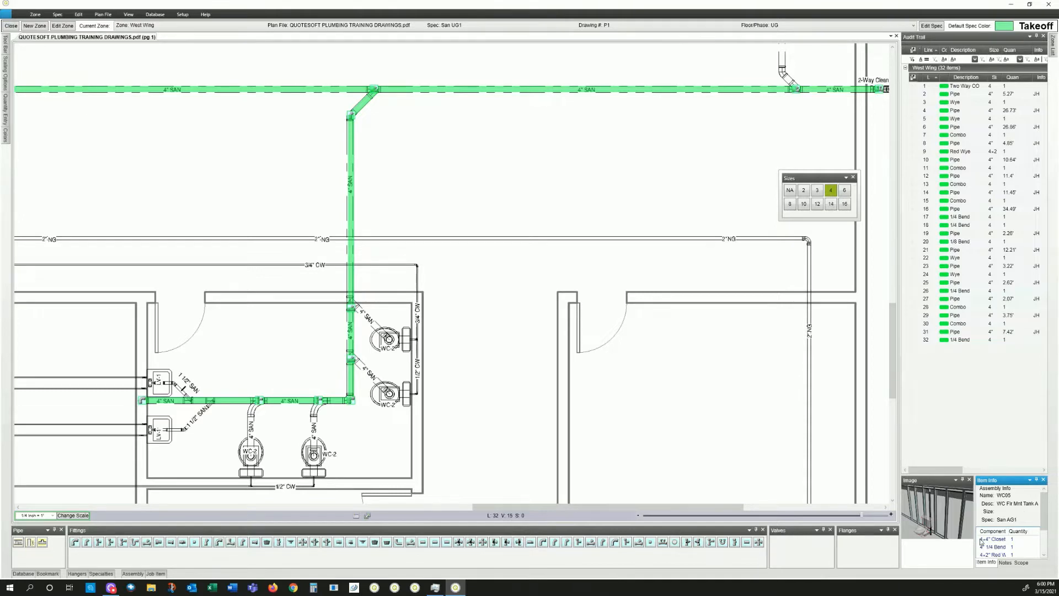
{"action": "scroll", "coordinate": [1046, 550], "scroll_direction": "down", "scroll_amount": 3}
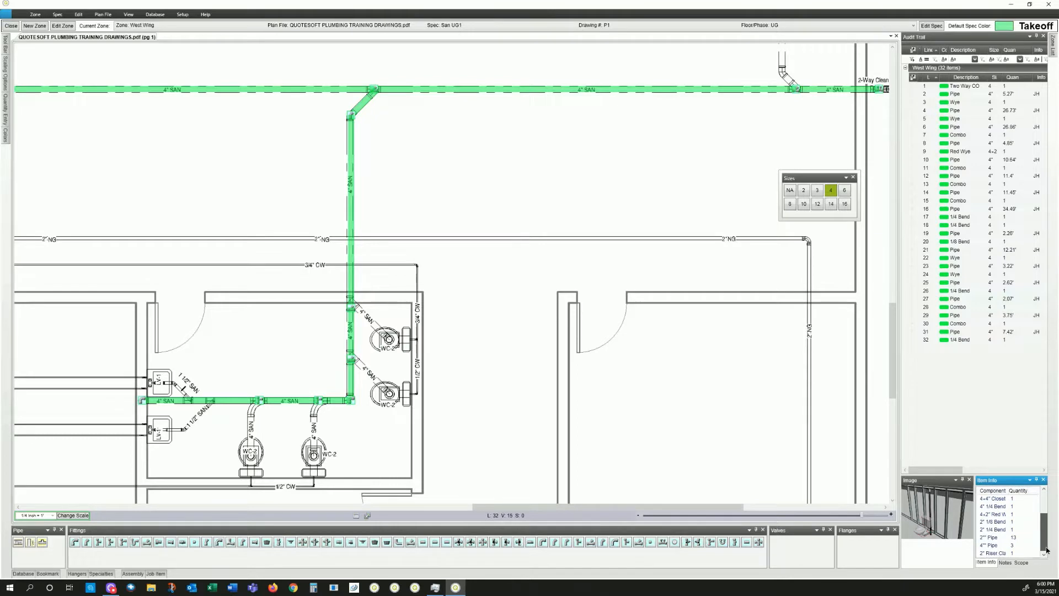
{"action": "scroll", "coordinate": [1046, 550], "scroll_direction": "up", "scroll_amount": 3}
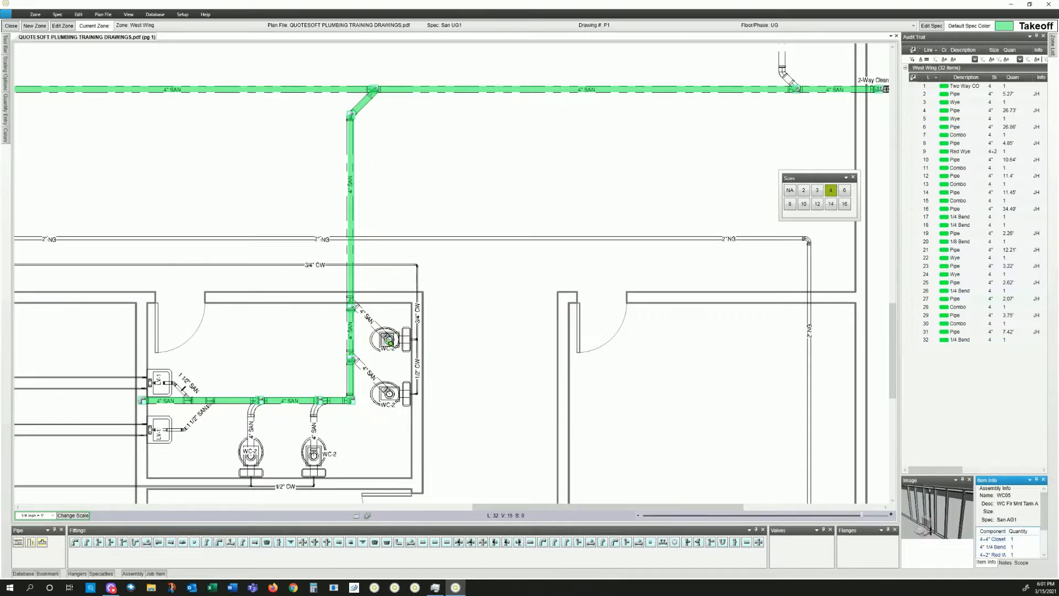
- Place the WC05 assembly on each of the restroom's four WC-2 water closets
{"action": "left_click", "coordinate": [390, 342]}
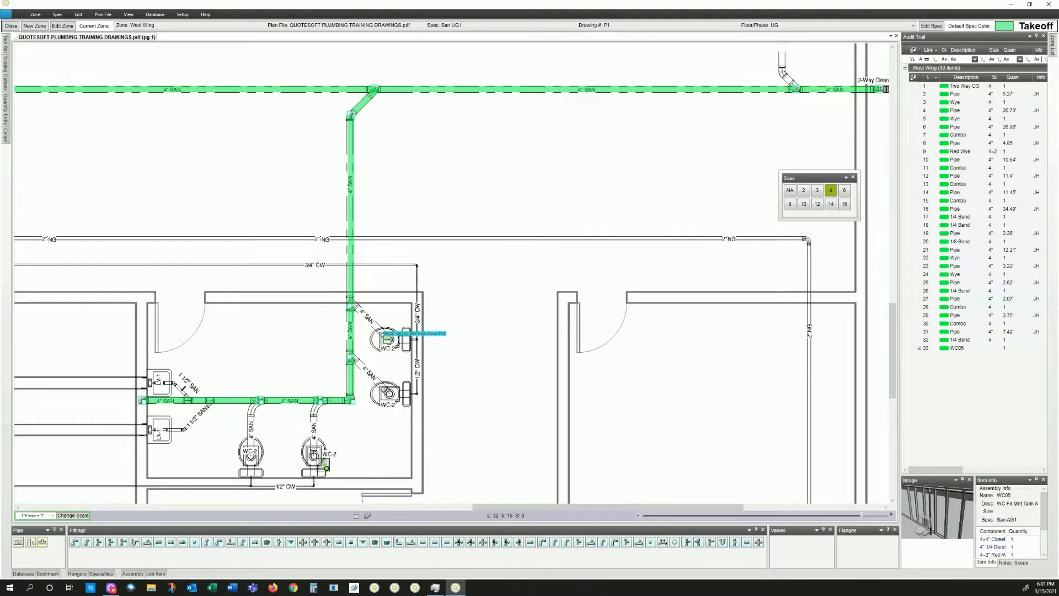
{"action": "left_click", "coordinate": [316, 466]}
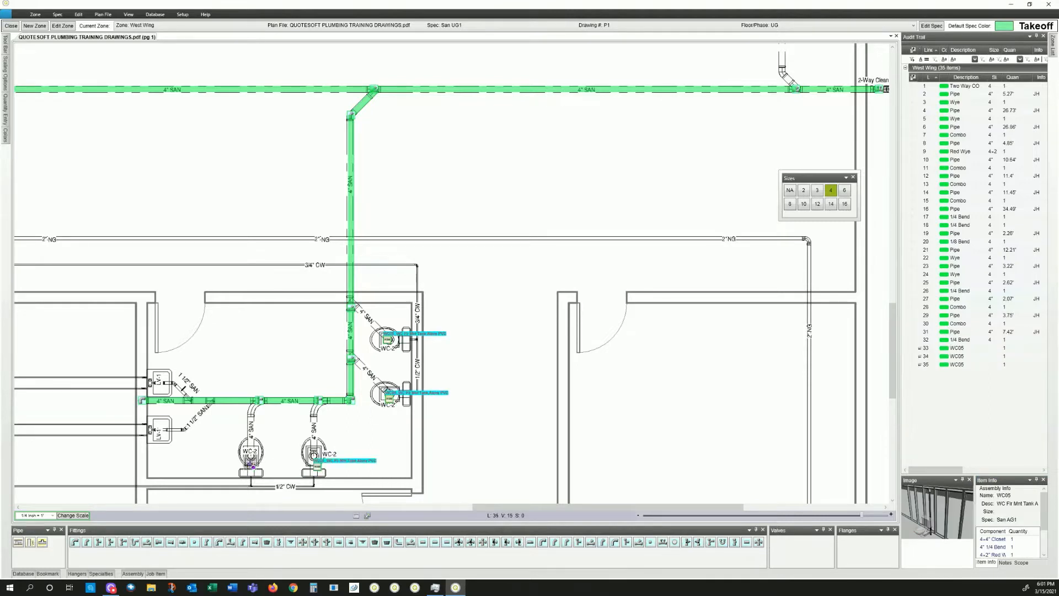
{"action": "left_click", "coordinate": [251, 466]}
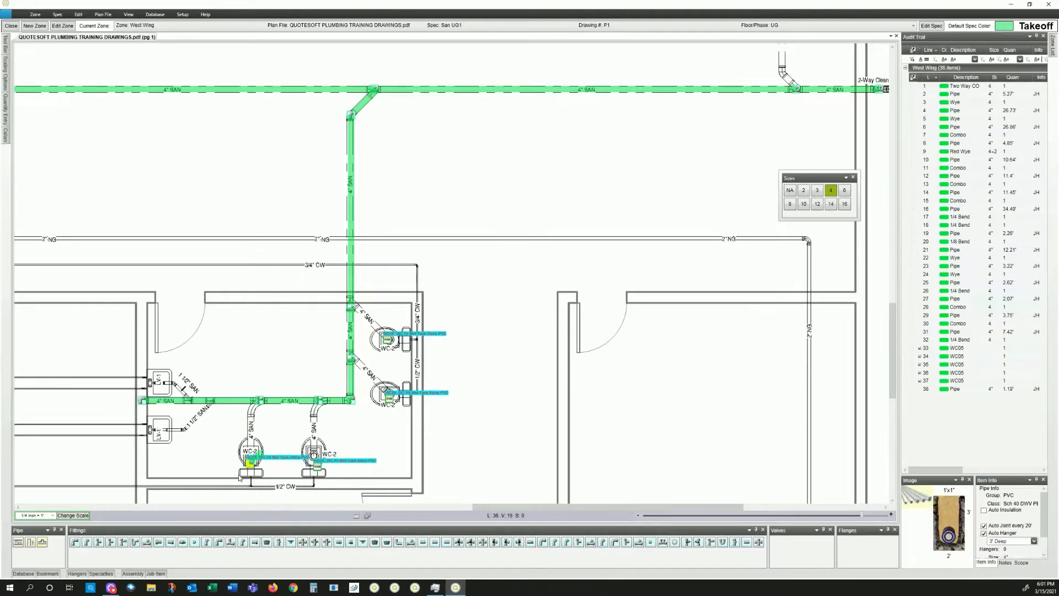
- Delete the stray short pipe and the duplicate WC05 assembly at the southwest water closet
{"action": "key", "text": "Delete"}
{"action": "left_click", "coordinate": [250, 461]}
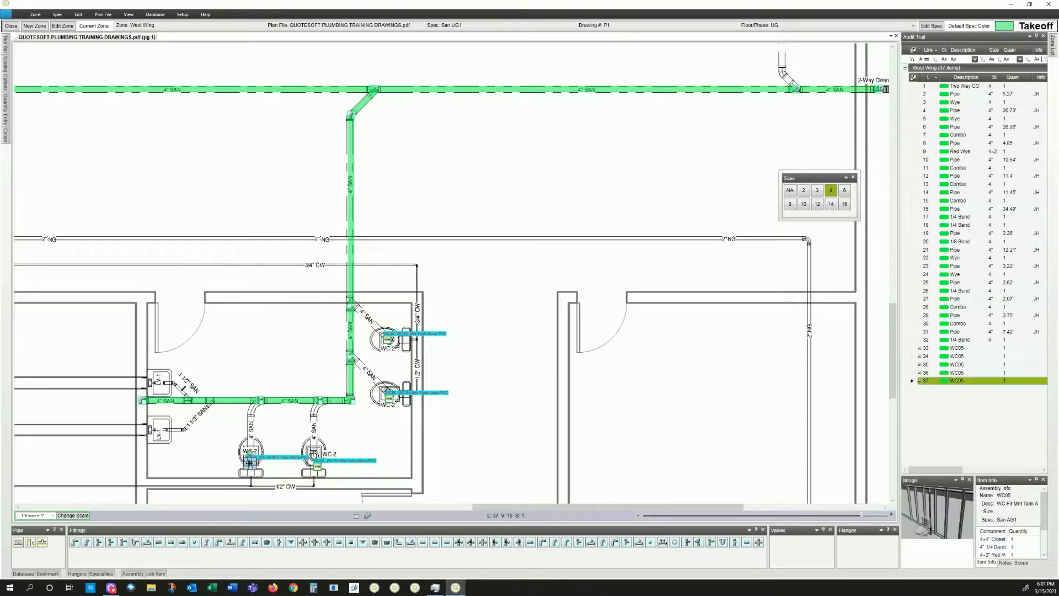
{"action": "key", "text": "Delete"}
{"action": "left_click", "coordinate": [548, 313]}
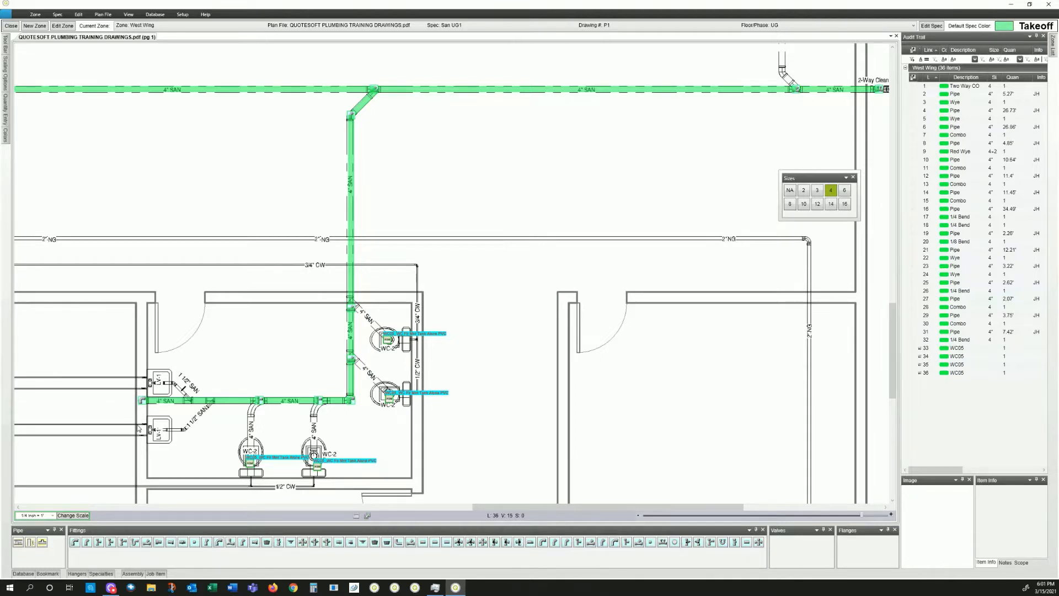
- Add a 10' vertical 4" pipe at the west end of the restroom branch
{"action": "left_click", "coordinate": [30, 543]}
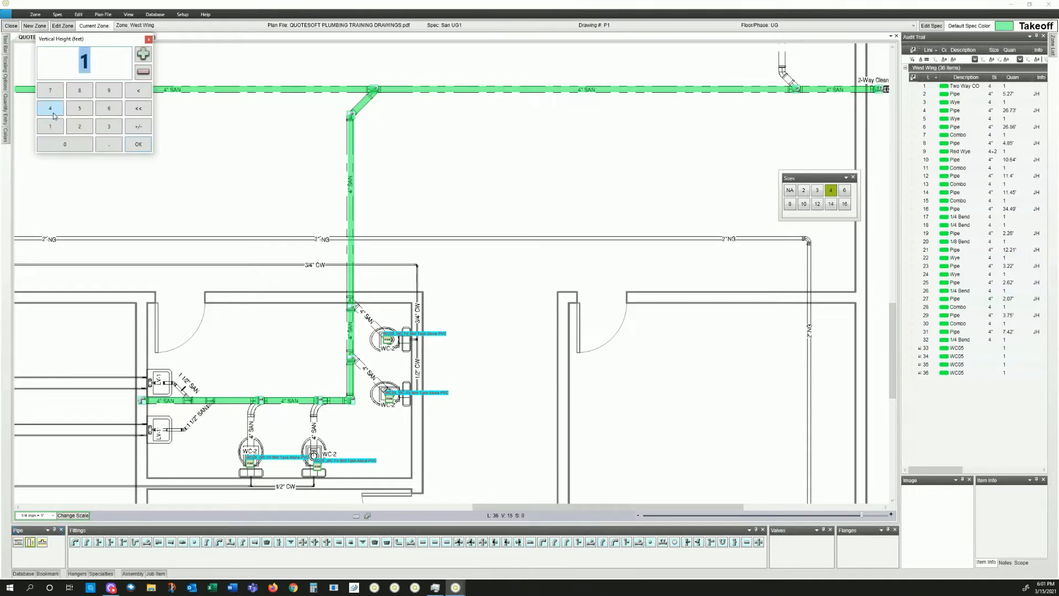
{"action": "left_click", "coordinate": [50, 126]}
{"action": "left_click", "coordinate": [64, 144]}
{"action": "left_click", "coordinate": [139, 144]}
{"action": "left_click", "coordinate": [142, 401]}
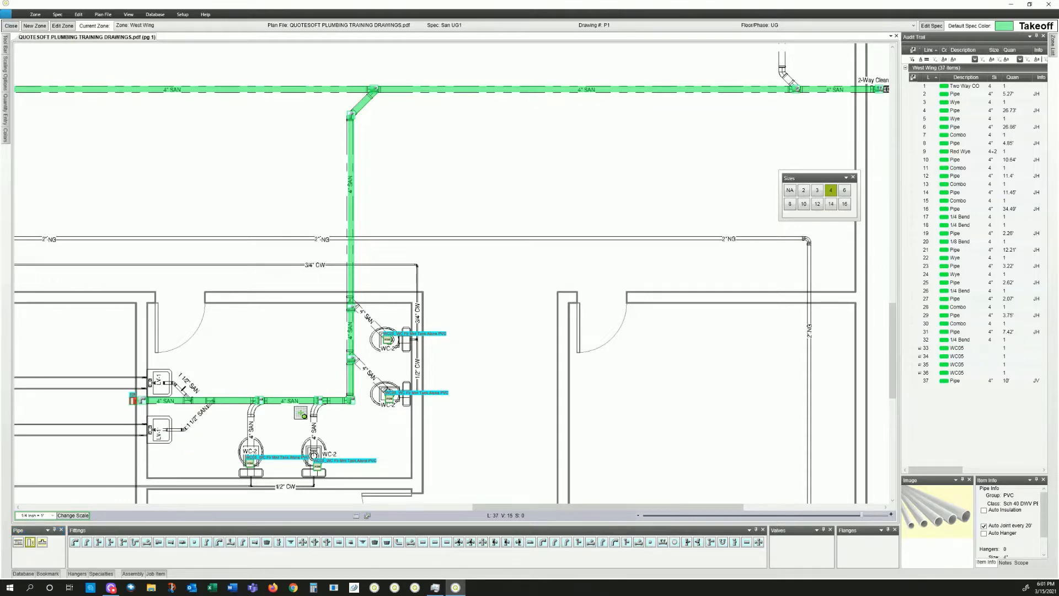
{"action": "scroll", "coordinate": [430, 386], "scroll_direction": "down", "scroll_amount": 1}
{"action": "scroll", "coordinate": [399, 358], "scroll_direction": "up", "scroll_amount": 1}
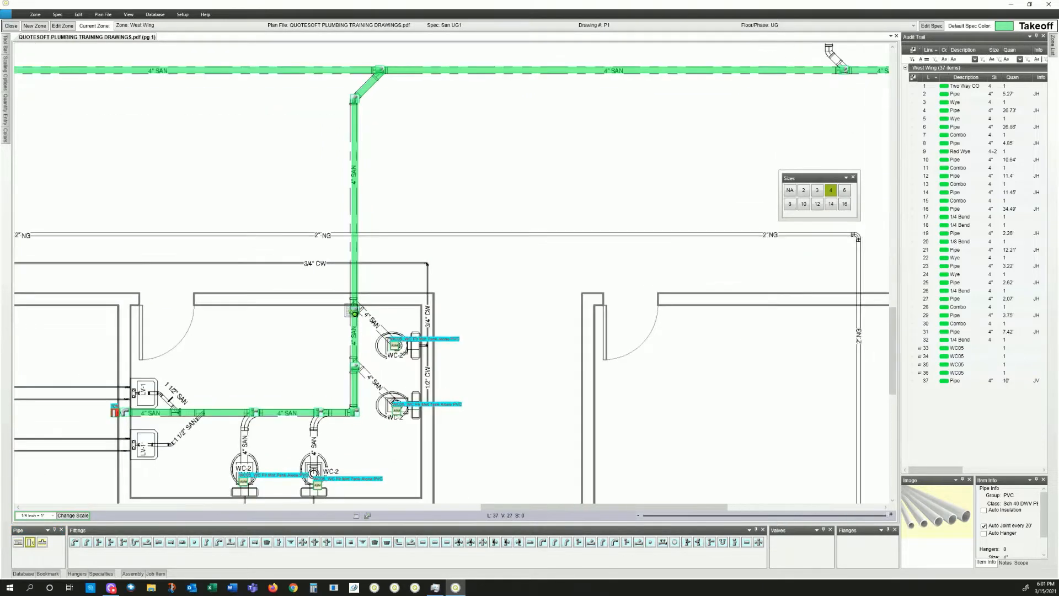
{"action": "key", "text": "Escape"}
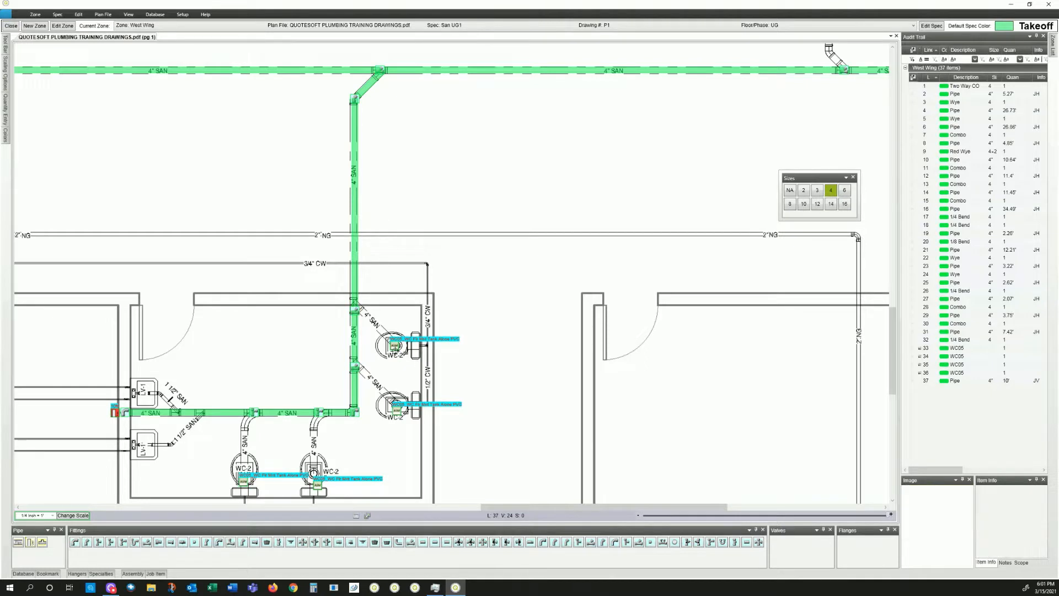
- Inspect the component quantities of the WC05 assembly on the northeast water closet
{"action": "left_click", "coordinate": [396, 346]}
{"action": "left_click", "coordinate": [1044, 530]}
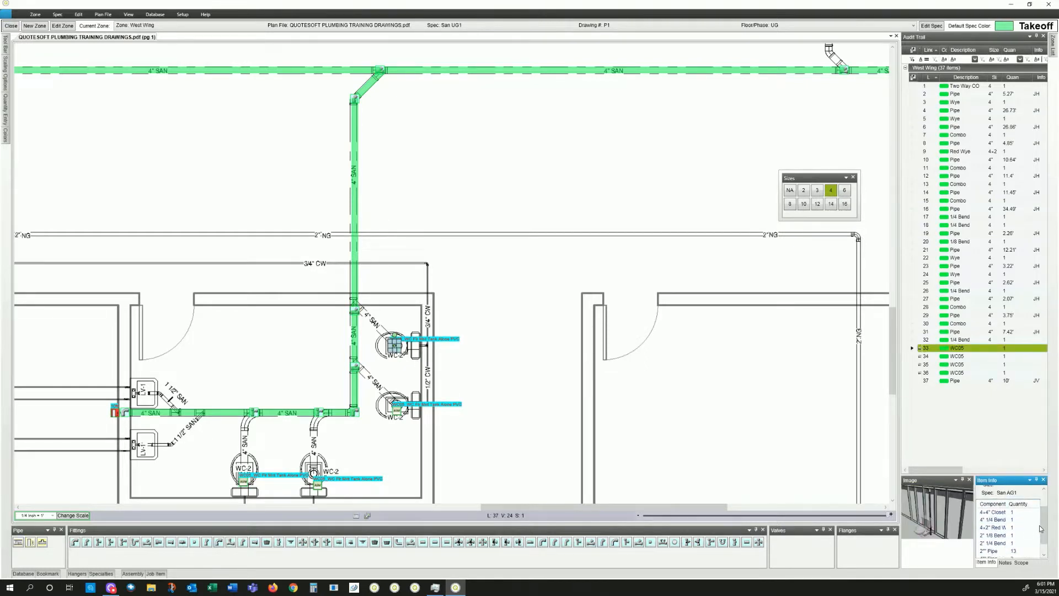
{"action": "left_click_drag", "start_coordinate": [1046, 530], "coordinate": [1046, 543]}
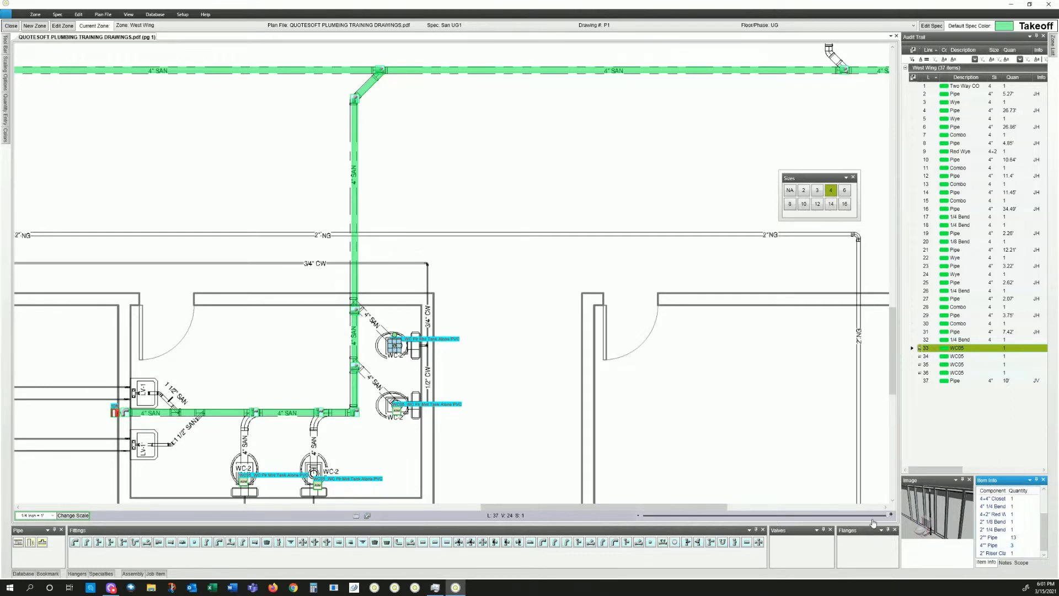
{"action": "left_click_drag", "start_coordinate": [1044, 532], "coordinate": [1044, 506]}
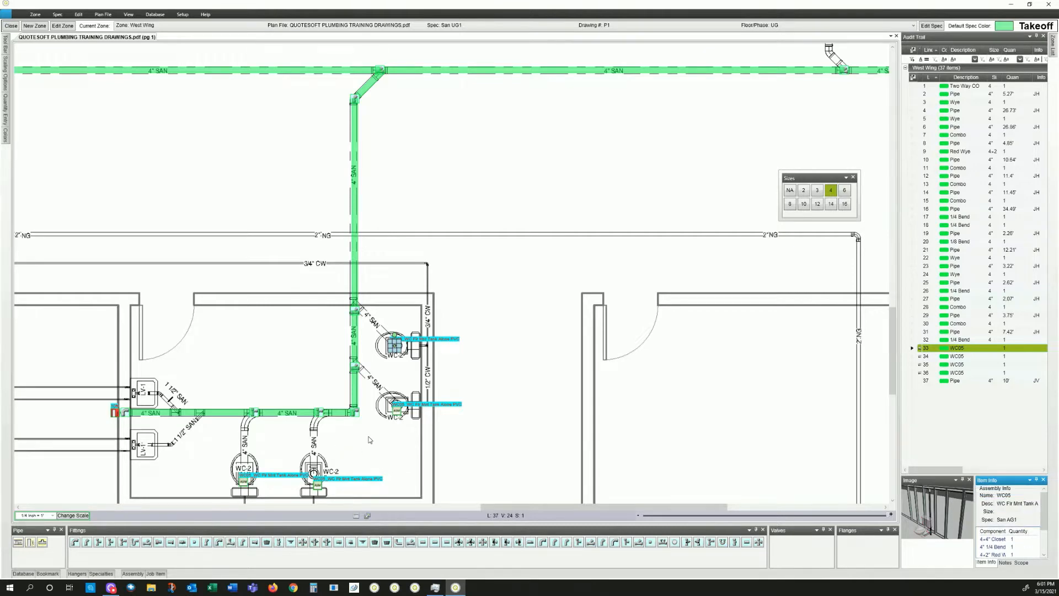
- Run 4" pipe north from the wye nearest the two-way cleanout, turning it with a 1/8 bend
{"action": "scroll", "coordinate": [328, 394], "scroll_direction": "down", "scroll_amount": 1}
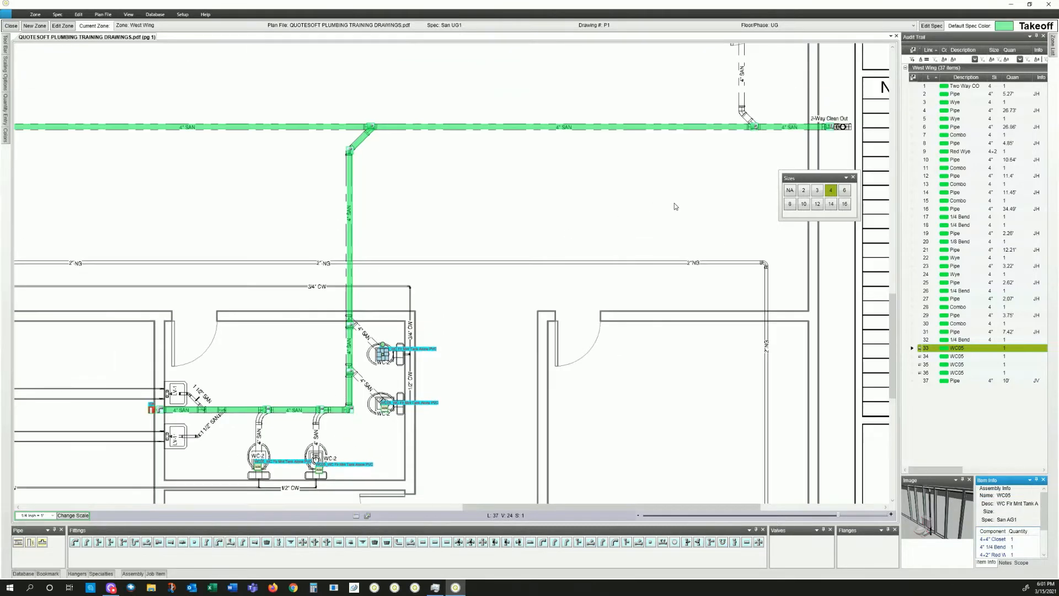
{"action": "scroll", "coordinate": [674, 203], "scroll_direction": "down", "scroll_amount": 2}
{"action": "left_click_drag", "start_coordinate": [716, 165], "coordinate": [504, 350]}
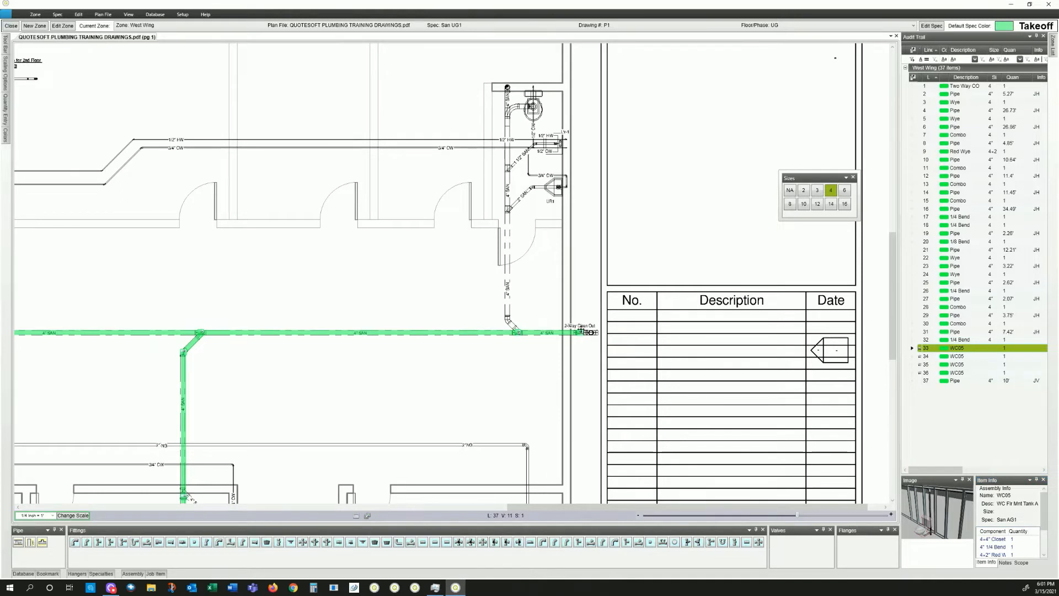
{"action": "key", "text": "Escape"}
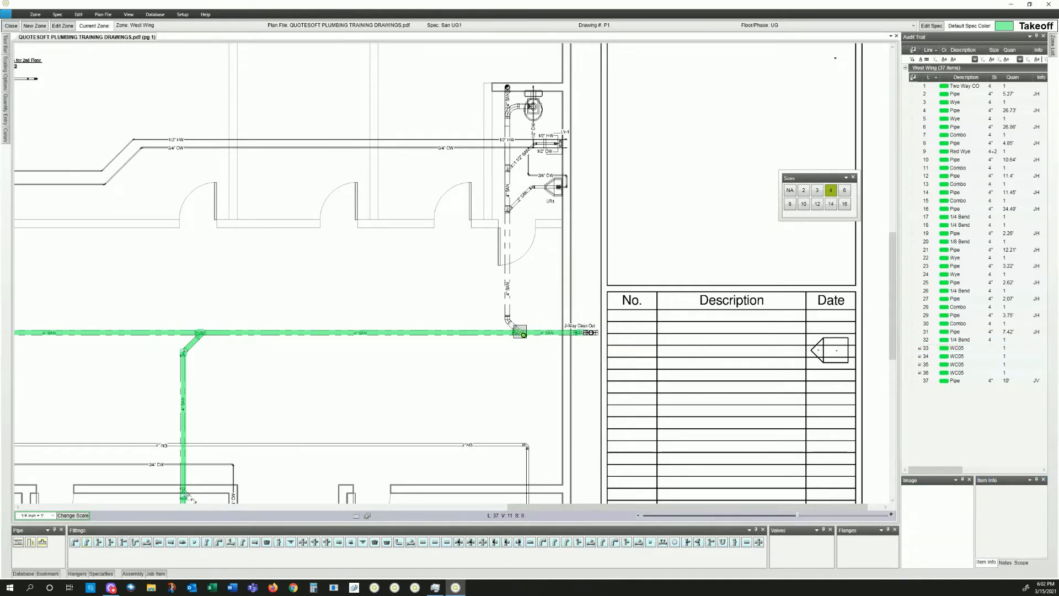
{"action": "left_click", "coordinate": [521, 334]}
{"action": "left_click", "coordinate": [509, 322]}
{"action": "left_click", "coordinate": [507, 262]}
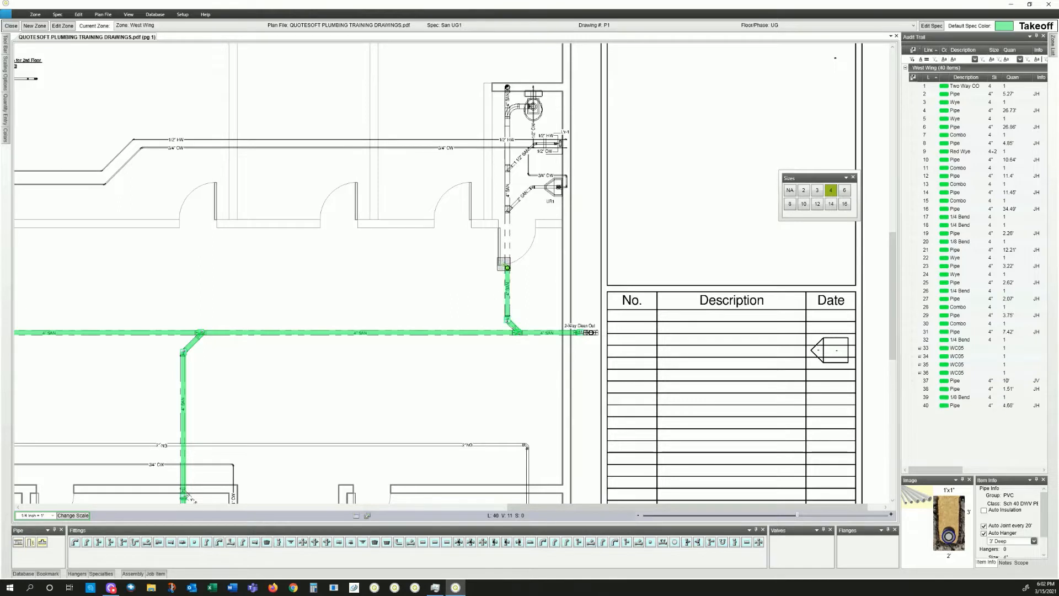
- Place a 4x2 reducing wye at the 2" branch and continue the 4" pipe north to the 1 1/2" branch
{"action": "left_click", "coordinate": [508, 213]}
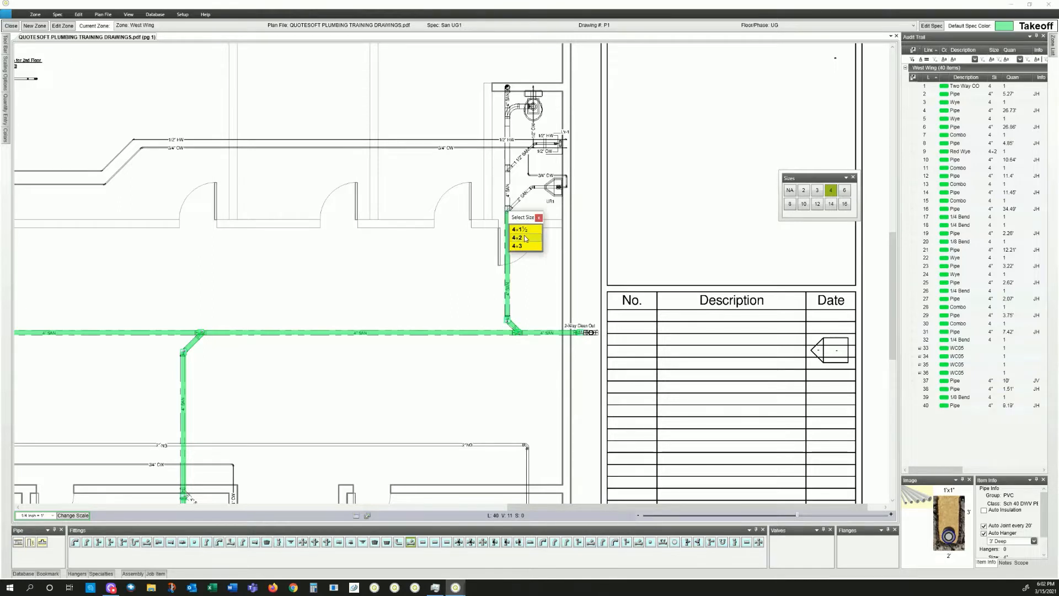
{"action": "left_click", "coordinate": [508, 210]}
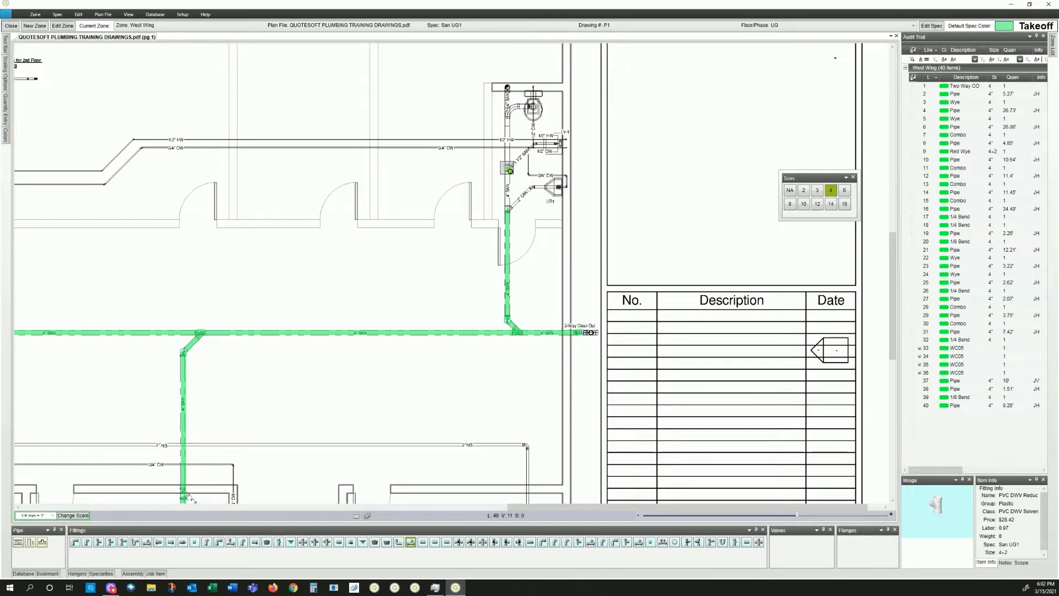
{"action": "left_click", "coordinate": [510, 171]}
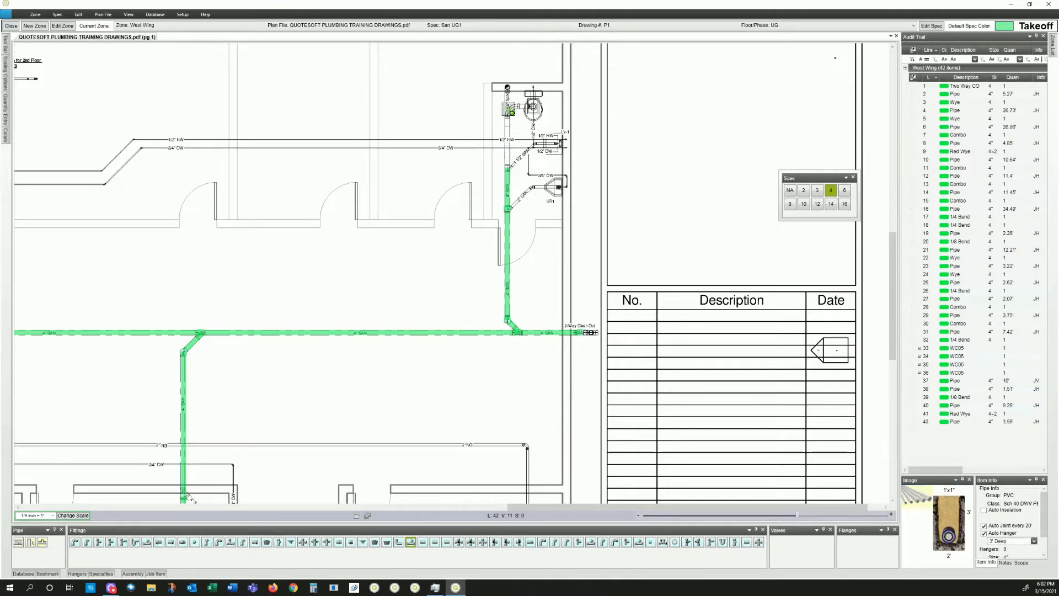
- Continue the 4" pipe north through a combo at the northeast water closet, ending with a 1/4 bend at the north wall
{"action": "left_click", "coordinate": [511, 112]}
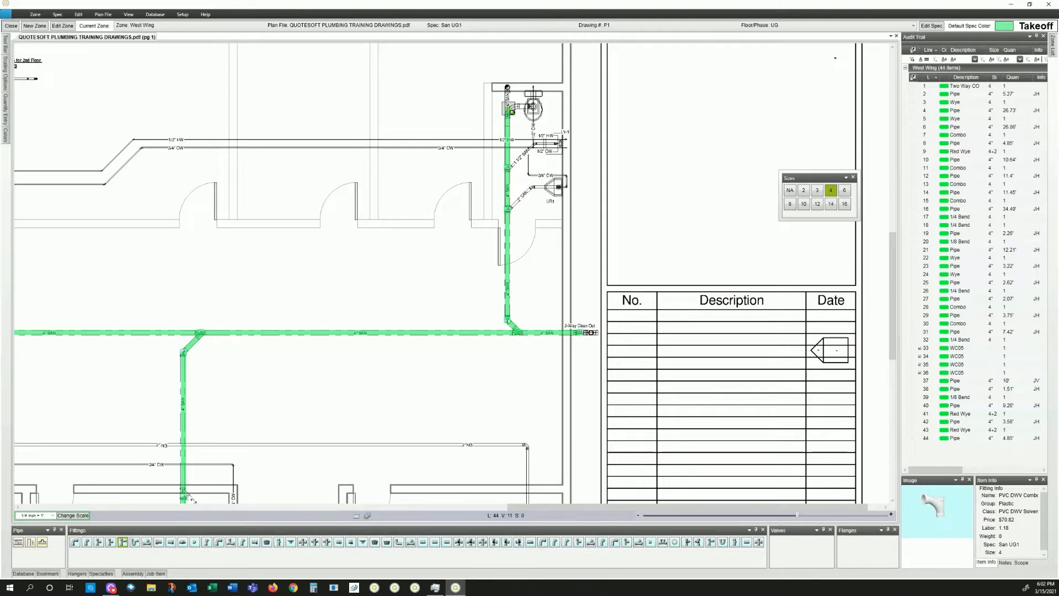
{"action": "left_click", "coordinate": [507, 86]}
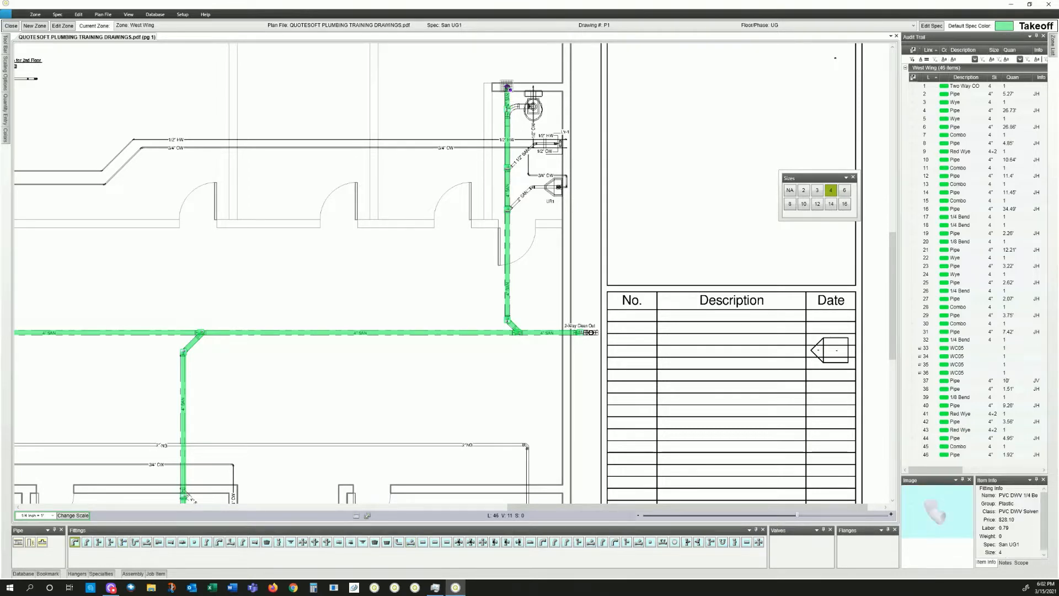
{"action": "left_click", "coordinate": [507, 86]}
{"action": "right_click", "coordinate": [505, 91]}
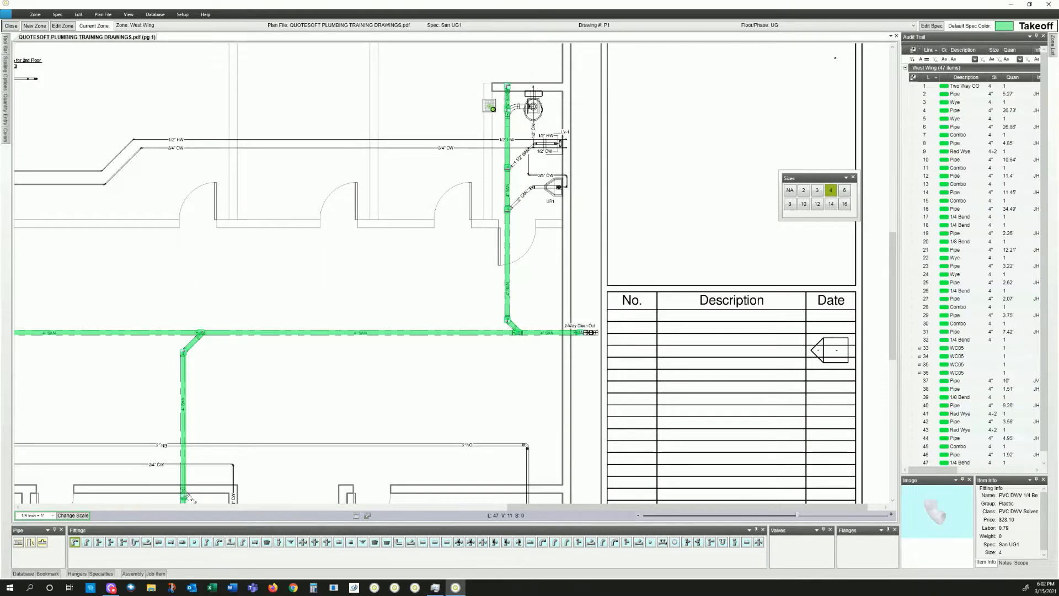
- Add a 4' vertical 4" pipe at the north end of the northeast restroom branch
{"action": "left_click", "coordinate": [30, 542]}
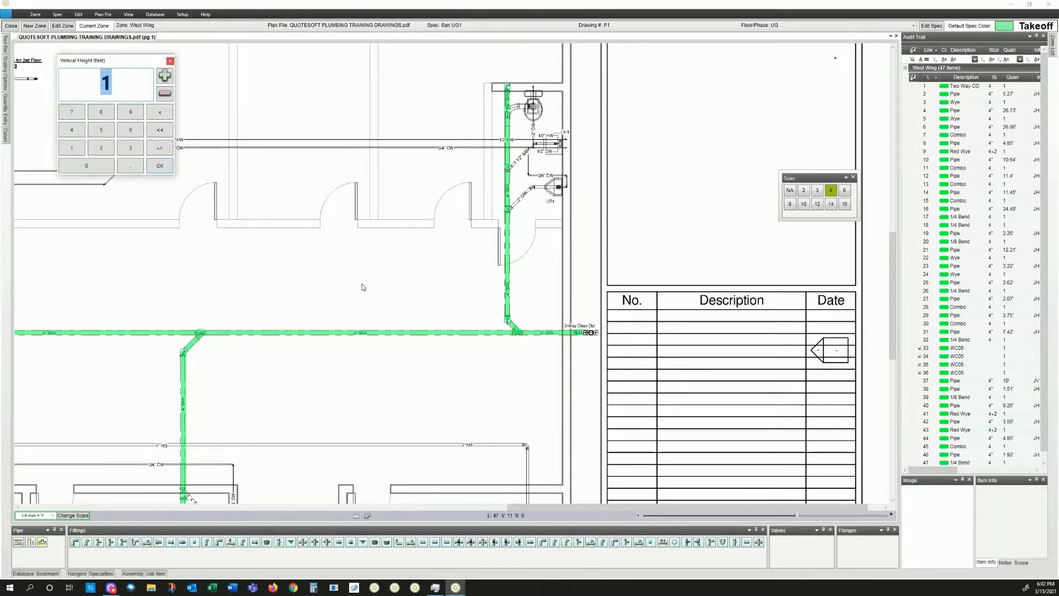
{"action": "key", "text": "Return"}
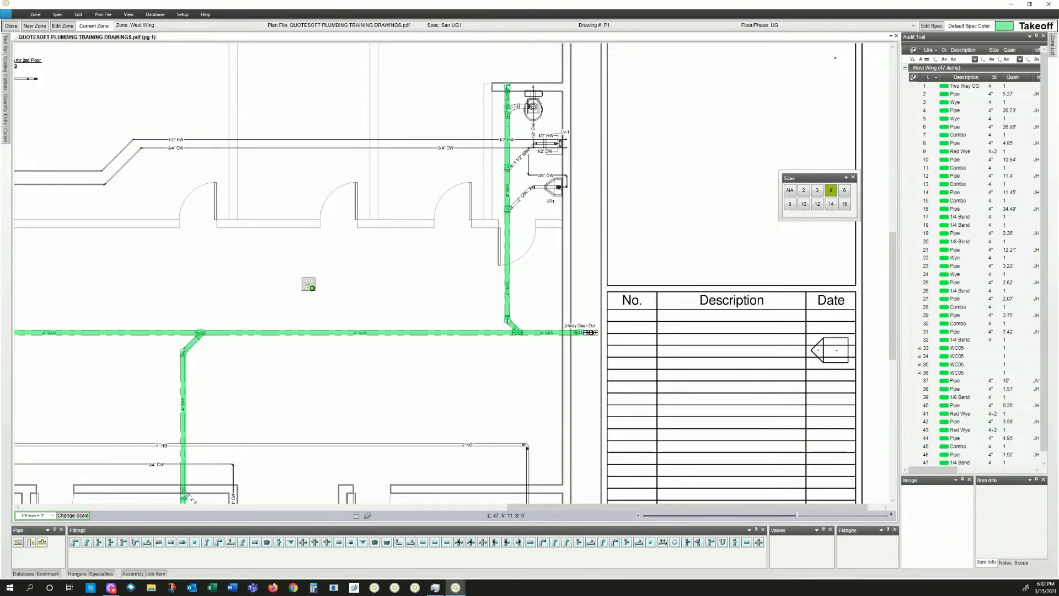
{"action": "left_click", "coordinate": [507, 76]}
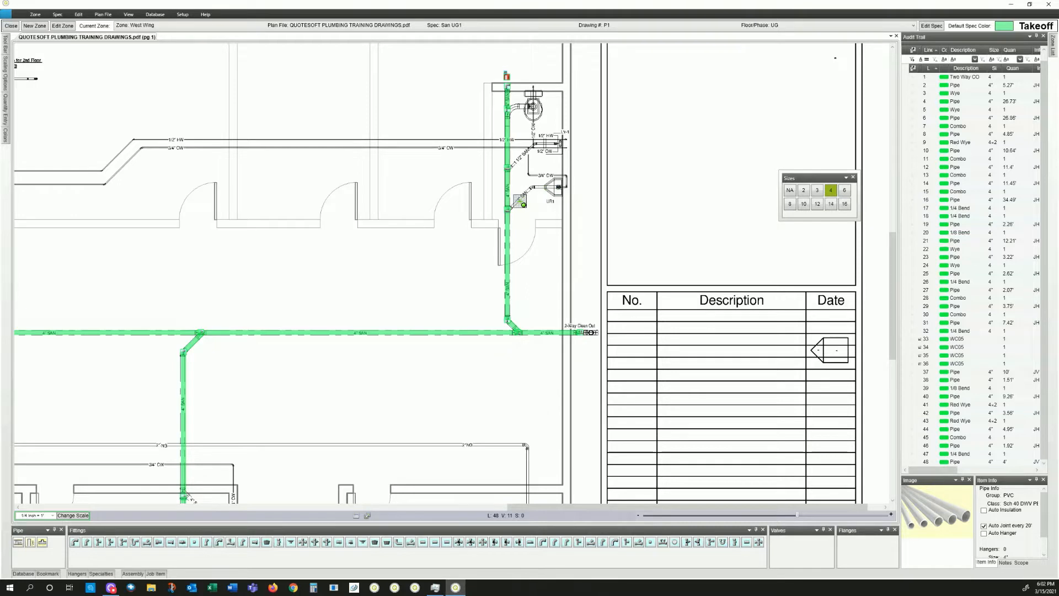
- Run 2" pipe from the southern 4x2 reducing wye to the fixture on the east wall, with a 1/8 bend and an ending 1/4 bend
{"action": "left_click", "coordinate": [804, 190]}
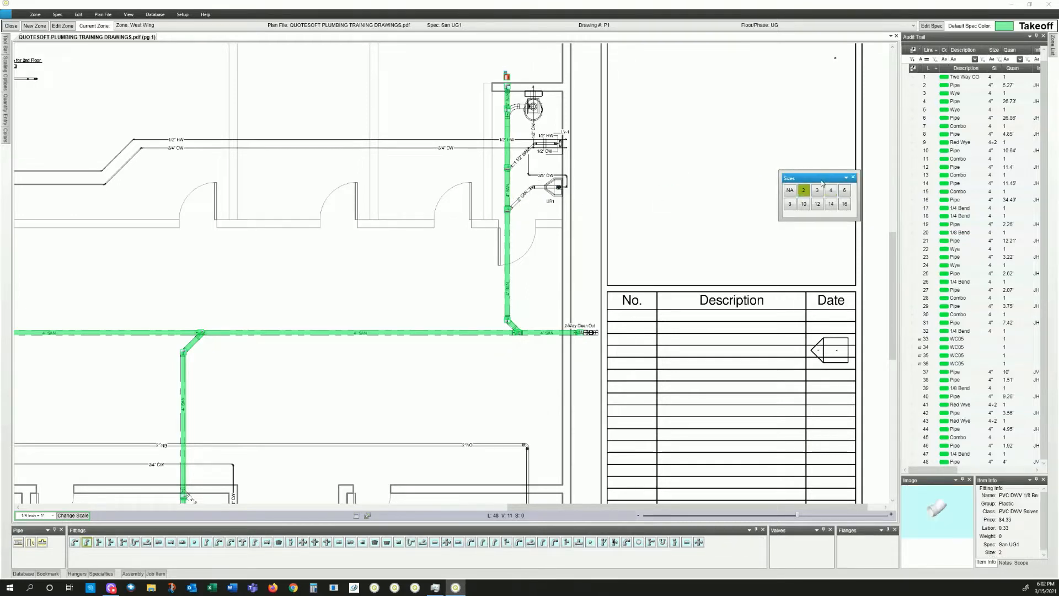
{"action": "left_click_drag", "start_coordinate": [785, 178], "coordinate": [634, 178]}
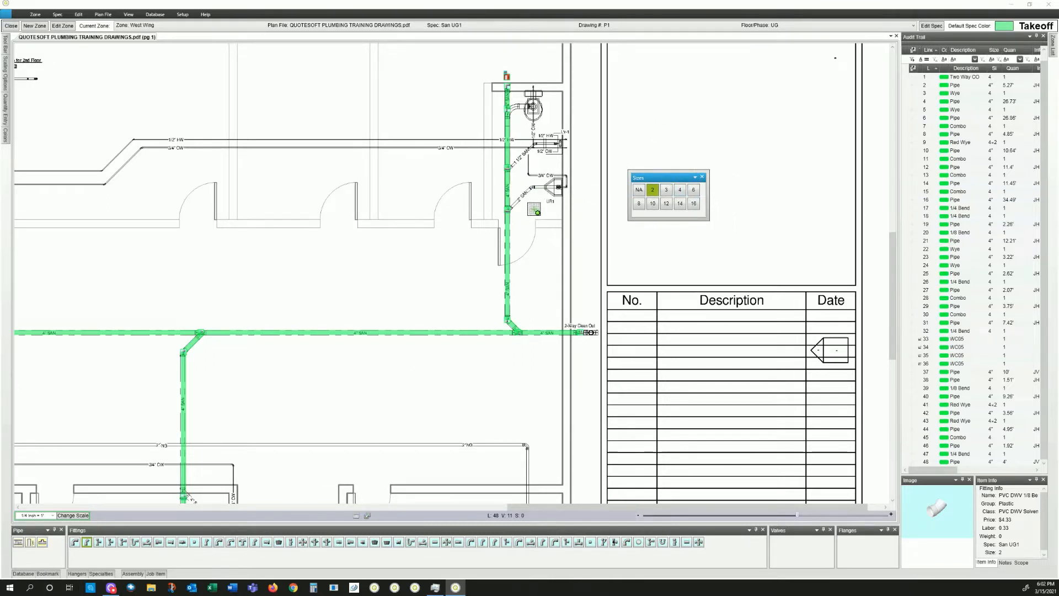
{"action": "left_click", "coordinate": [652, 191]}
{"action": "left_click", "coordinate": [513, 207]}
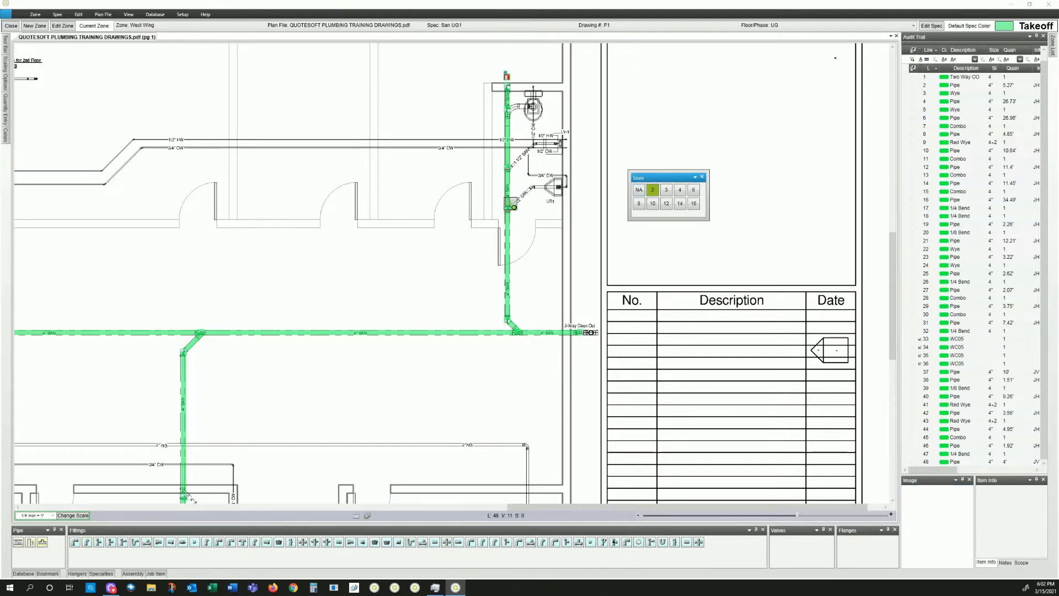
{"action": "left_click", "coordinate": [531, 192]}
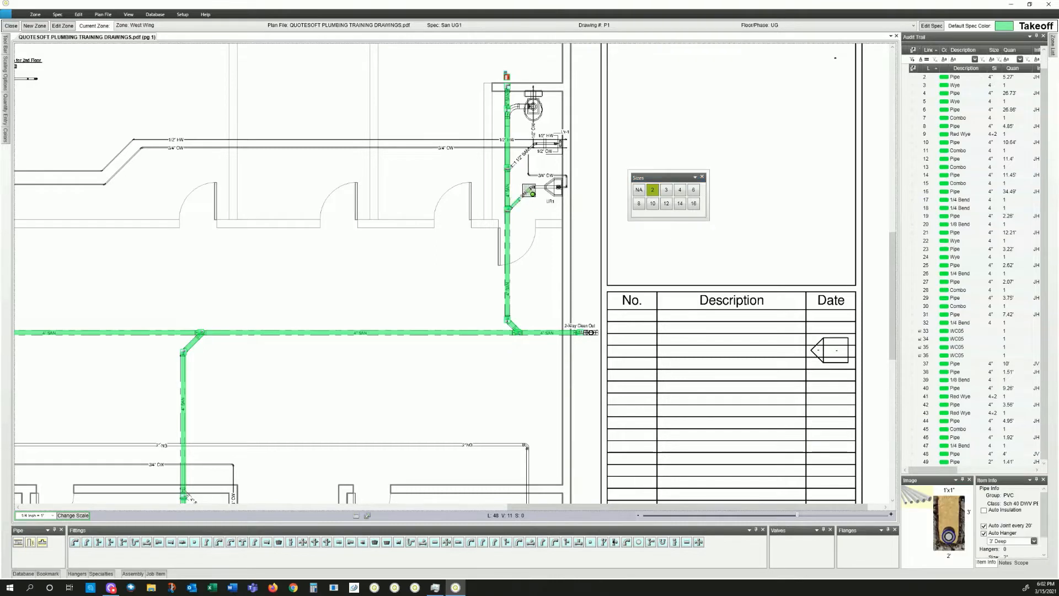
{"action": "left_click", "coordinate": [535, 191]}
{"action": "left_click", "coordinate": [560, 189]}
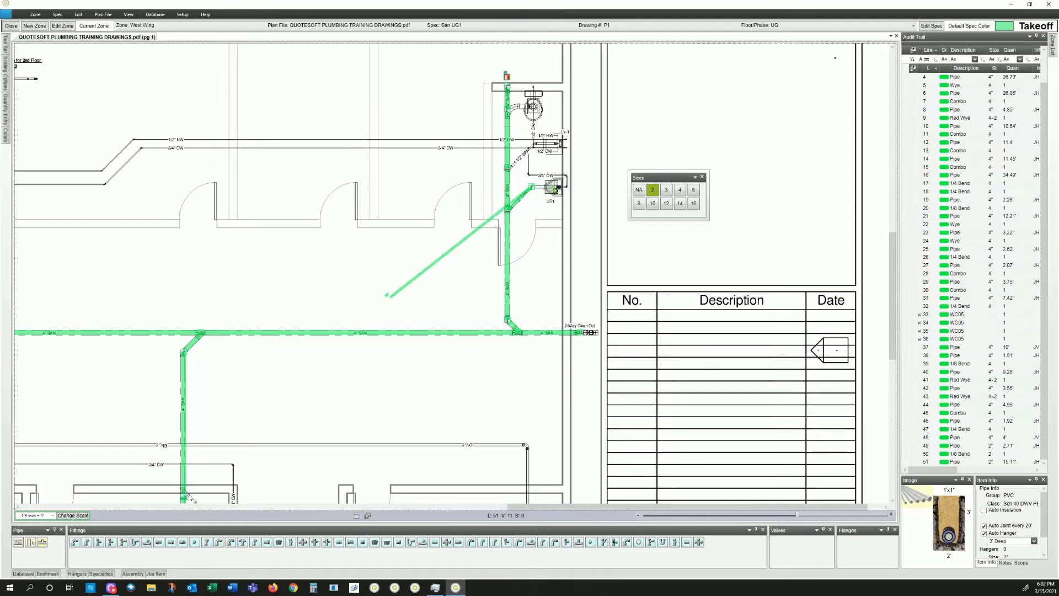
{"action": "key", "text": "9"}
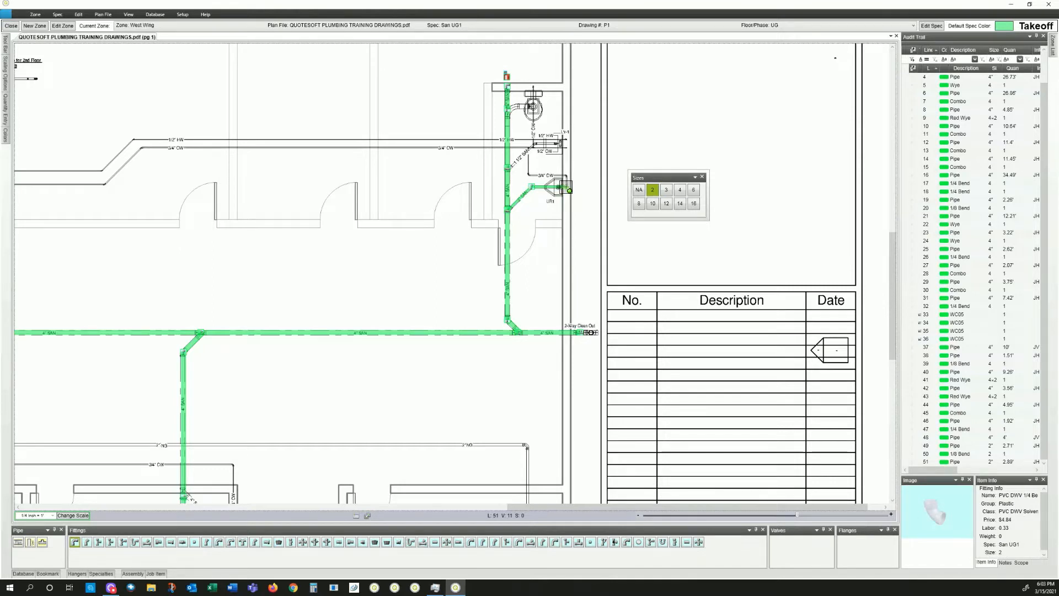
{"action": "left_click", "coordinate": [569, 191]}
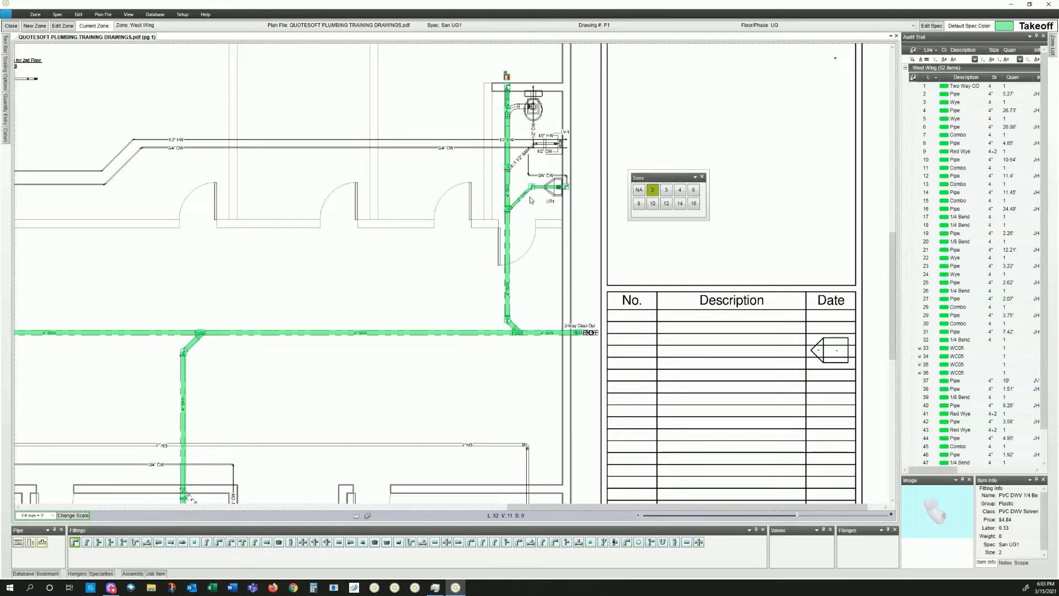
{"action": "key", "text": "Escape"}
- Copy the 2" fixture branch with its bends to the 1 1/2" branch at the reducing wye farther north
{"action": "left_click_drag", "start_coordinate": [565, 178], "coordinate": [509, 238]}
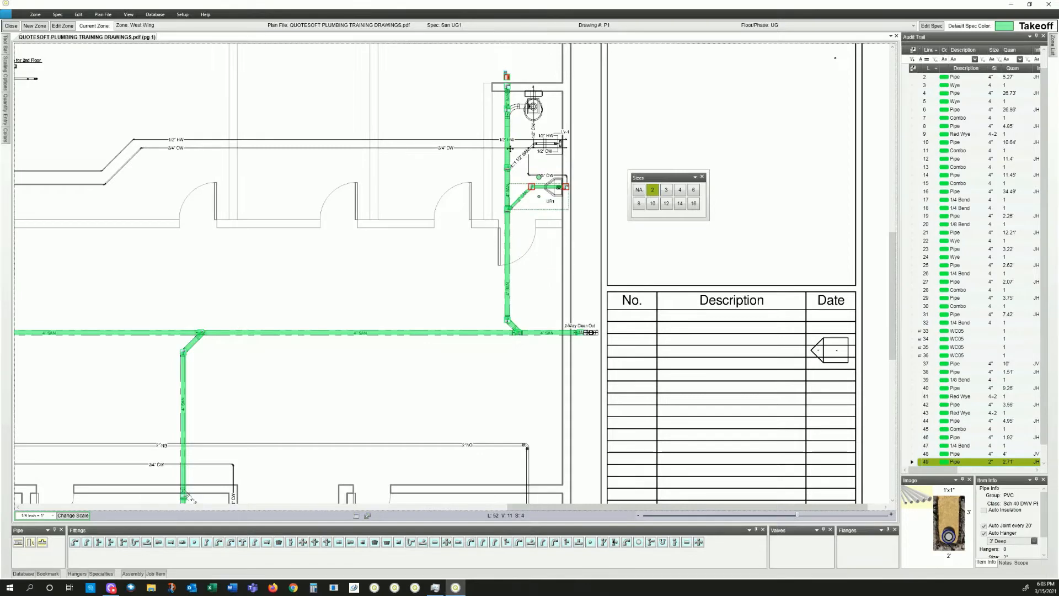
{"action": "key", "text": "ctrl+v"}
{"action": "left_click_drag", "start_coordinate": [534, 151], "coordinate": [525, 153]}
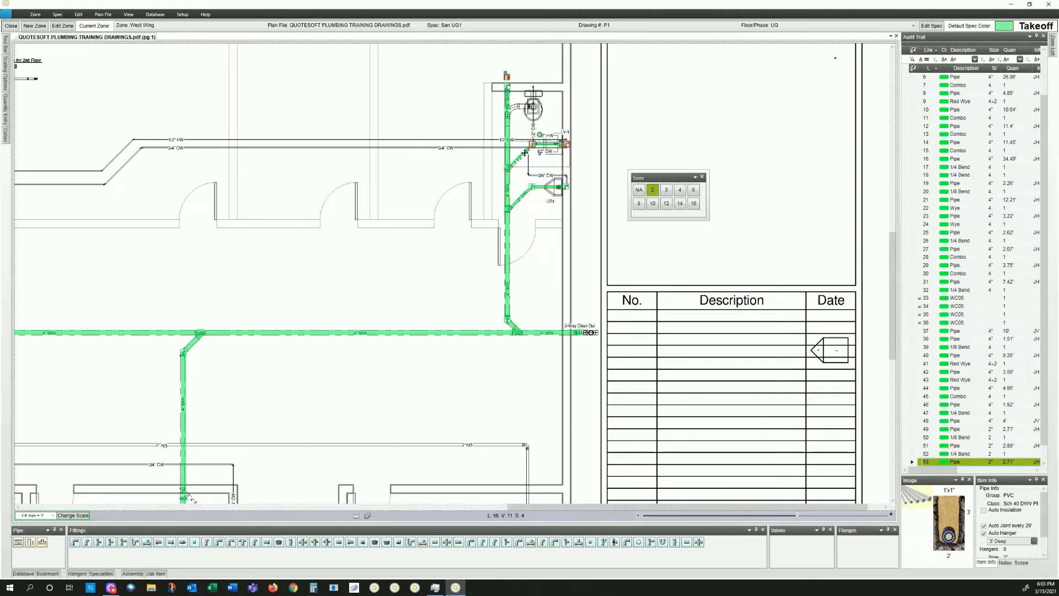
{"action": "left_click", "coordinate": [594, 134]}
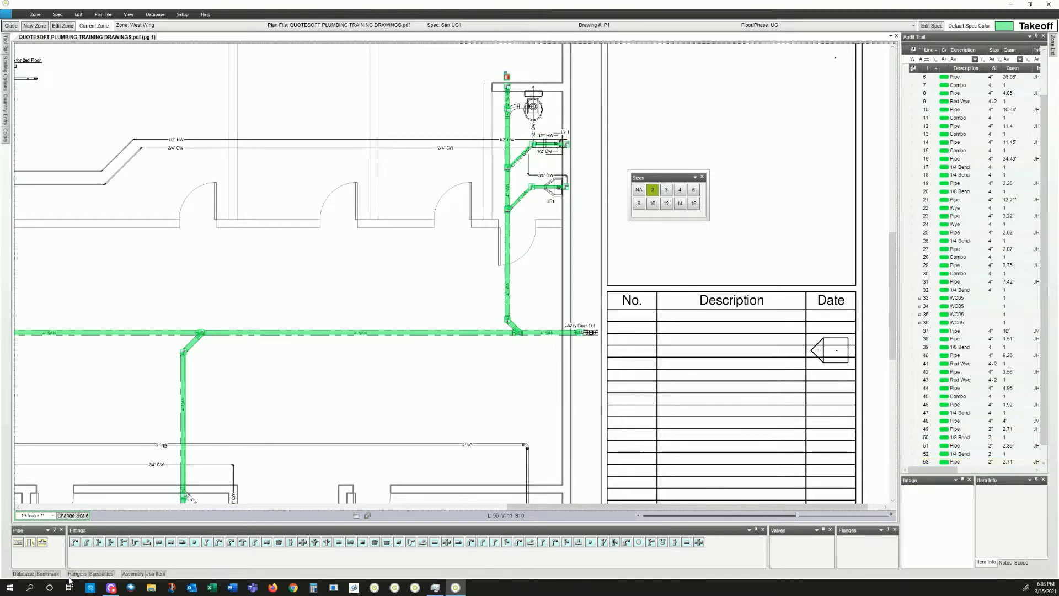
- Place the WC05 floor-mounted tank PVC assembly on the water closet in the northeast restroom
{"action": "left_click", "coordinate": [133, 574]}
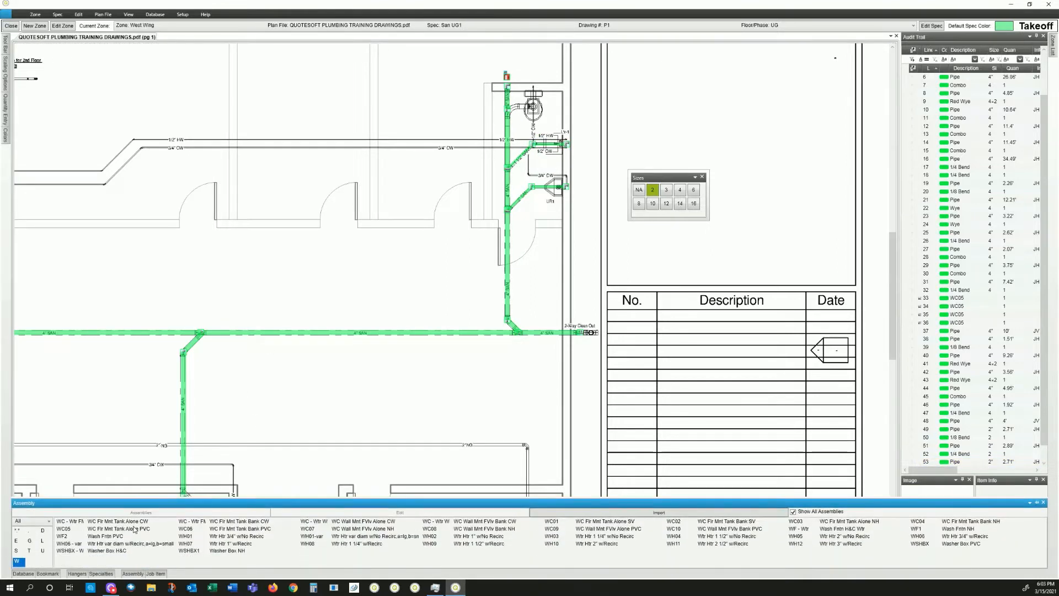
{"action": "left_click", "coordinate": [134, 529]}
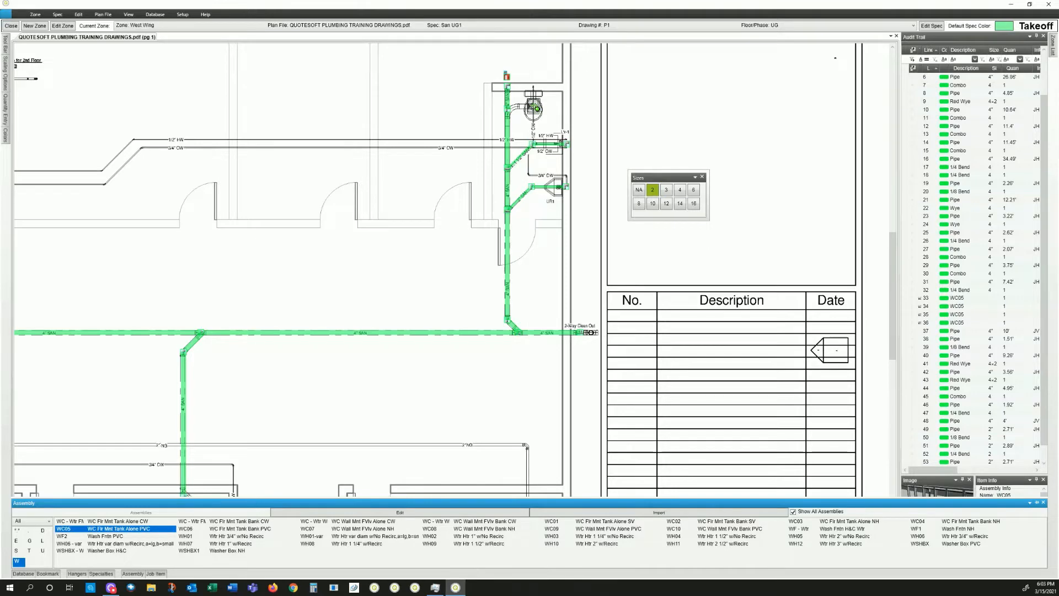
{"action": "left_click", "coordinate": [535, 108]}
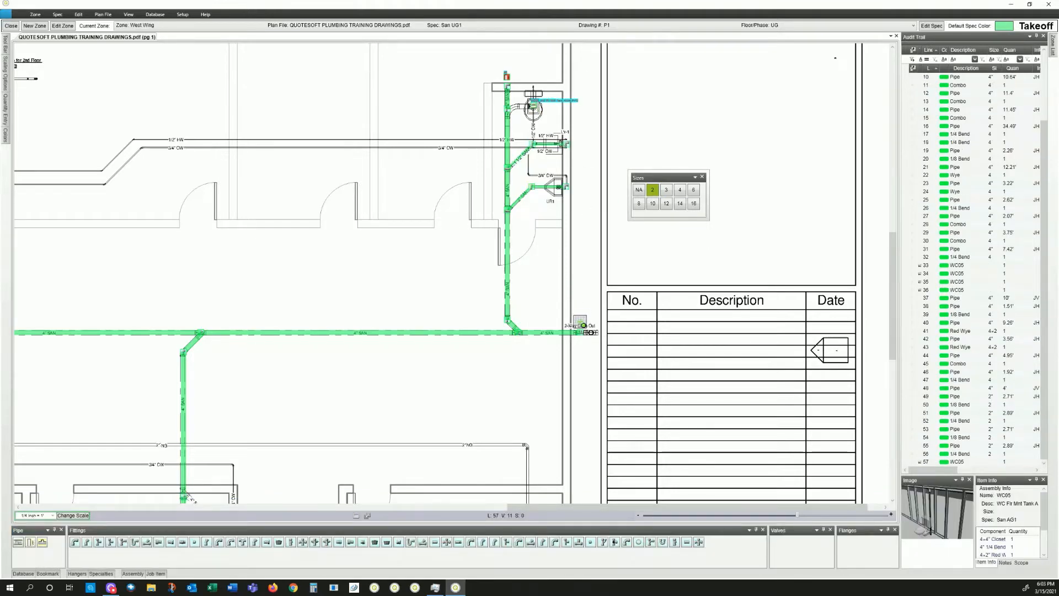
- Start a new zone and set its spec to DW Copper Domestic Water
{"action": "scroll", "coordinate": [220, 440], "scroll_direction": "down", "scroll_amount": 1}
{"action": "scroll", "coordinate": [314, 421], "scroll_direction": "down", "scroll_amount": 2}
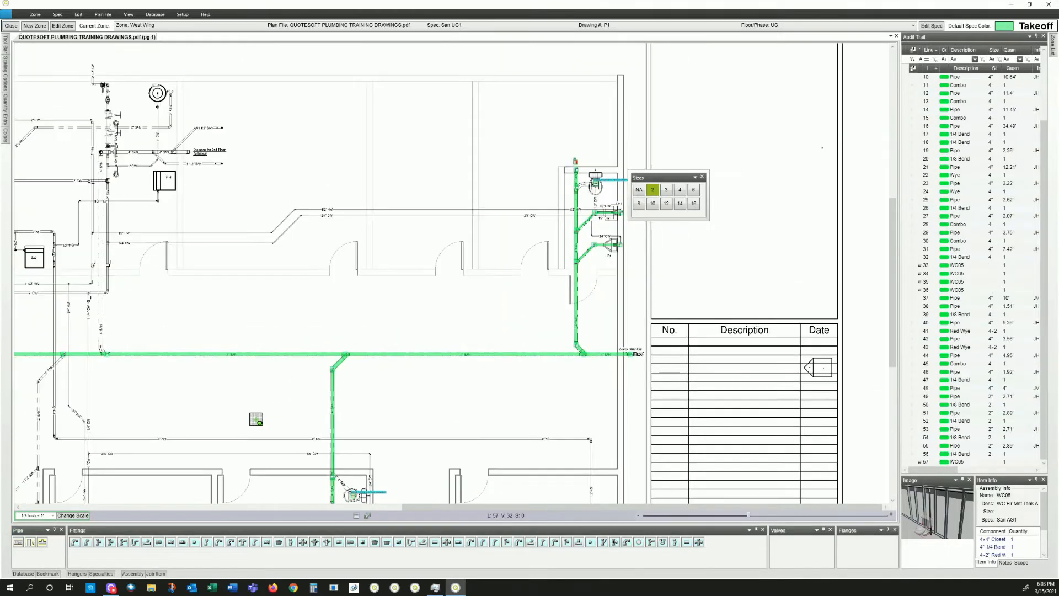
{"action": "scroll", "coordinate": [256, 419], "scroll_direction": "down", "scroll_amount": 4}
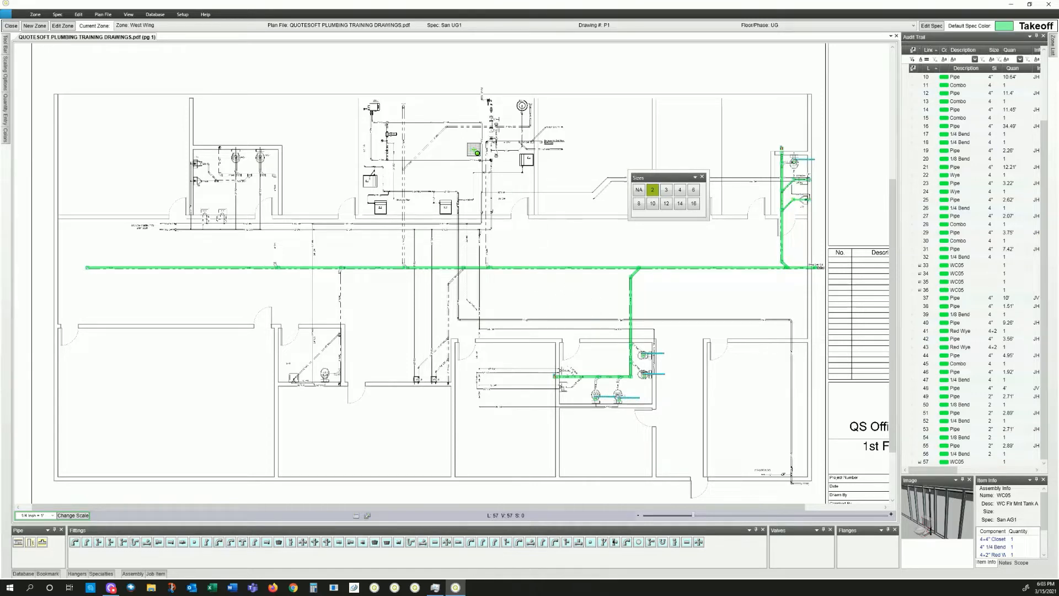
{"action": "left_click", "coordinate": [34, 26]}
{"action": "left_click", "coordinate": [554, 203]}
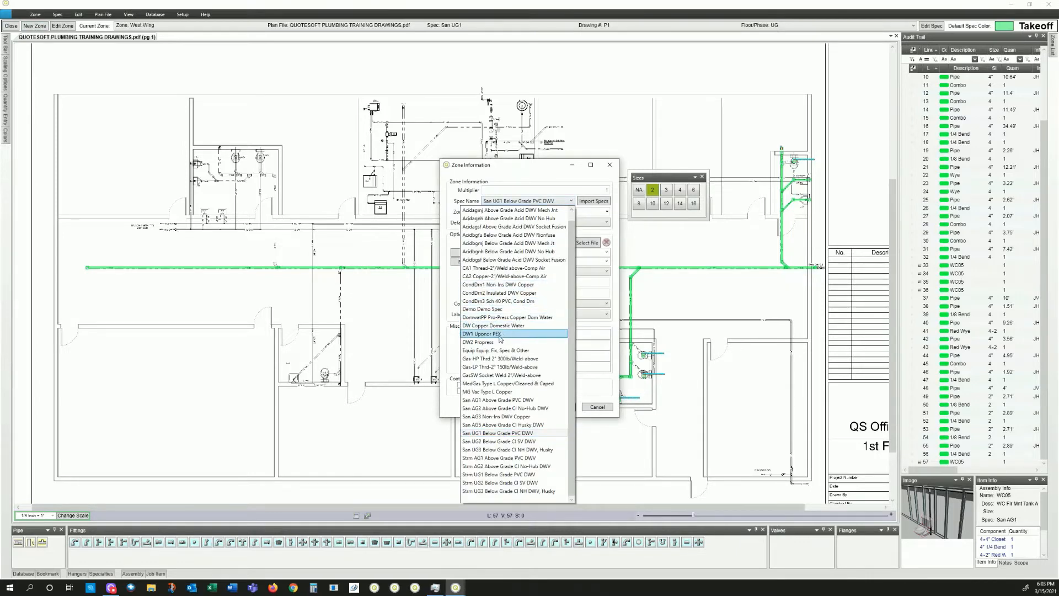
{"action": "left_click", "coordinate": [514, 326]}
{"action": "left_click", "coordinate": [541, 201]}
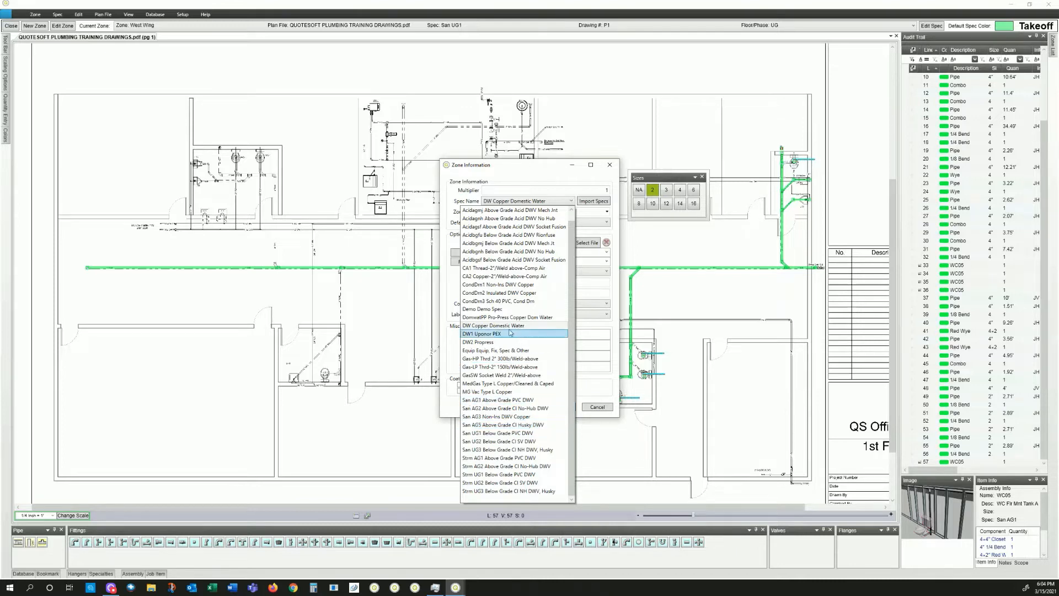
{"action": "left_click", "coordinate": [507, 326]}
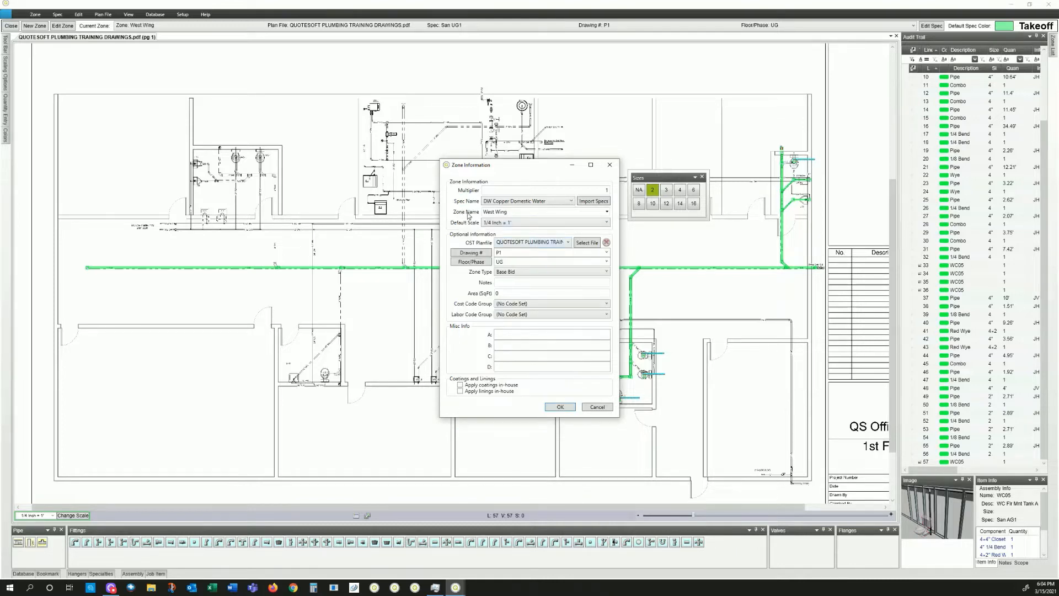
- Keep the zone name West Wing and set the new zone's floor/phase to 1st Floor
{"action": "left_click", "coordinate": [503, 216]}
{"action": "left_click", "coordinate": [510, 262]}
{"action": "type", "text": "1st Floor"}
{"action": "left_click", "coordinate": [537, 262]}
- Switch to the Excel workbook BASE BID - NOV17.XLS and examine the 1st Floor and UG labor totals on the Summary sheet
{"action": "left_click", "coordinate": [211, 590]}
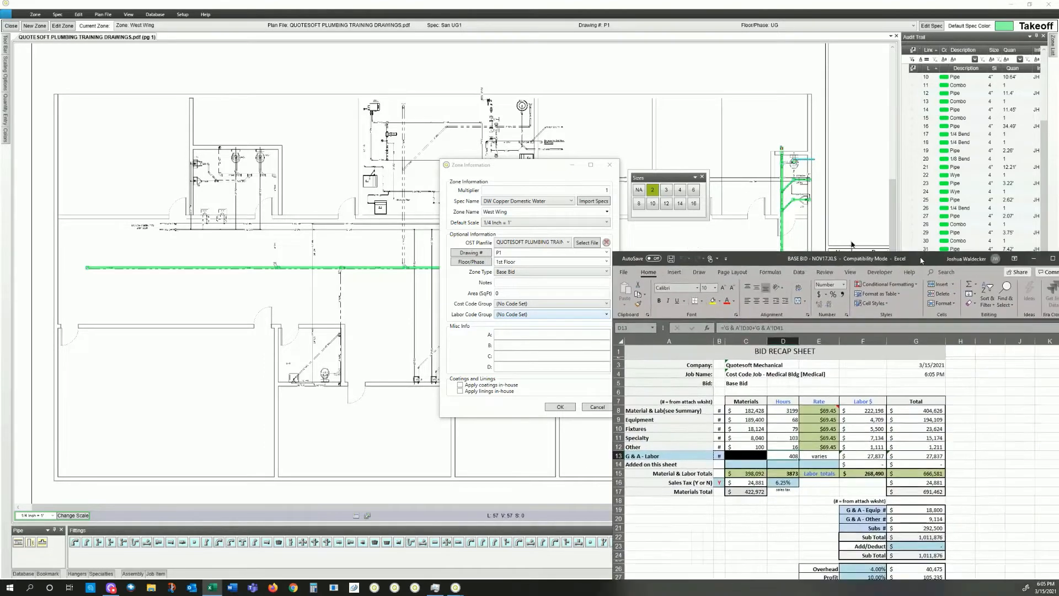
{"action": "left_click_drag", "start_coordinate": [915, 248], "coordinate": [551, 65]}
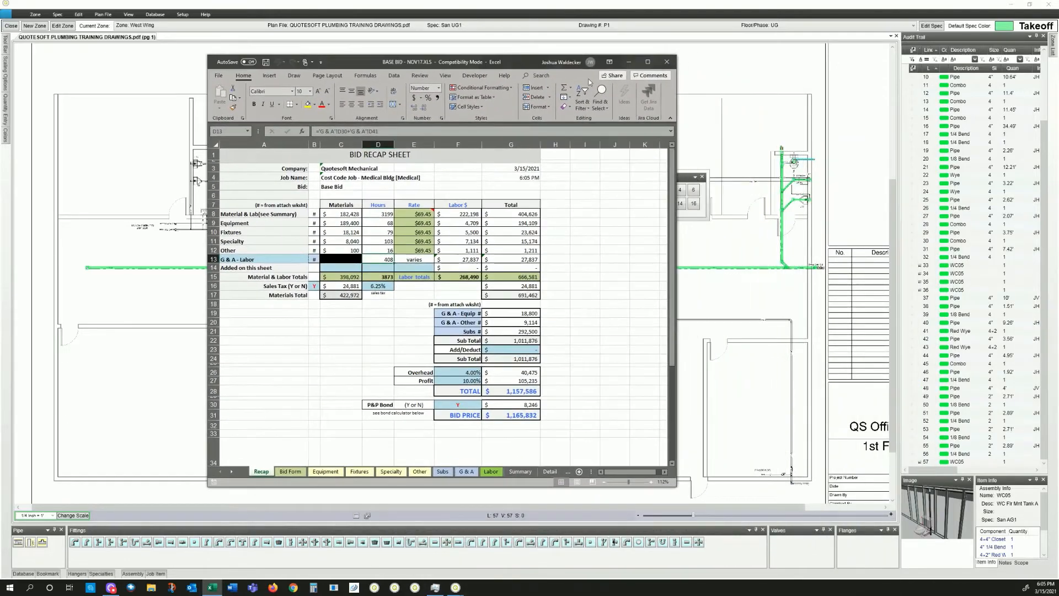
{"action": "double_click", "coordinate": [624, 64]}
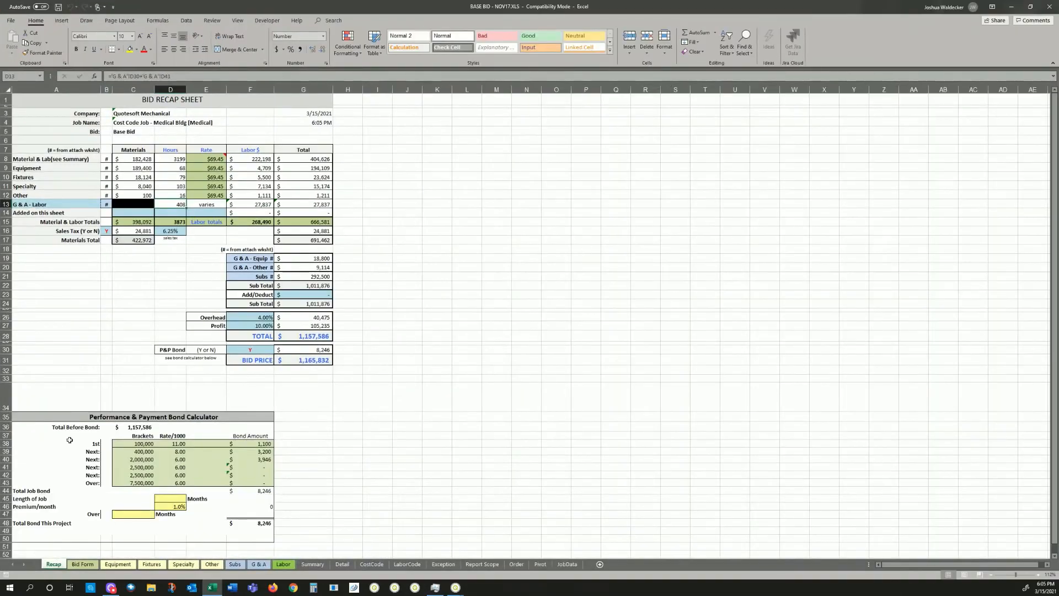
{"action": "left_click", "coordinate": [313, 564]}
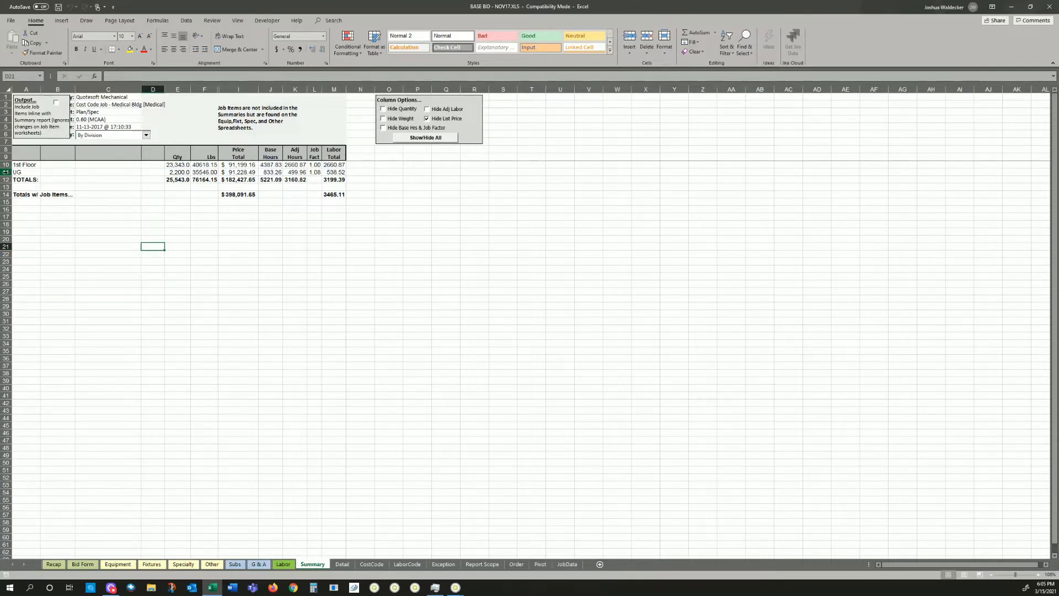
{"action": "left_click", "coordinate": [334, 165]}
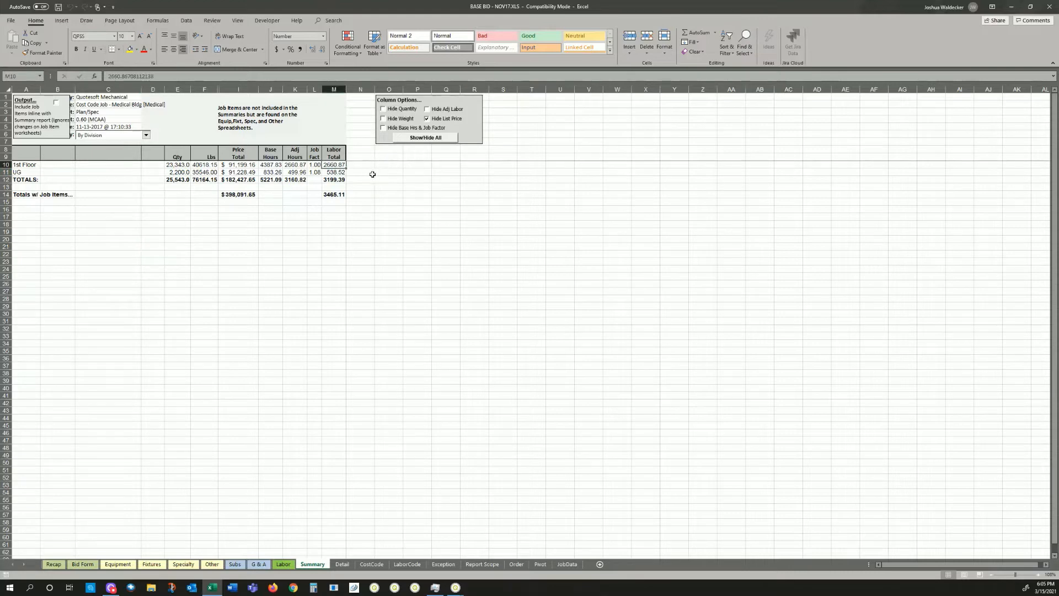
{"action": "left_click", "coordinate": [342, 171]}
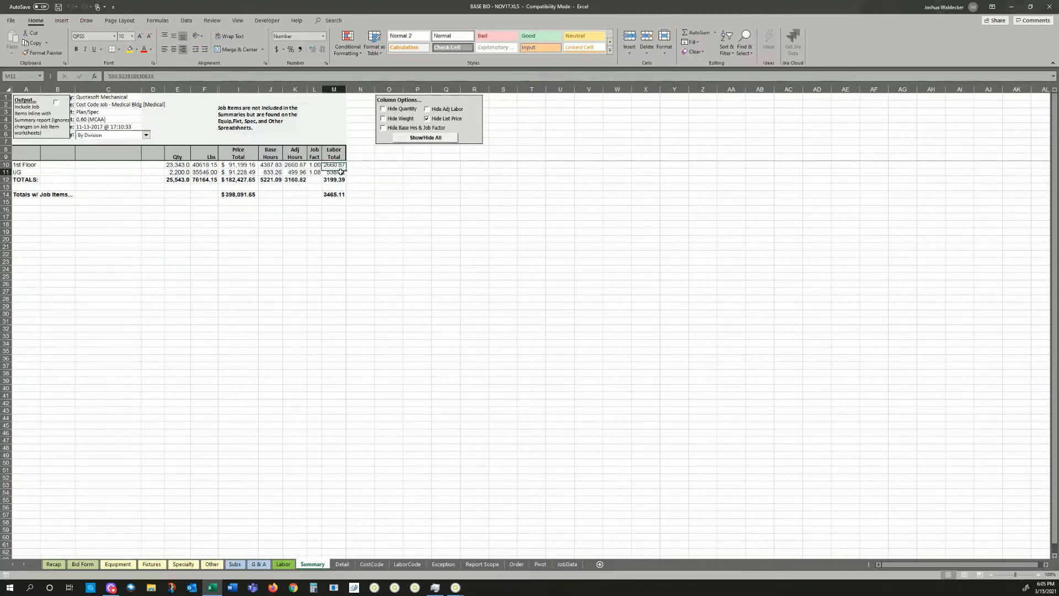
- Sort the summary By Division/Zone and review the rows for each floor and wing
{"action": "left_click", "coordinate": [146, 136]}
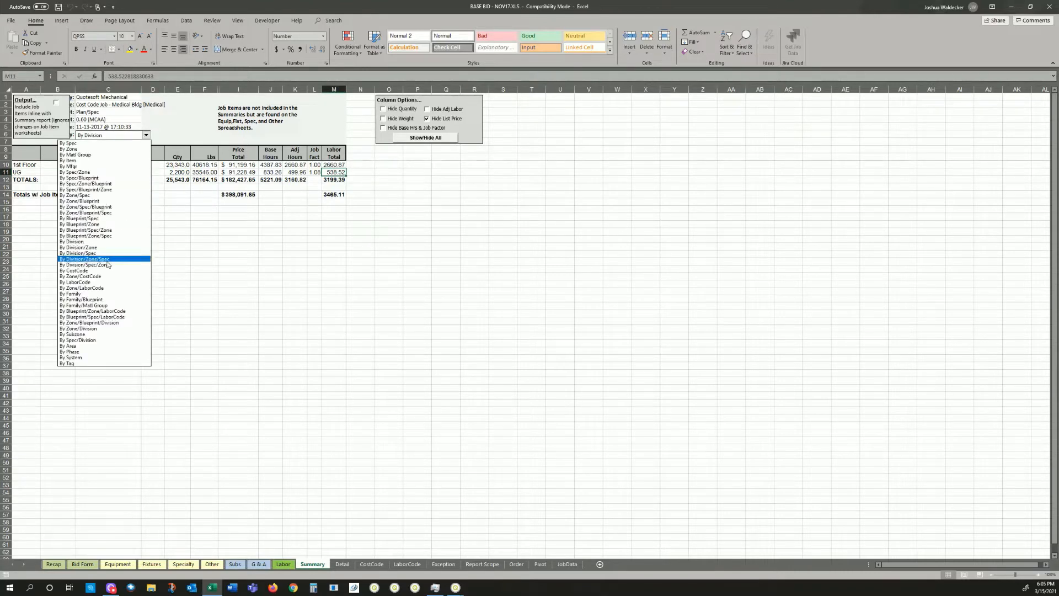
{"action": "left_click", "coordinate": [95, 249]}
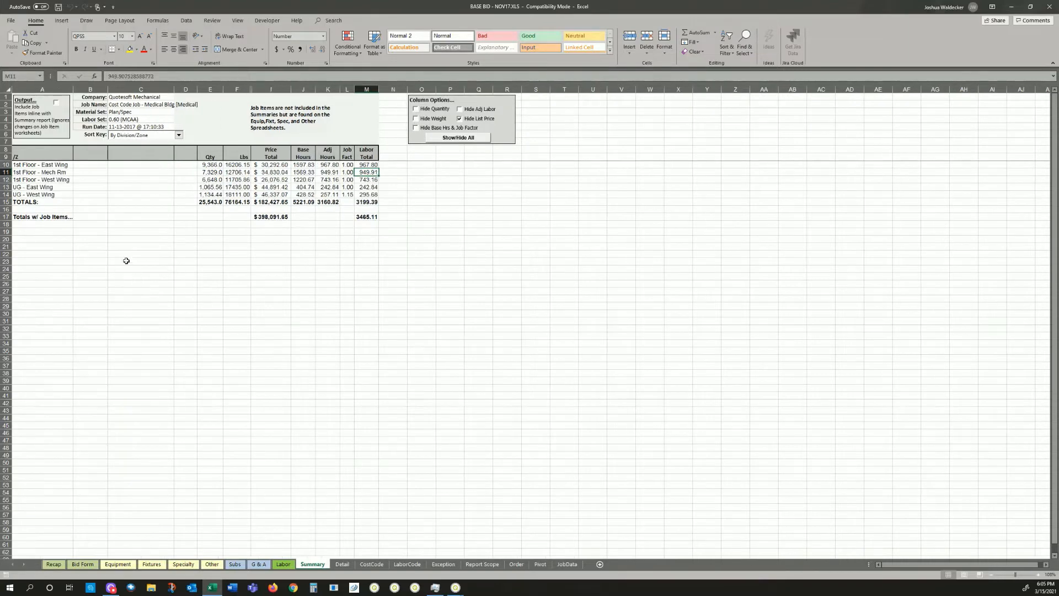
{"action": "left_click", "coordinate": [32, 165]}
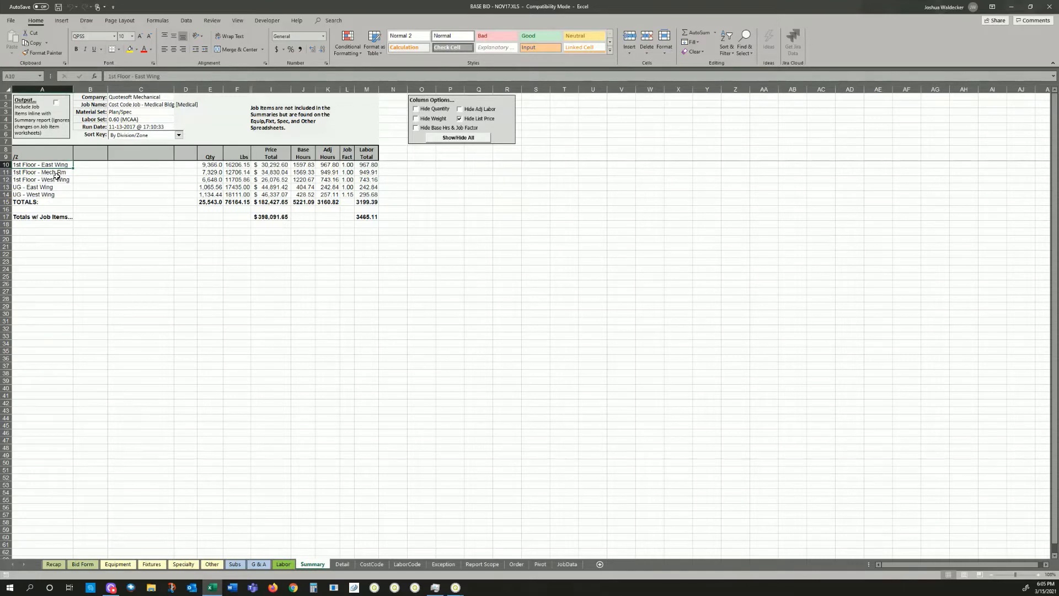
{"action": "left_click", "coordinate": [56, 174]}
{"action": "left_click", "coordinate": [59, 180]}
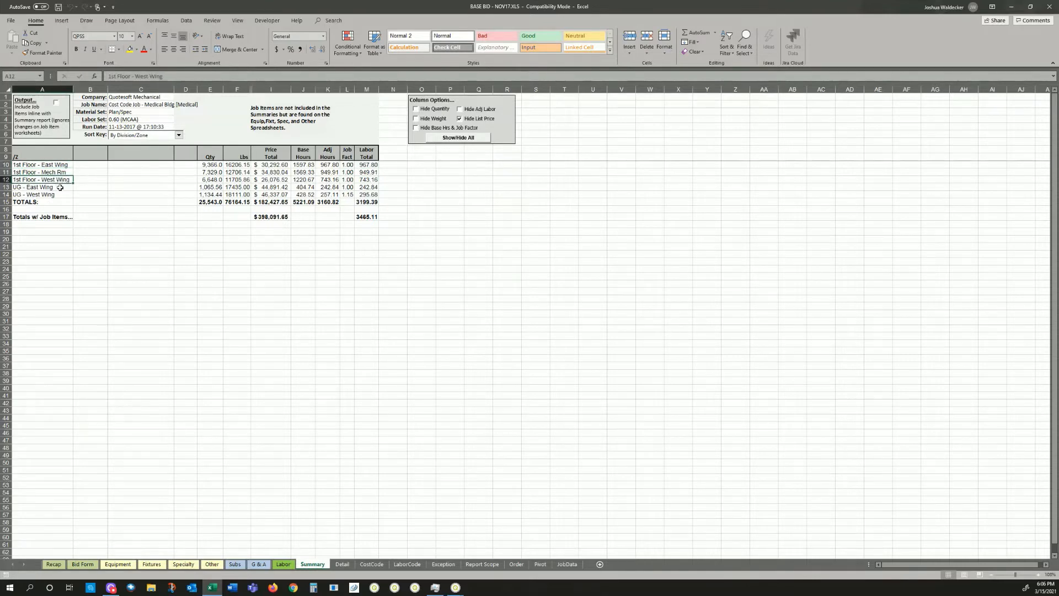
{"action": "left_click", "coordinate": [58, 193]}
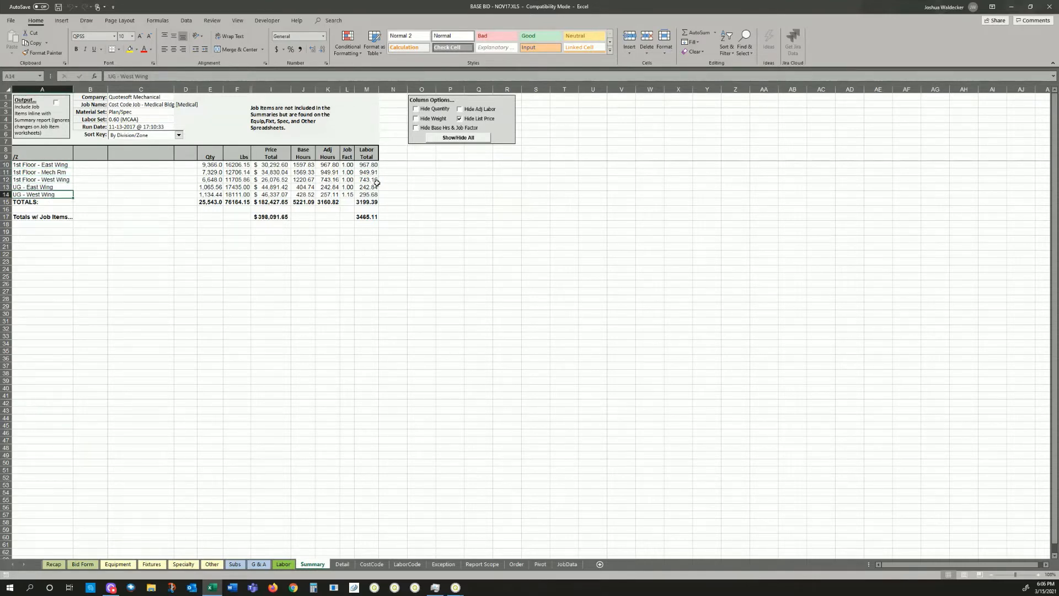
- Check the UG East Wing and West Wing labor totals, and re-sort the summary By Division/Zone/Spec
{"action": "left_click_drag", "start_coordinate": [373, 188], "coordinate": [373, 195]}
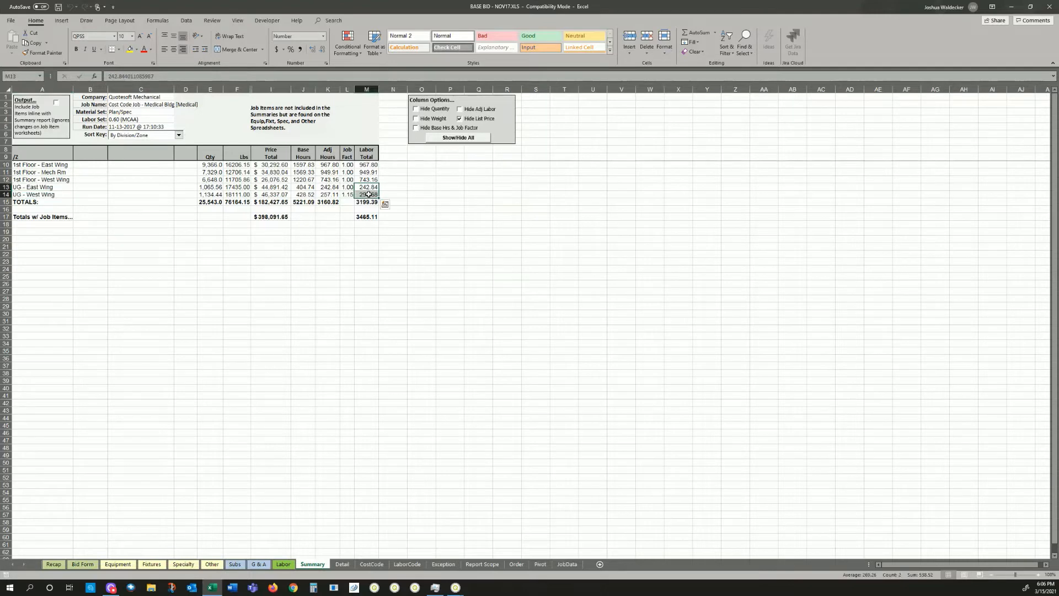
{"action": "left_click", "coordinate": [367, 195]}
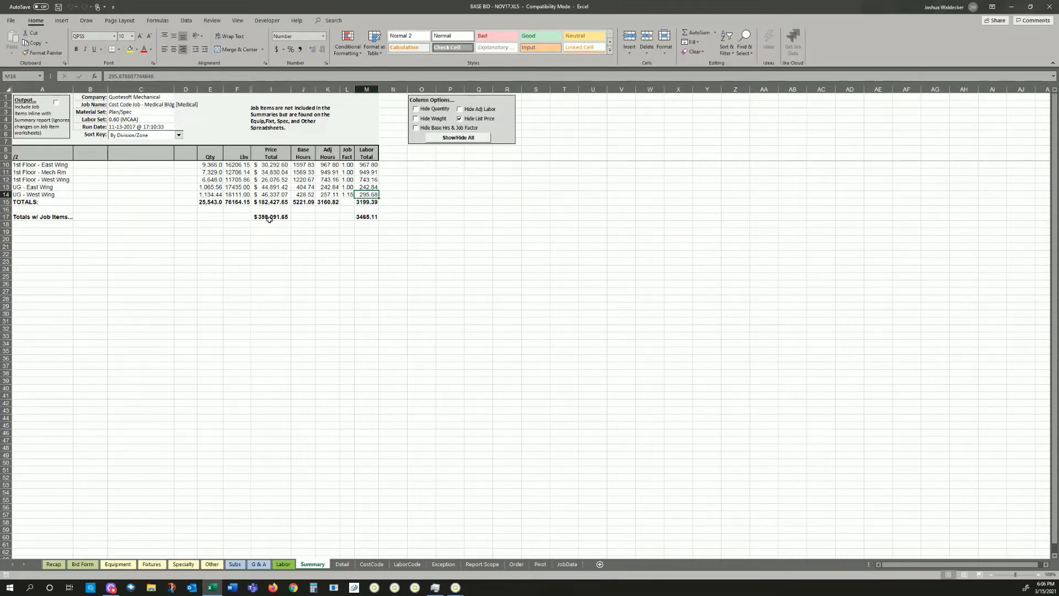
{"action": "left_click", "coordinate": [179, 136]}
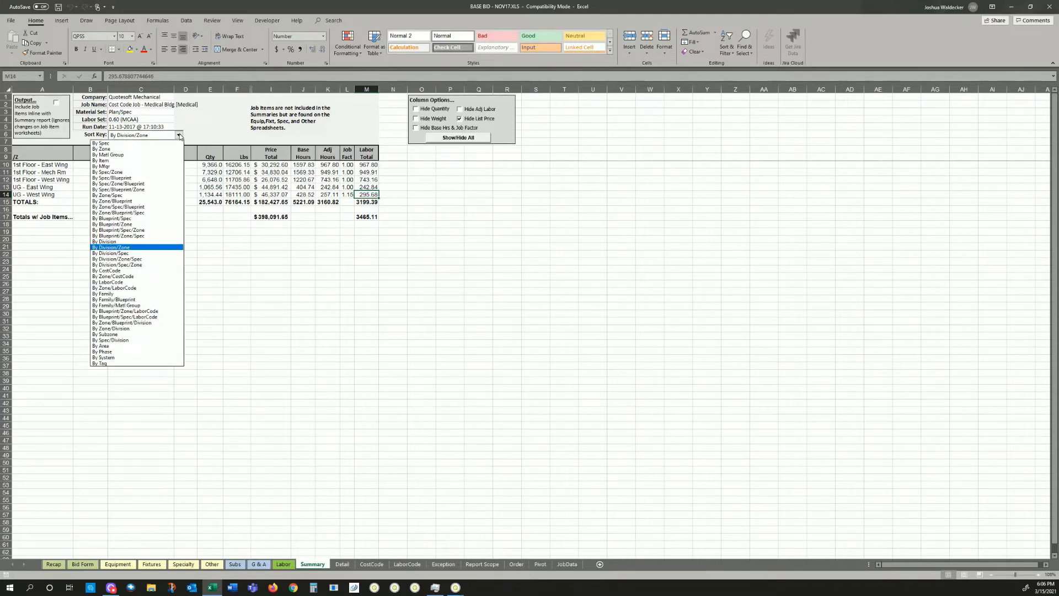
{"action": "left_click", "coordinate": [134, 259]}
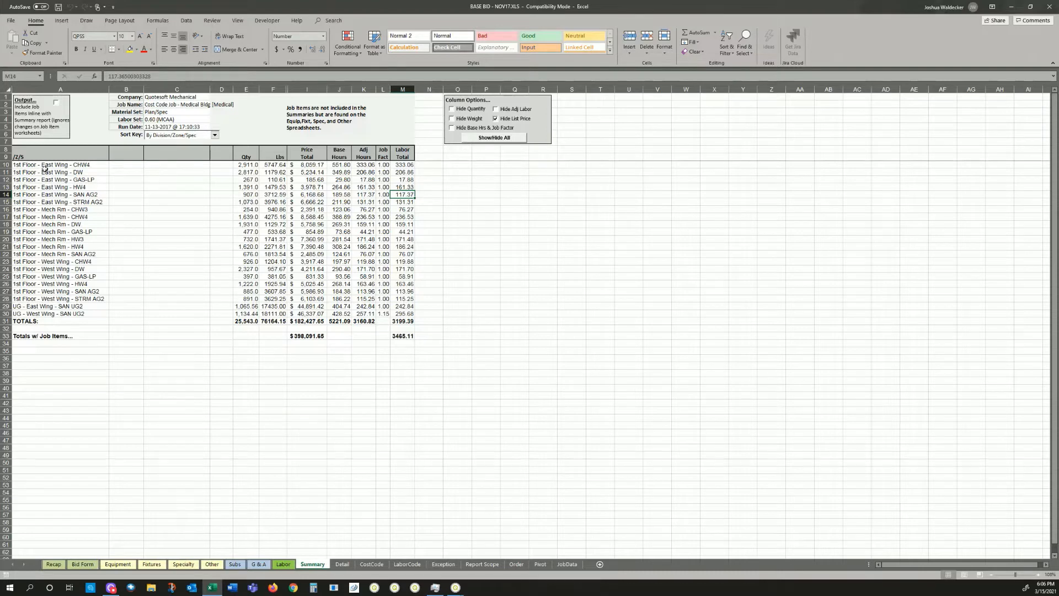
- Examine the 1st Floor rows broken down by spec, checking the East Wing labor total of each system
{"action": "left_click_drag", "start_coordinate": [45, 165], "coordinate": [52, 298]}
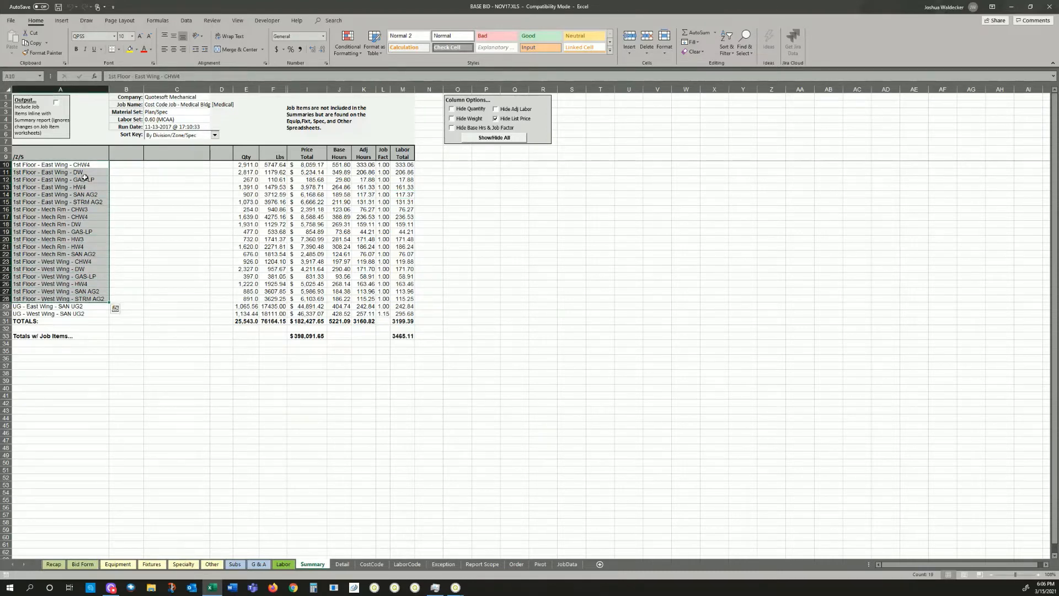
{"action": "left_click", "coordinate": [403, 165]}
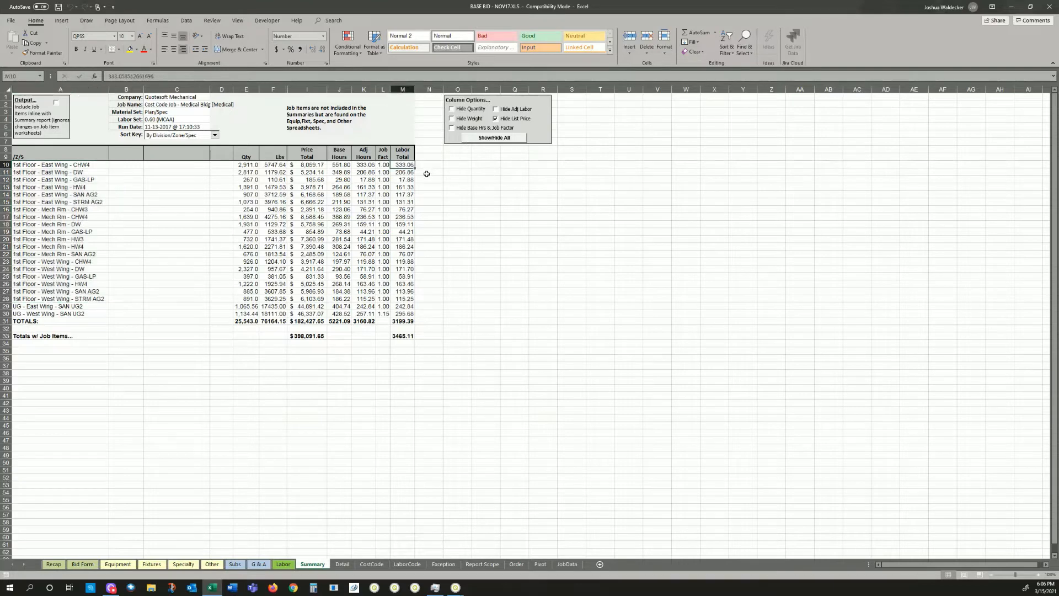
{"action": "left_click", "coordinate": [406, 172]}
{"action": "left_click", "coordinate": [405, 180]}
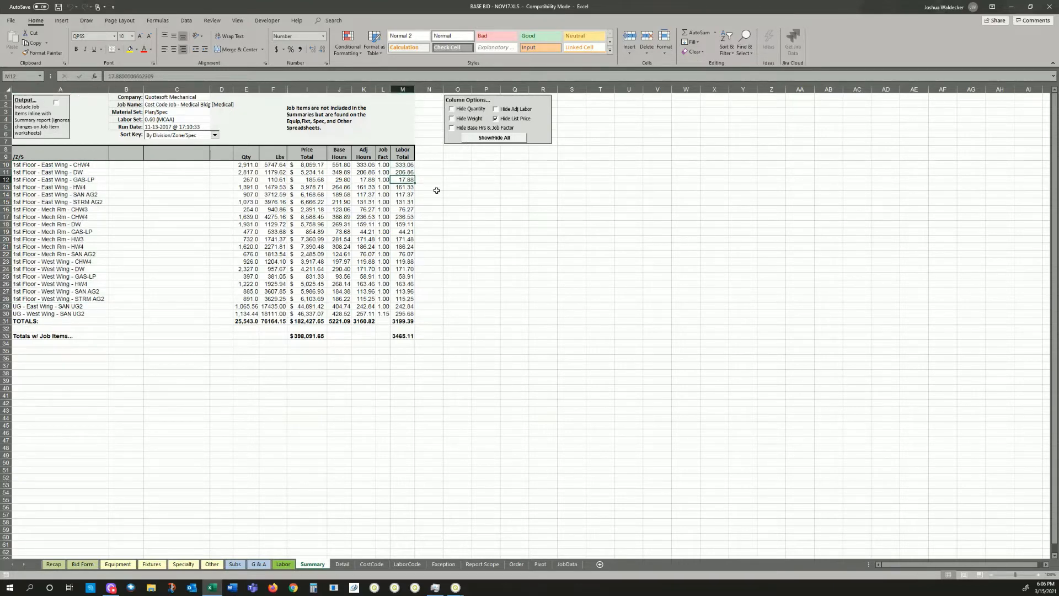
{"action": "left_click", "coordinate": [409, 188]}
{"action": "left_click", "coordinate": [404, 195]}
- Go to the Detail sheet, sort it By Floor/Zone/Spec and collapse the outline to the subtotal rows
{"action": "left_click", "coordinate": [342, 566]}
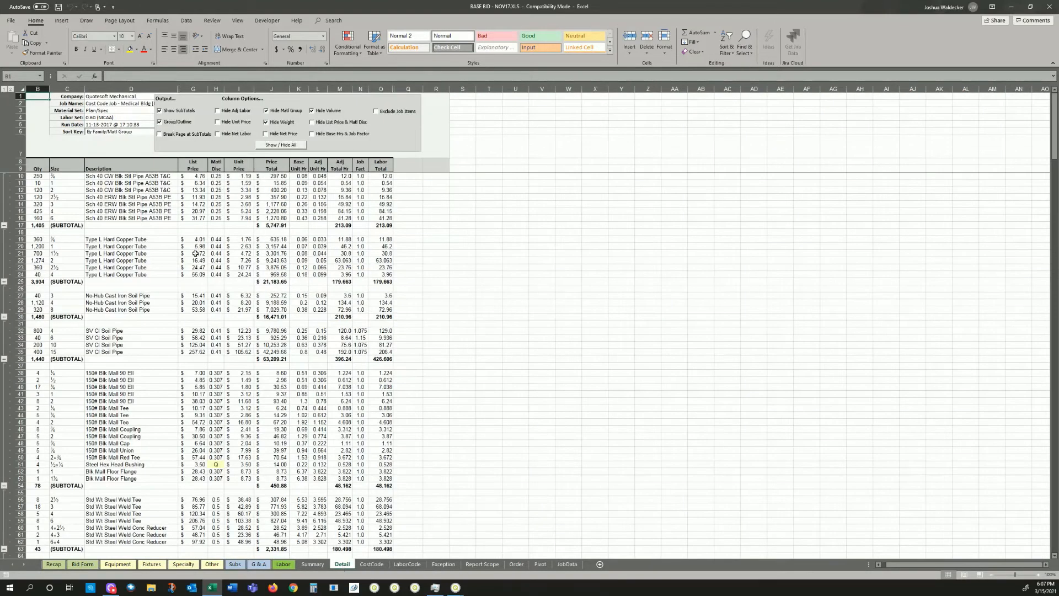
{"action": "left_click", "coordinate": [144, 132]}
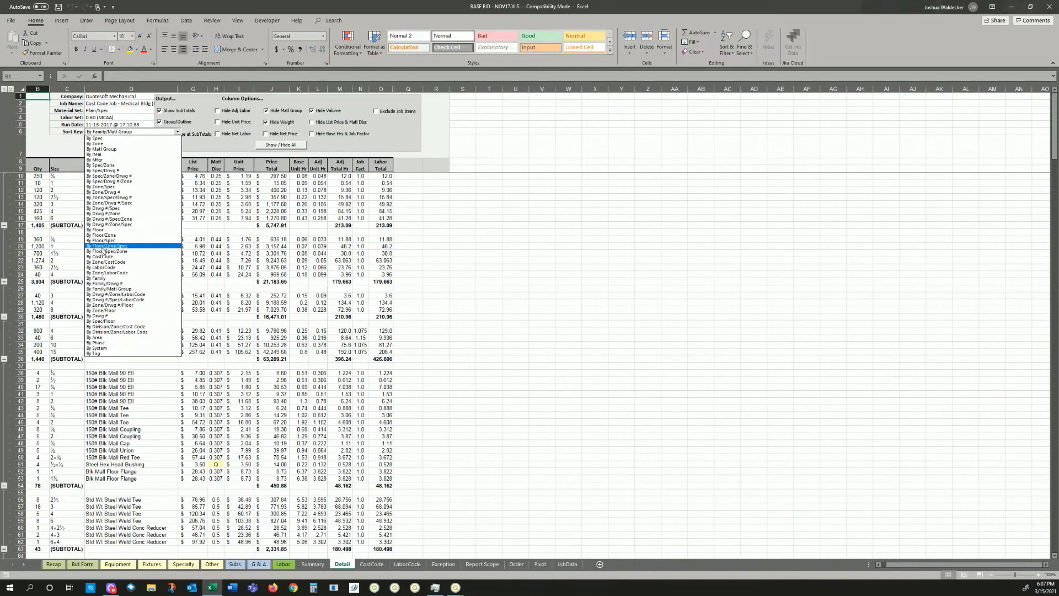
{"action": "key", "text": "Escape"}
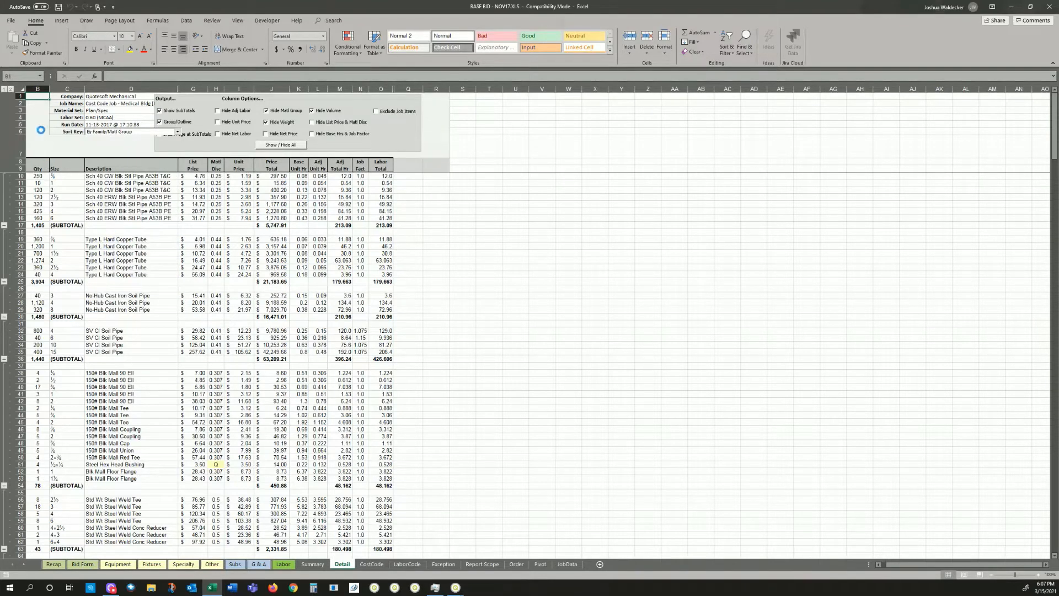
{"action": "left_click", "coordinate": [5, 90]}
{"action": "left_click", "coordinate": [4, 89]}
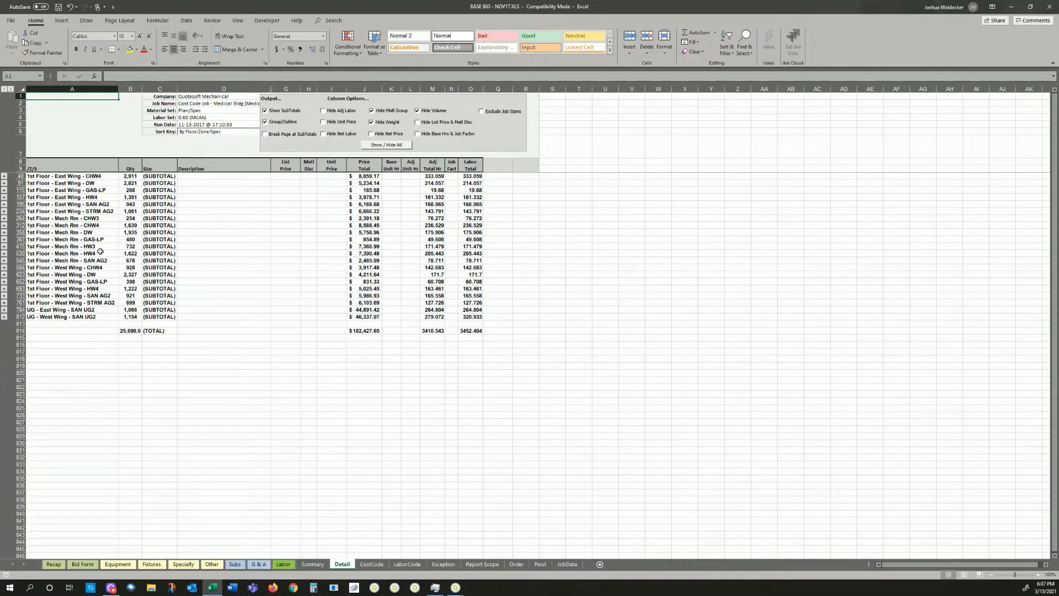
- Expand the 1st Floor - Mech Rm - DW subtotal to review its individual material and labor items
{"action": "left_click", "coordinate": [76, 232]}
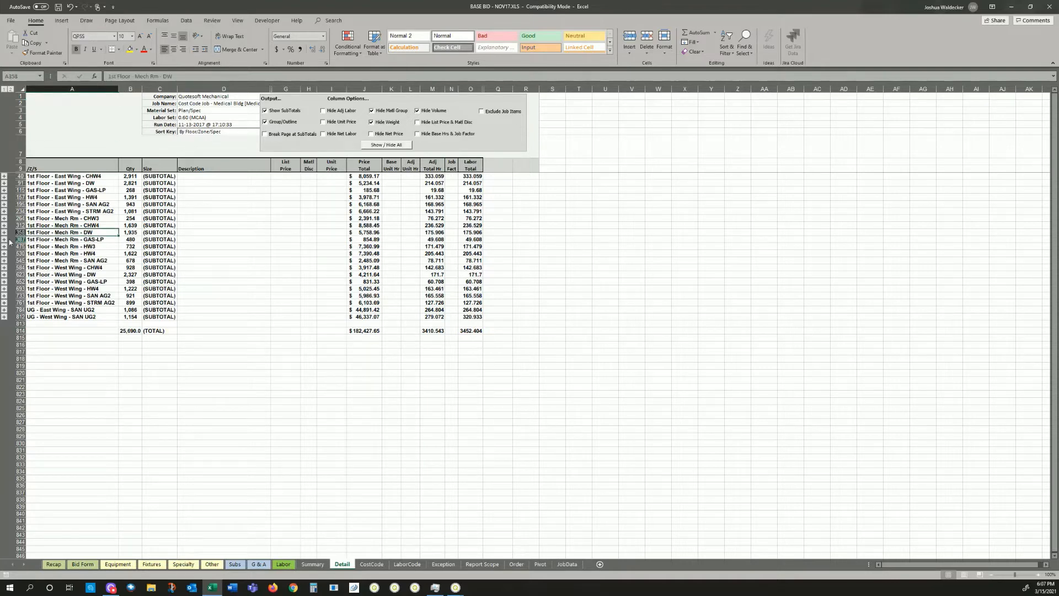
{"action": "left_click", "coordinate": [4, 232]}
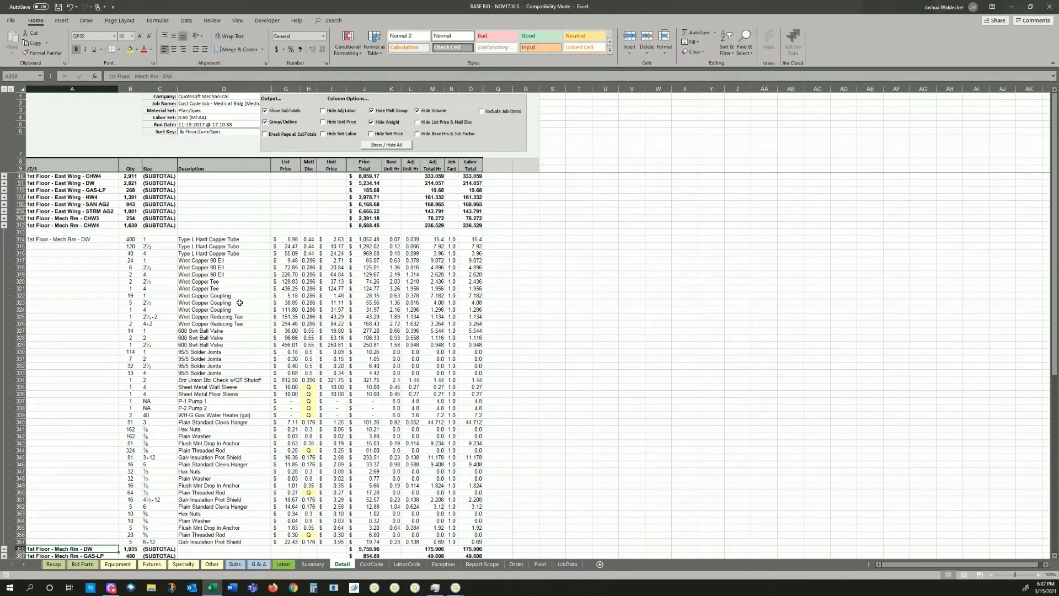
{"action": "scroll", "coordinate": [240, 303], "scroll_direction": "down", "scroll_amount": 1}
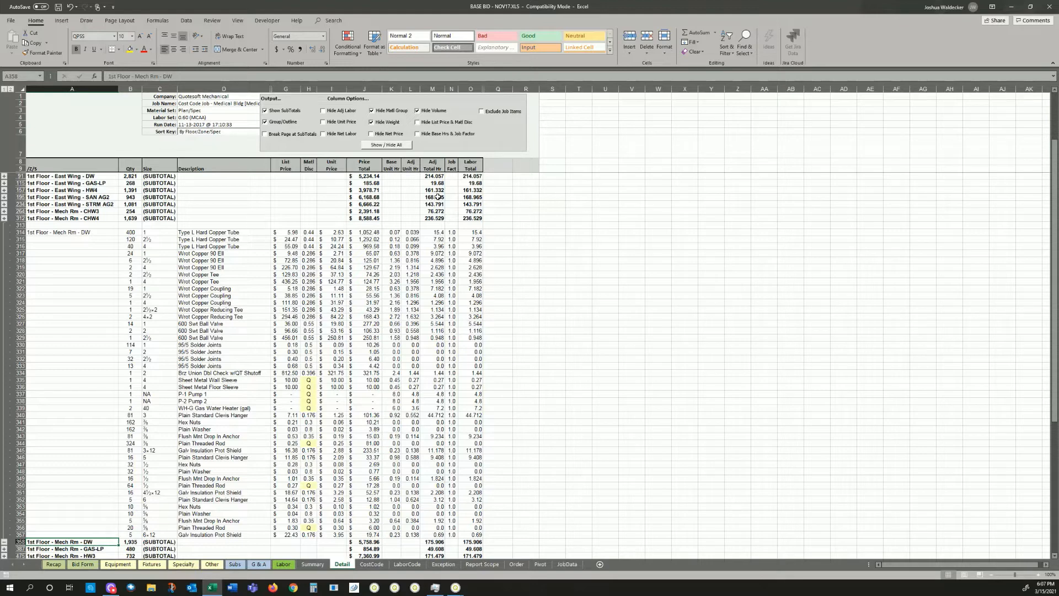
- Hide the list price and material discount, base hours and job factor, and adjusted labor columns on the Detail sheet
{"action": "left_click", "coordinate": [433, 123]}
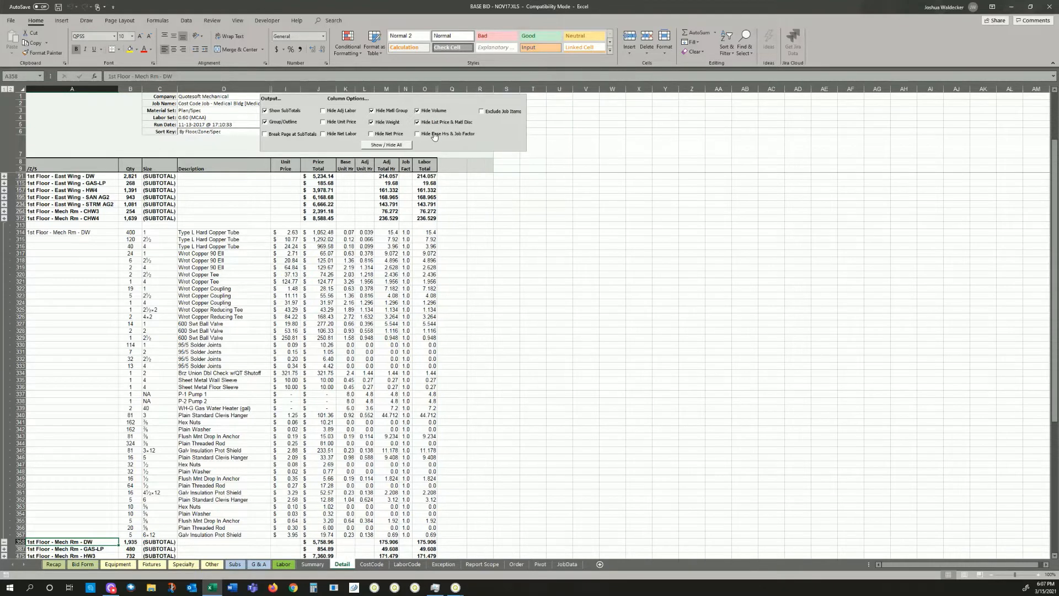
{"action": "left_click", "coordinate": [434, 135]}
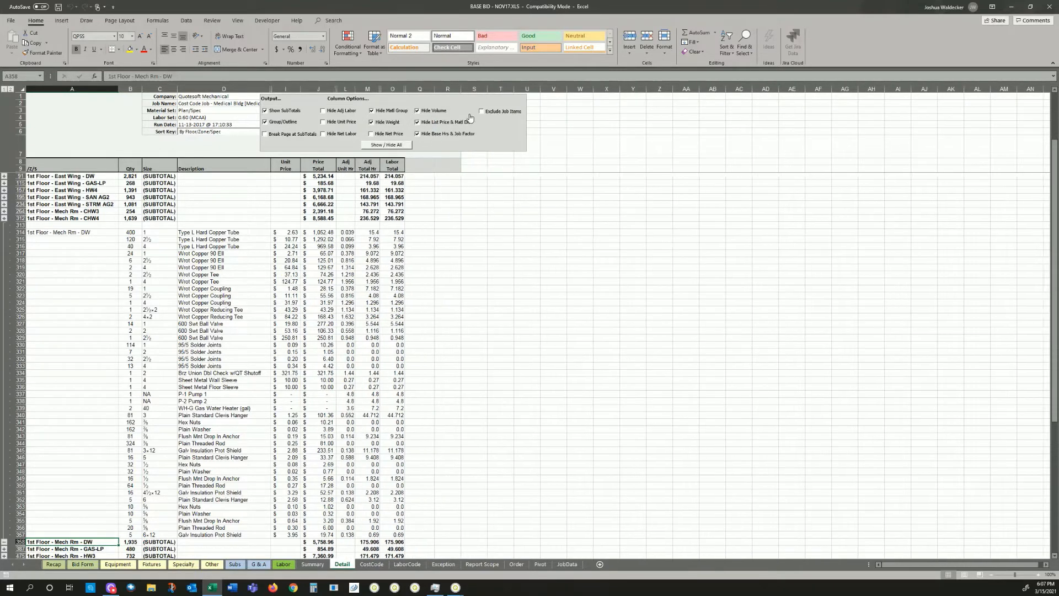
{"action": "left_click", "coordinate": [331, 114]}
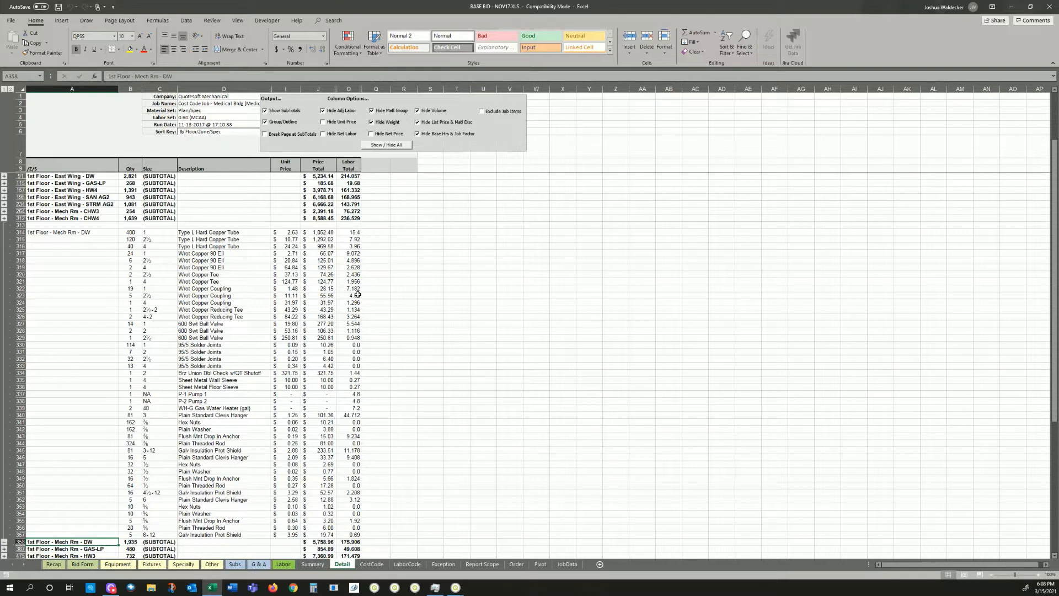
- Leave the Excel workbook for the takeoff, accept the new West Wing domestic water zone, and enlarge the Sizes palette
{"action": "left_click", "coordinate": [1049, 8]}
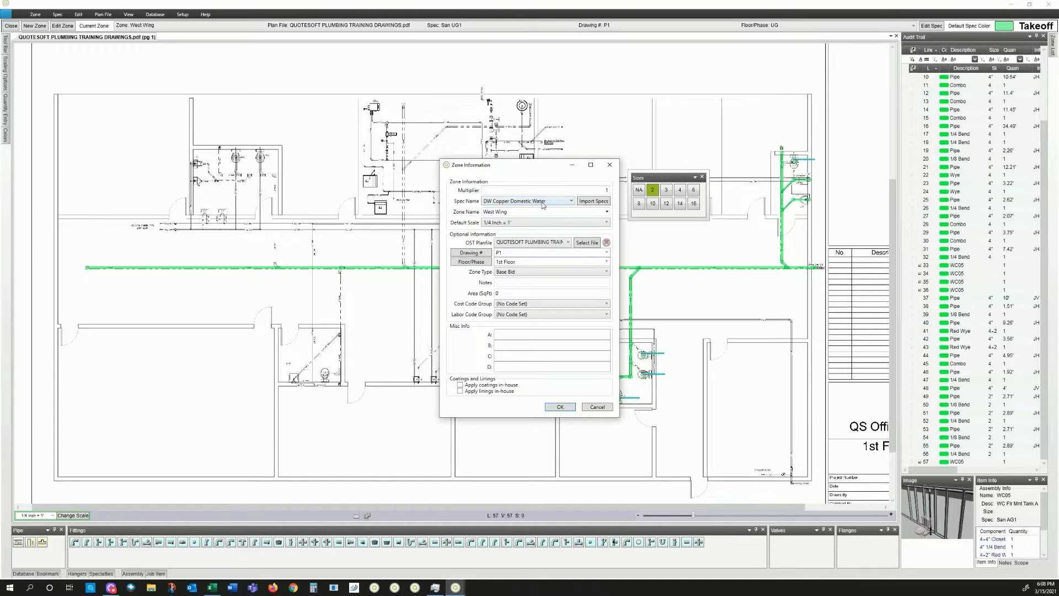
{"action": "left_click", "coordinate": [560, 407]}
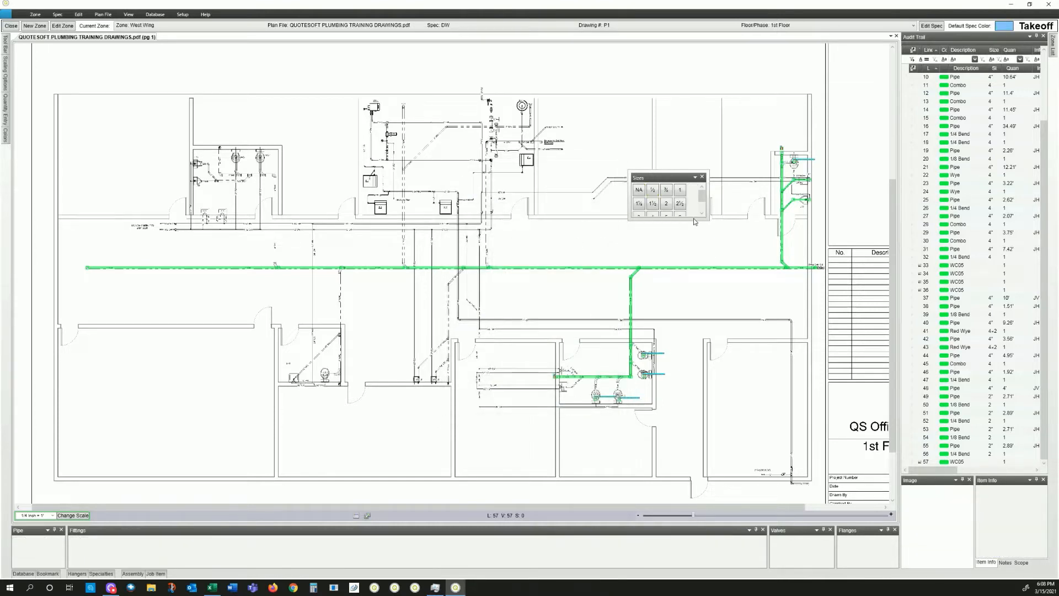
{"action": "left_click_drag", "start_coordinate": [693, 221], "coordinate": [694, 235]}
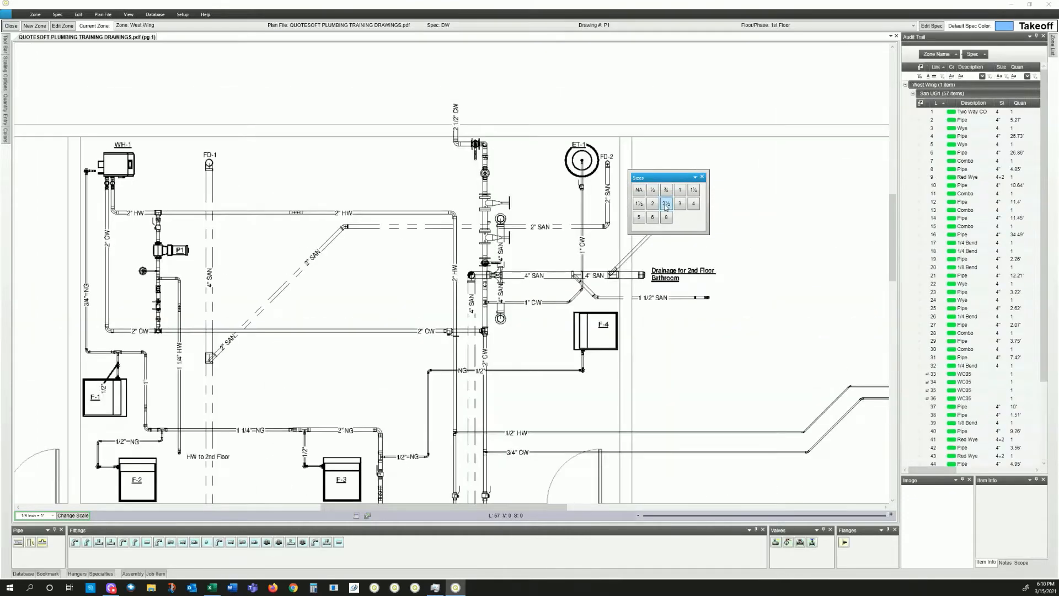
- Start the 2½" cold water main at the incoming 2 1/2" CW line with a 90 ell, a butterfly valve and a second 90 ell
{"action": "left_click", "coordinate": [665, 208]}
{"action": "left_click", "coordinate": [456, 145]}
{"action": "left_click", "coordinate": [455, 143]}
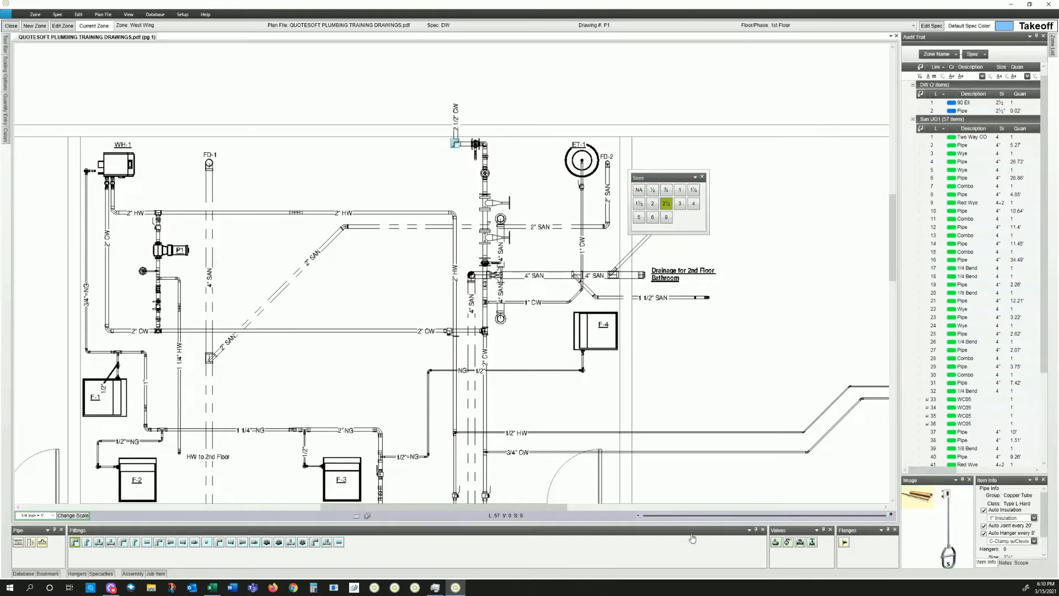
{"action": "left_click", "coordinate": [789, 543]}
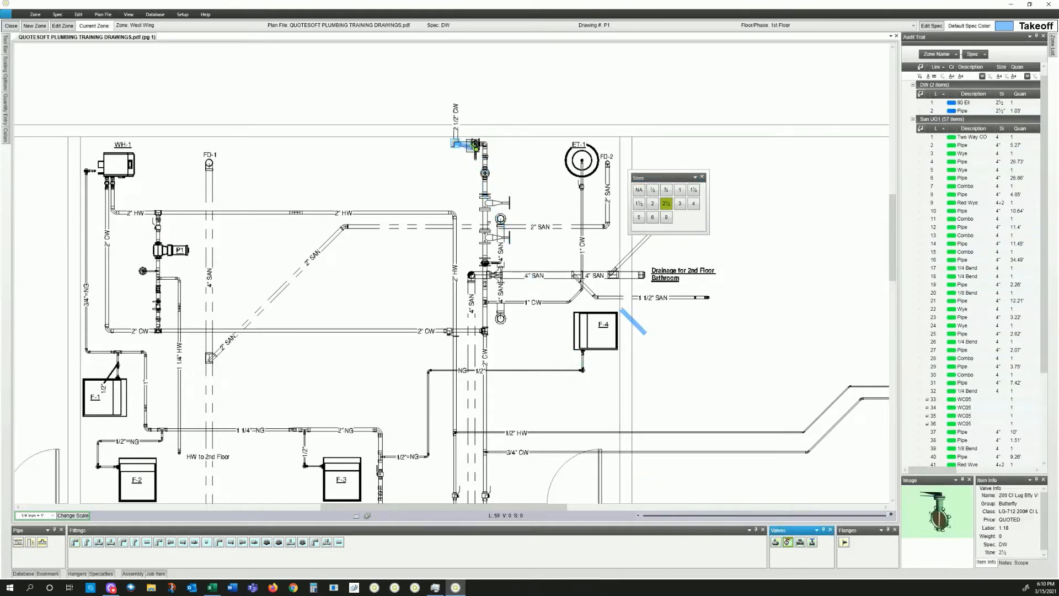
{"action": "left_click", "coordinate": [482, 145]}
{"action": "left_click", "coordinate": [485, 145]}
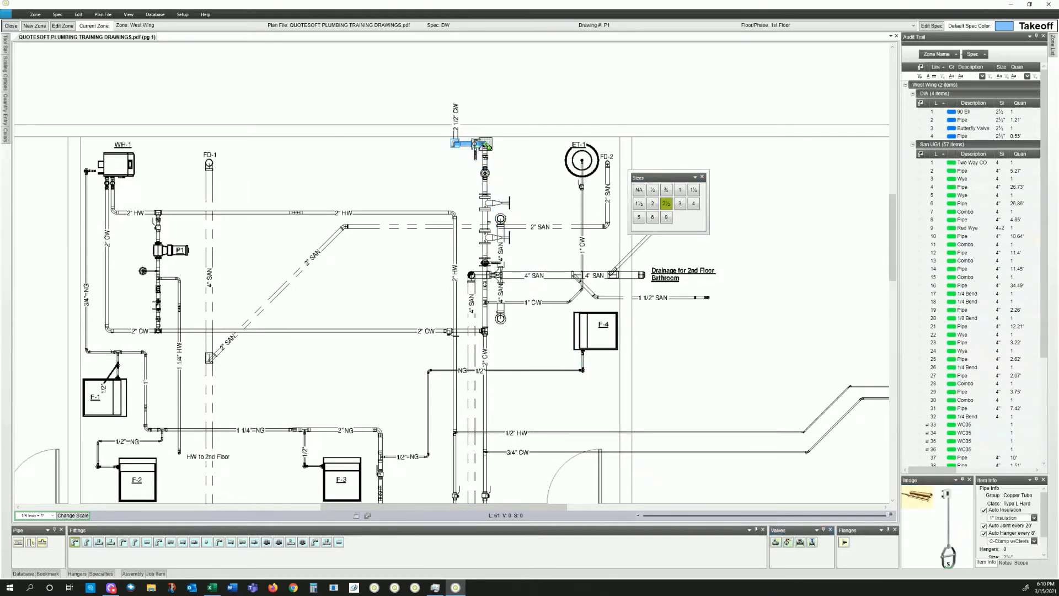
- Run the 2½" main down through two flanged gate valves and another butterfly valve at the drawn valve symbols
{"action": "left_click", "coordinate": [811, 542]}
{"action": "left_click", "coordinate": [486, 205]}
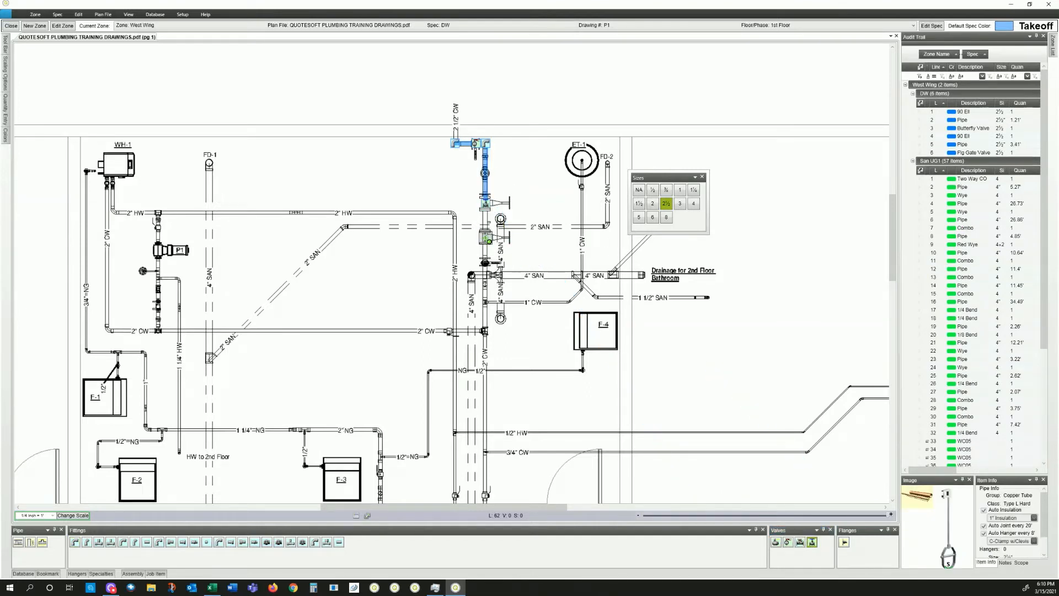
{"action": "left_click", "coordinate": [787, 543]}
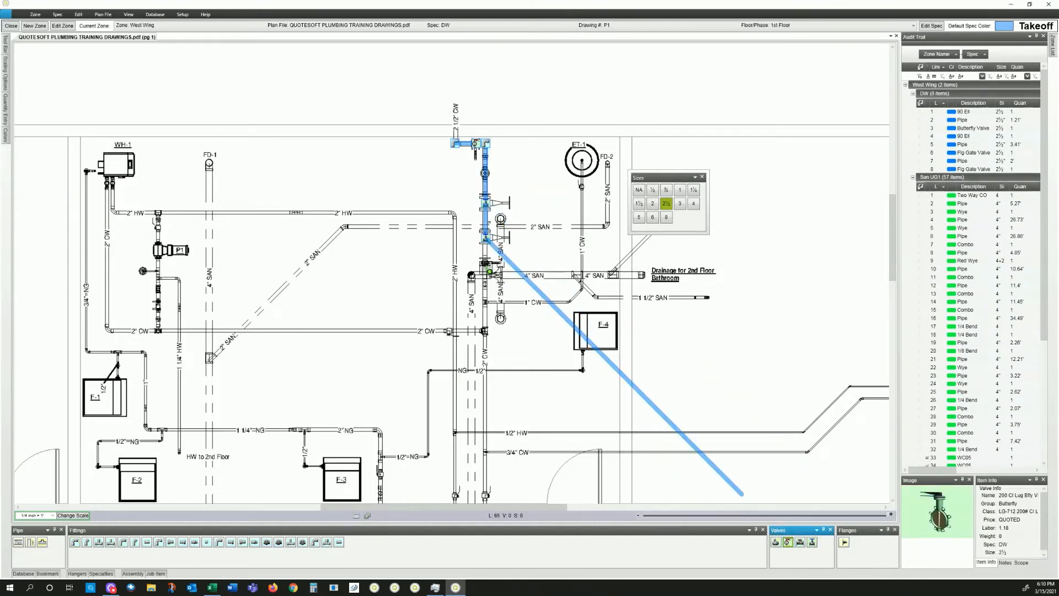
{"action": "left_click", "coordinate": [486, 263]}
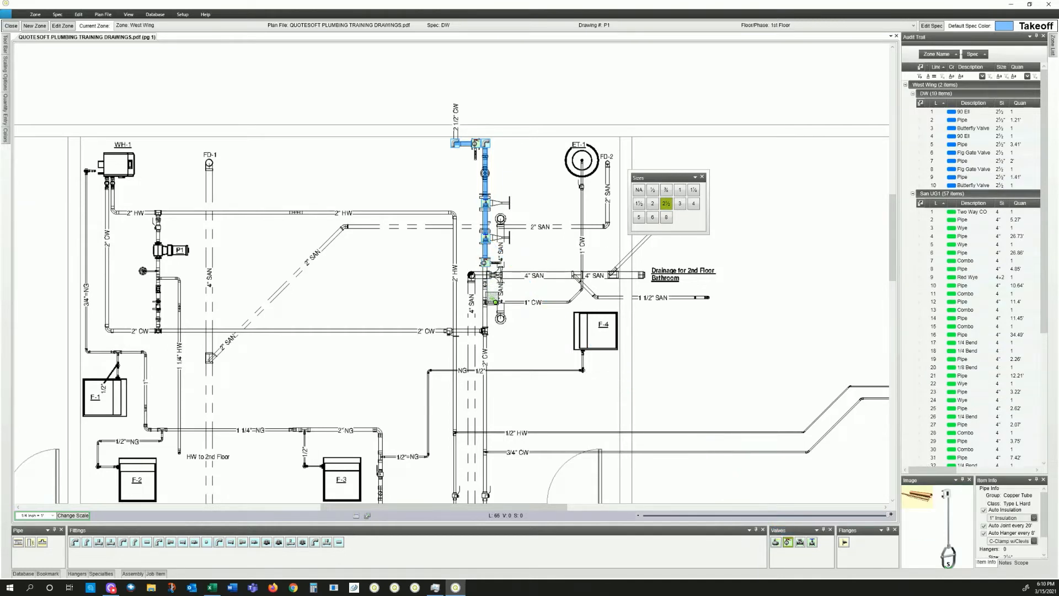
- Place reducing tees on the 2½" main at the 1" CW branch and the 2" CW branch
{"action": "key", "text": "t"}
{"action": "left_click", "coordinate": [511, 334]}
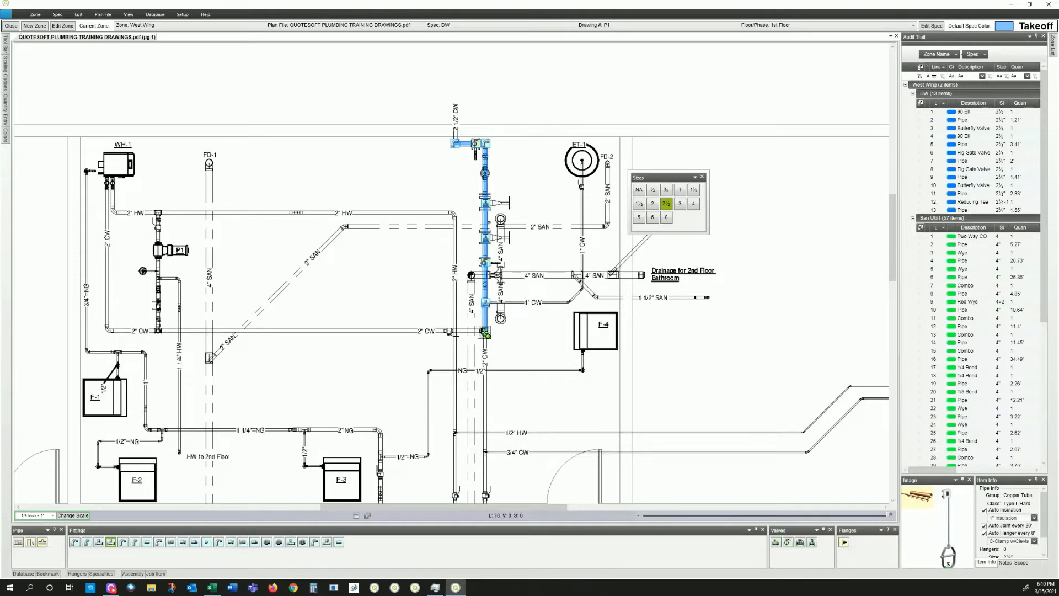
{"action": "left_click", "coordinate": [484, 331]}
{"action": "left_click", "coordinate": [501, 390]}
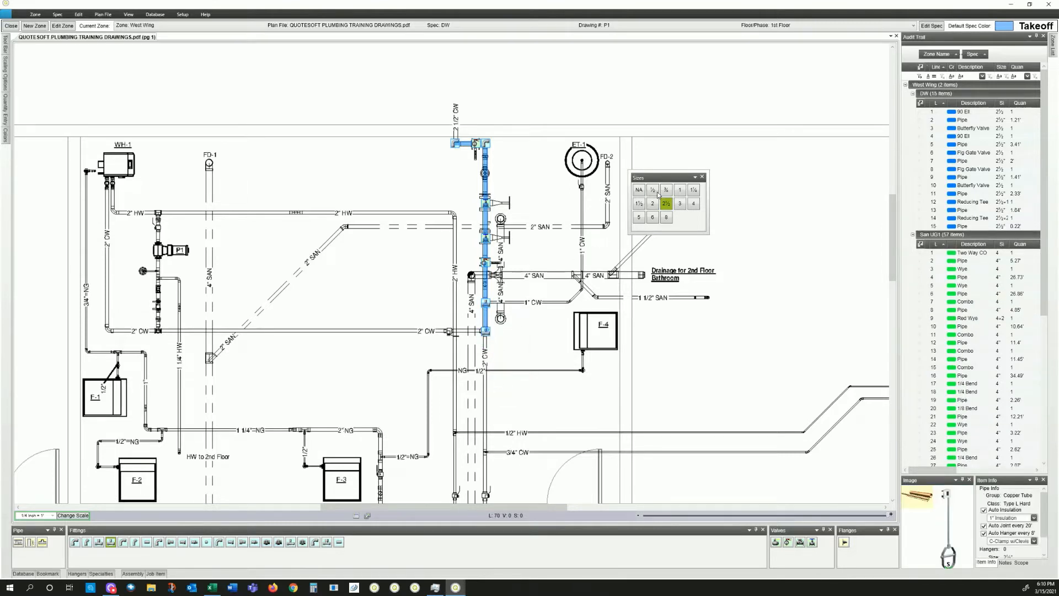
- Run the 2" CW branch toward the water heater with a ball valve and a tee at the pump P1 line
{"action": "left_click", "coordinate": [775, 543]}
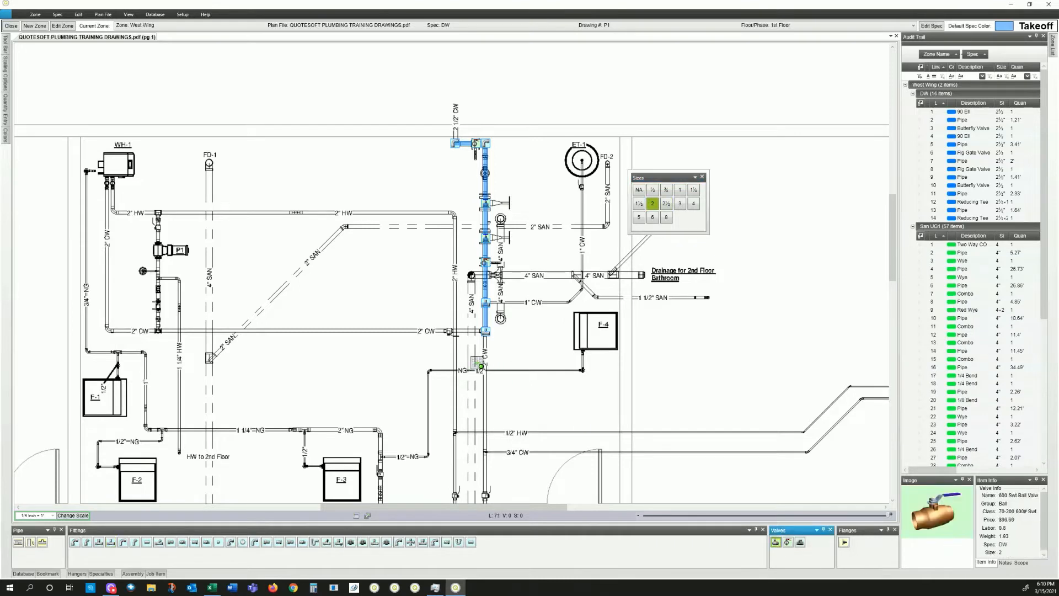
{"action": "left_click", "coordinate": [448, 331]}
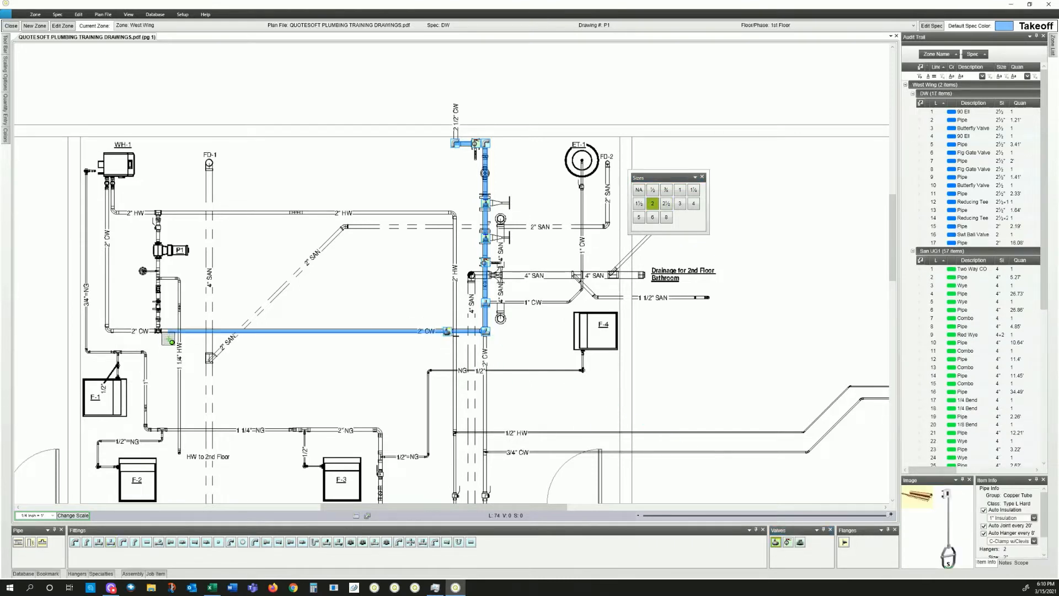
{"action": "left_click", "coordinate": [159, 331]}
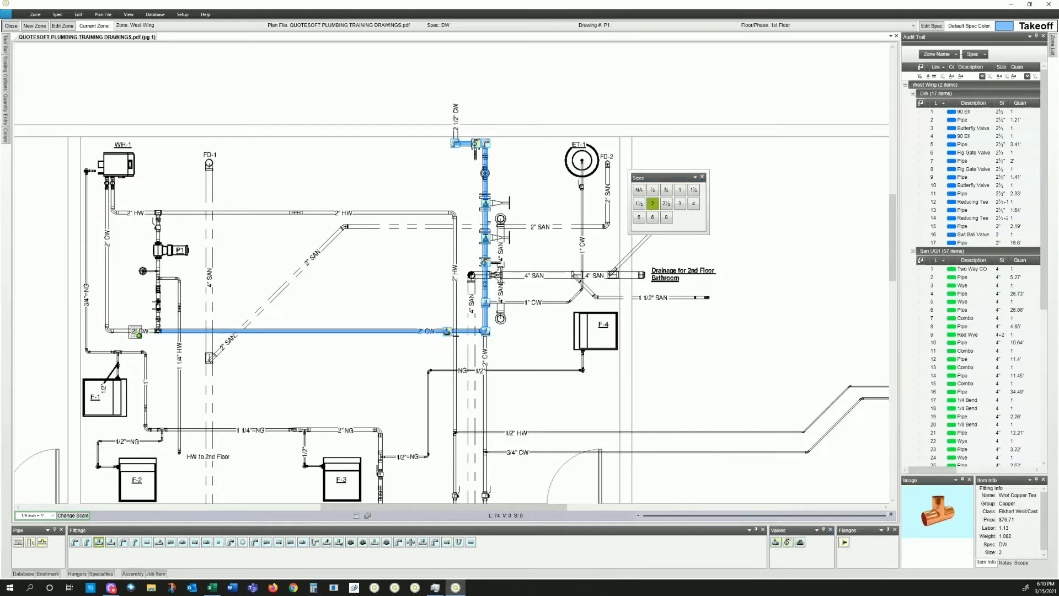
- Finish the 2" CW run up to water heater WH-1 with a 90 ell at the corner and another at the heater
{"action": "left_click", "coordinate": [107, 331]}
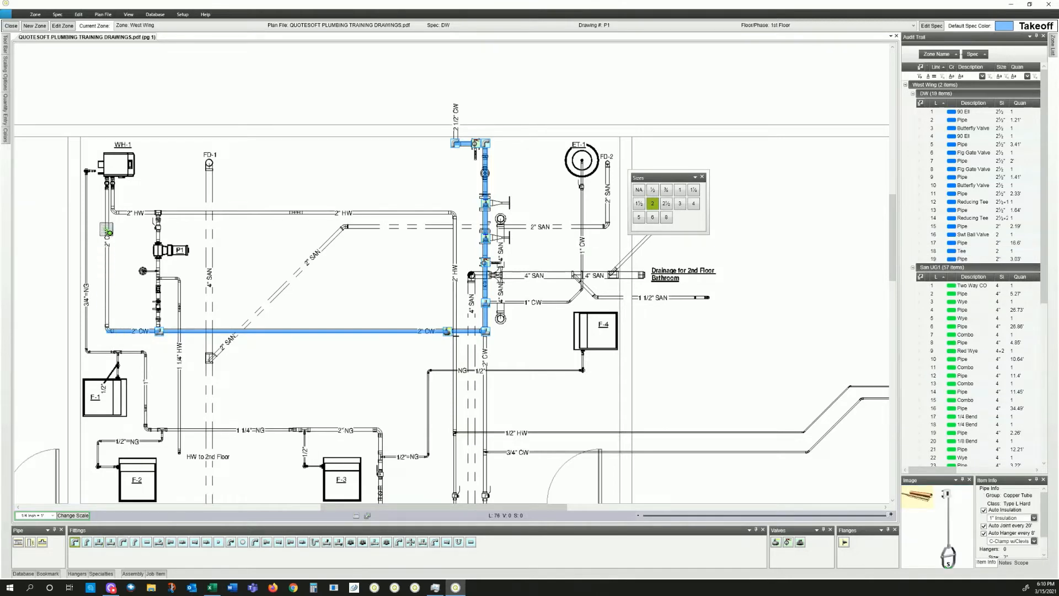
{"action": "left_click", "coordinate": [108, 181]}
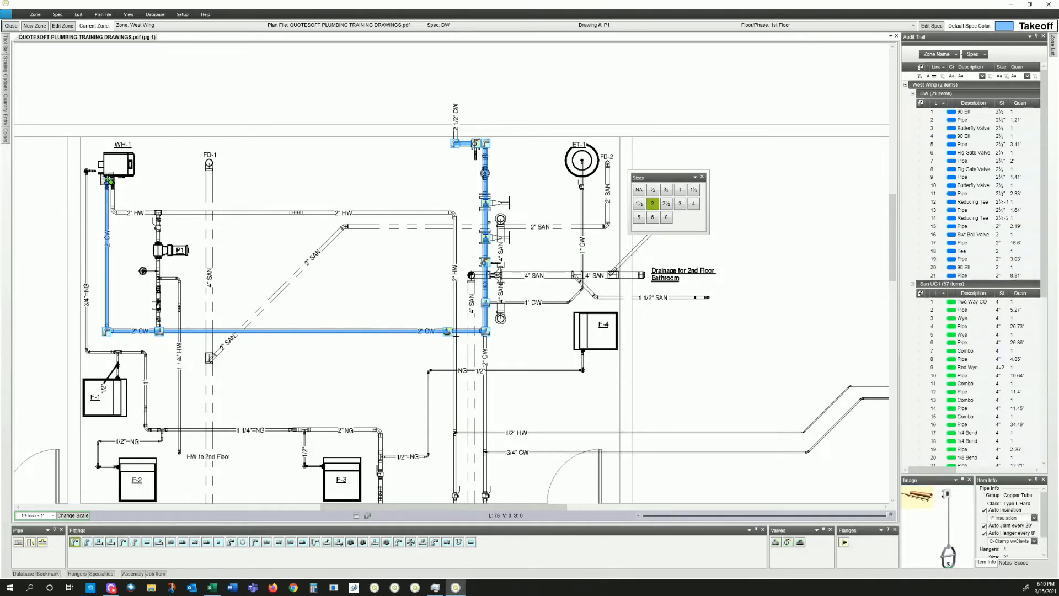
{"action": "left_click", "coordinate": [107, 179]}
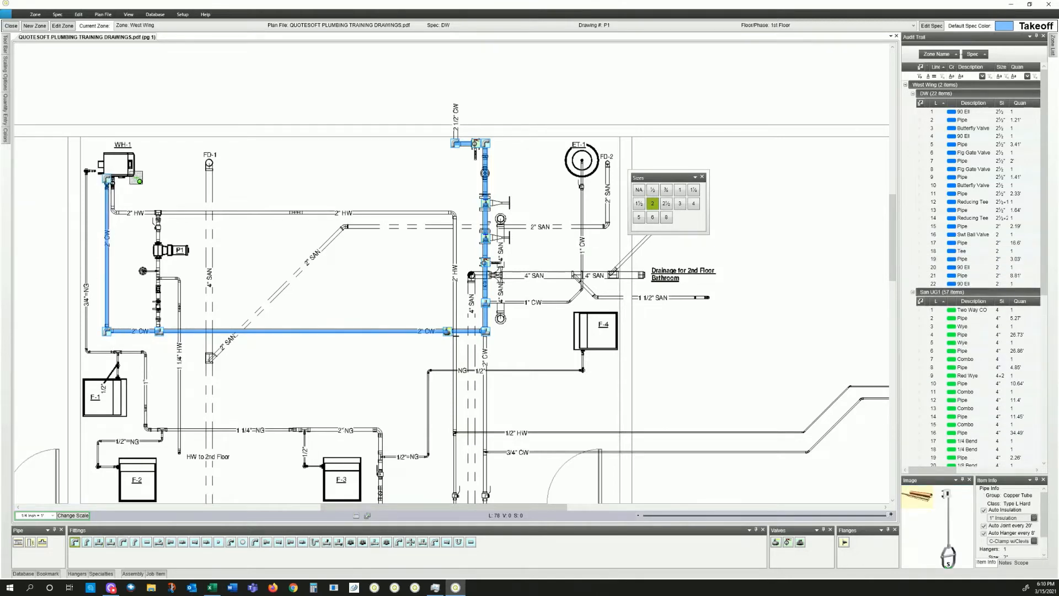
- Place the WH10 2" water heater assembly with recirculation at water heater WH-1
{"action": "left_click", "coordinate": [132, 574]}
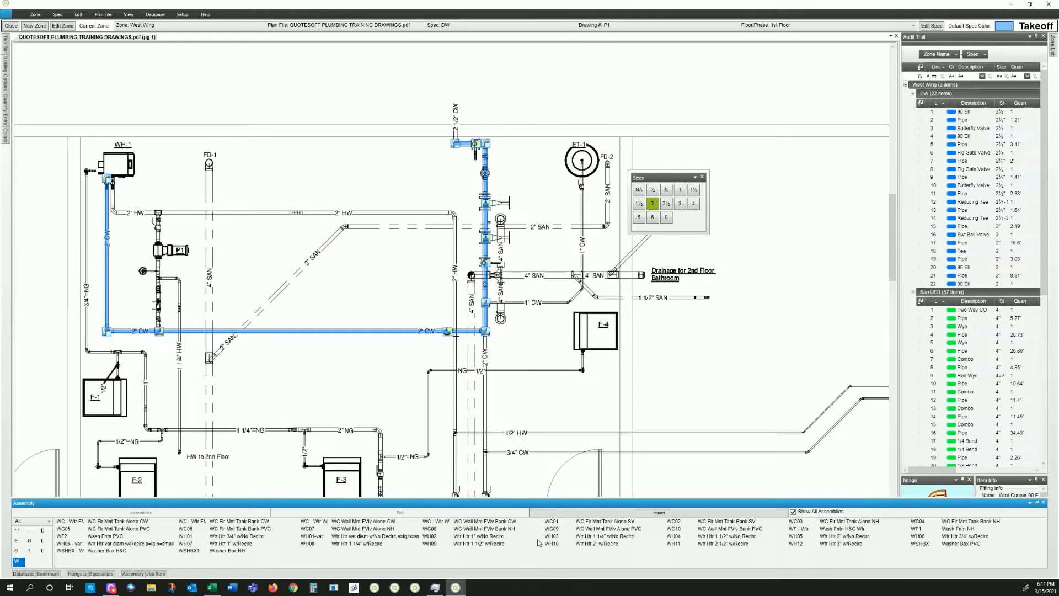
{"action": "left_click", "coordinate": [605, 544]}
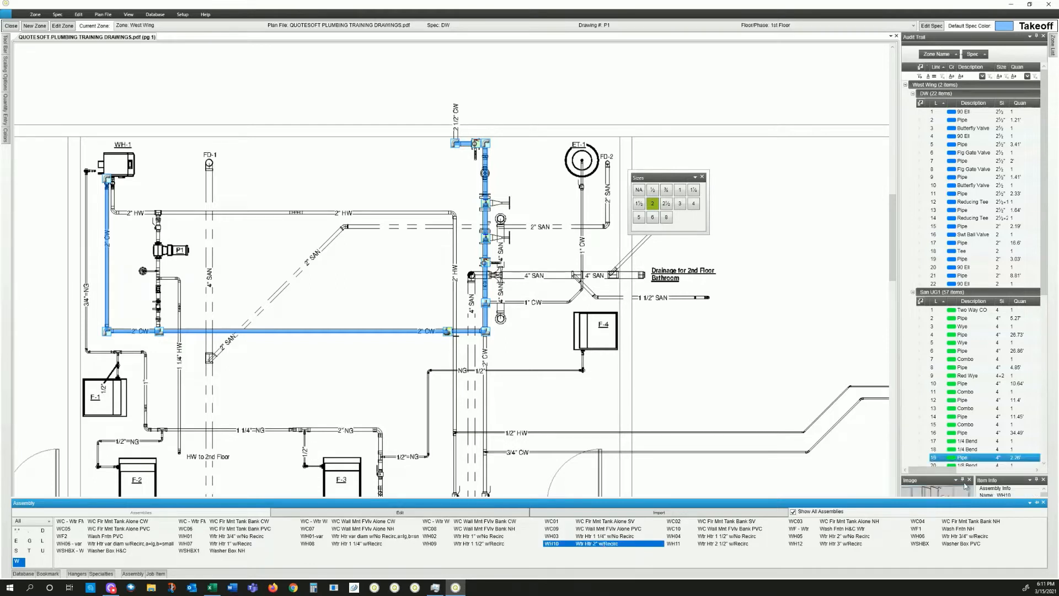
{"action": "left_click", "coordinate": [931, 481]}
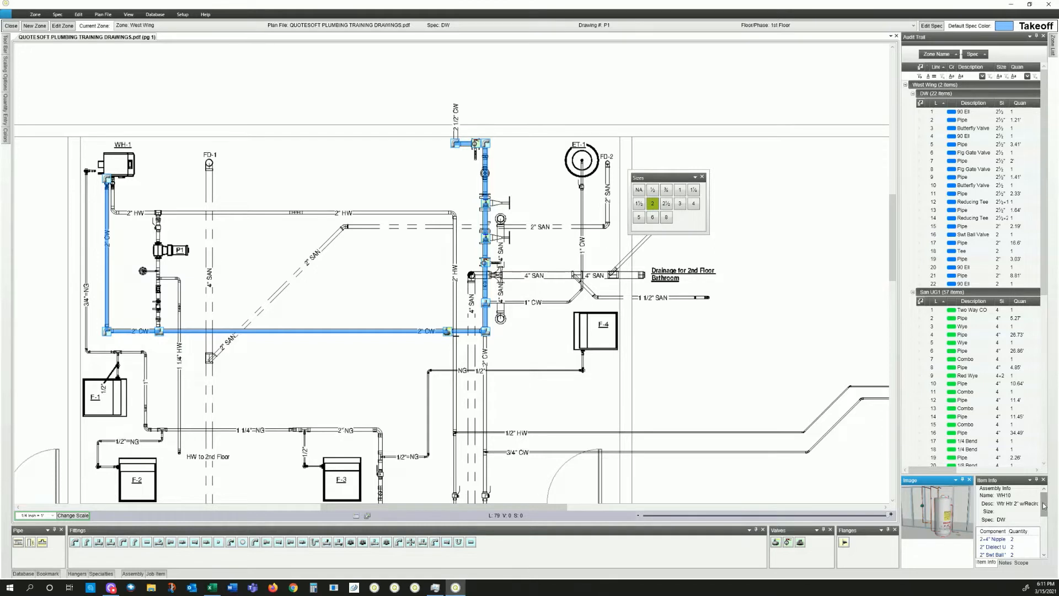
{"action": "left_click", "coordinate": [980, 490]}
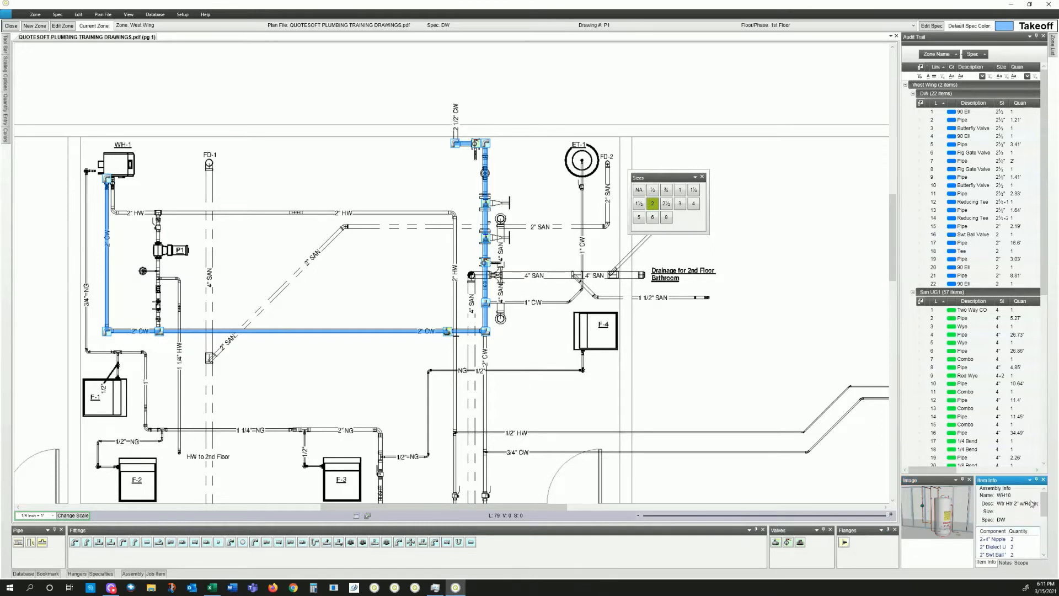
{"action": "mouse_move", "coordinate": [1044, 510]}
{"action": "left_mouse_down"}
{"action": "mouse_move", "coordinate": [1050, 555]}
{"action": "mouse_move", "coordinate": [1044, 497]}
{"action": "left_mouse_up"}
{"action": "left_click", "coordinate": [112, 163]}
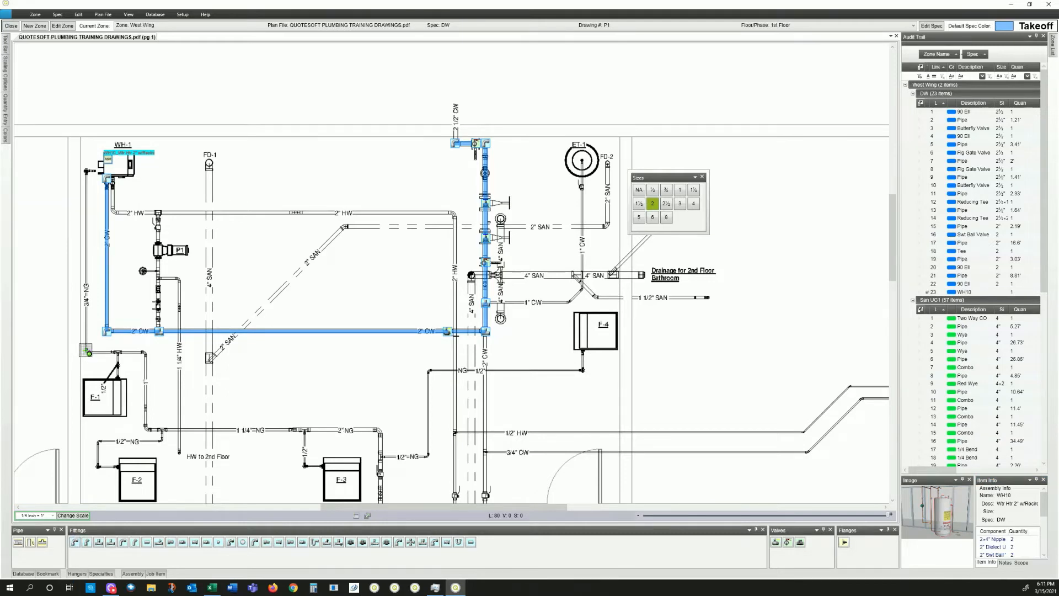
- Run the 2" HW line in red from WH-1 with 90 ells at the heater and both corners toward the 1/2" HW branch
{"action": "left_click", "coordinate": [74, 542]}
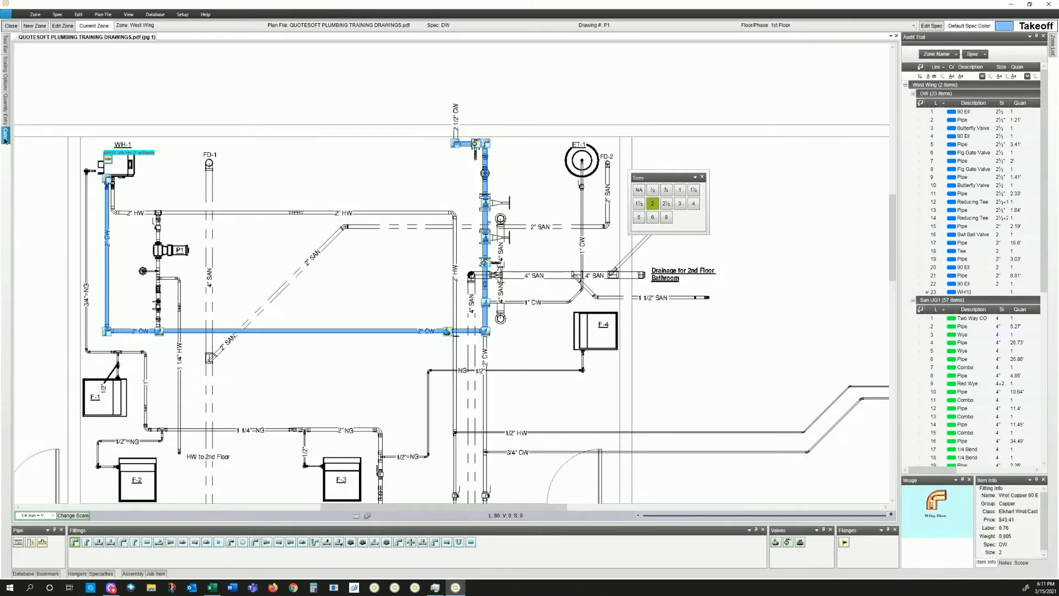
{"action": "left_click", "coordinate": [4, 137]}
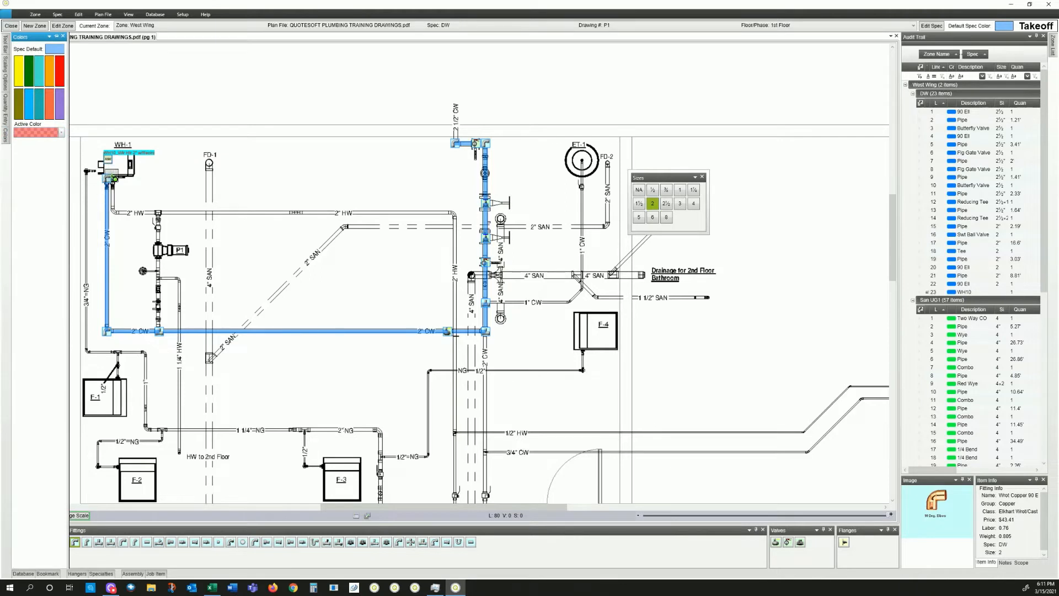
{"action": "left_click", "coordinate": [113, 179]}
{"action": "left_click", "coordinate": [114, 211]}
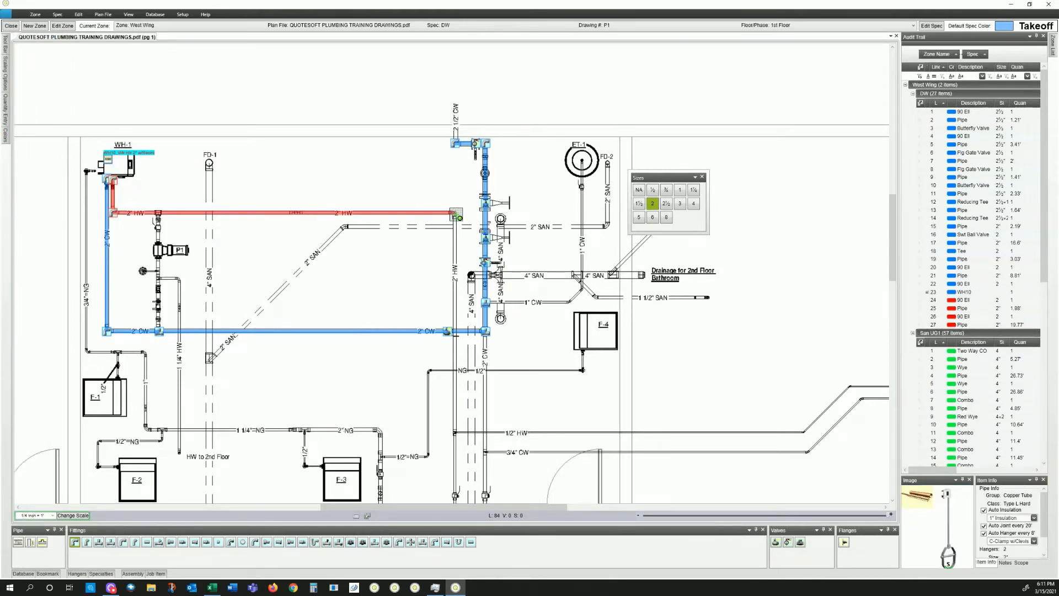
{"action": "left_click", "coordinate": [456, 213]}
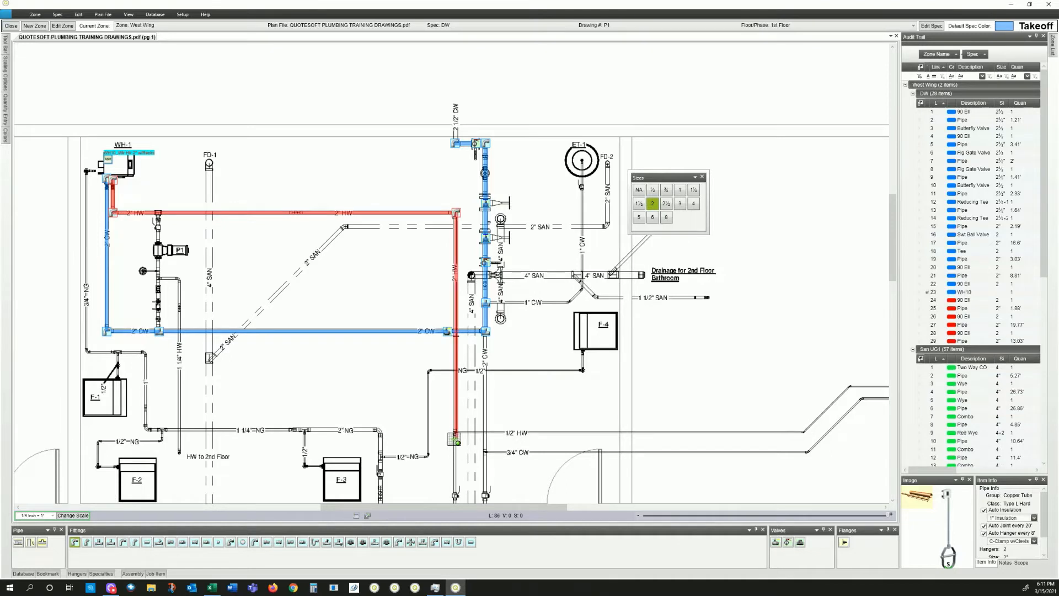
- Place a 2×¾ reducing tee on the 2" HW line at the 1/2" HW branch
{"action": "key", "text": "r"}
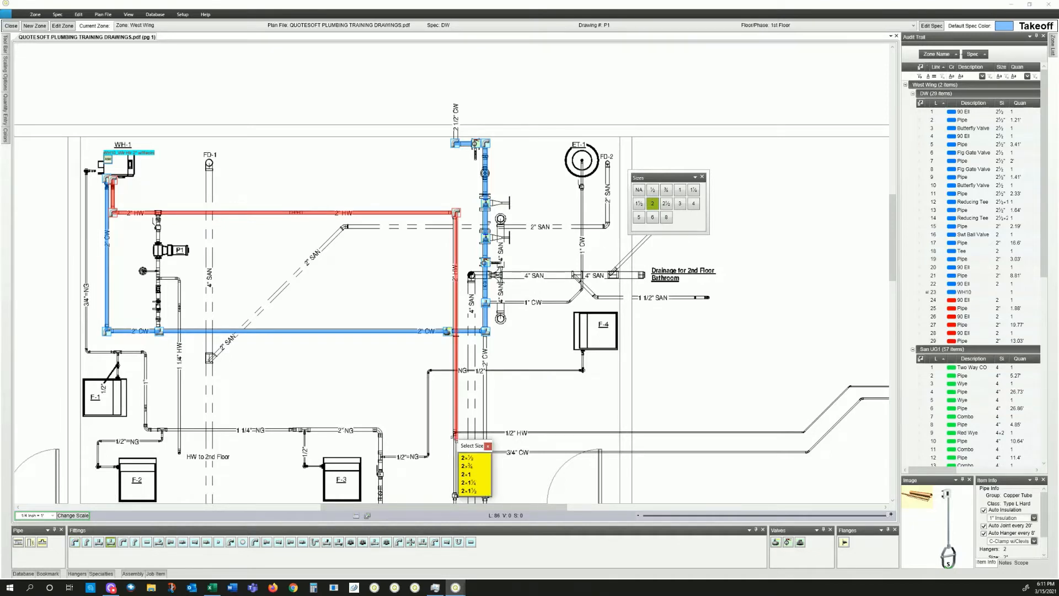
{"action": "left_click", "coordinate": [469, 466]}
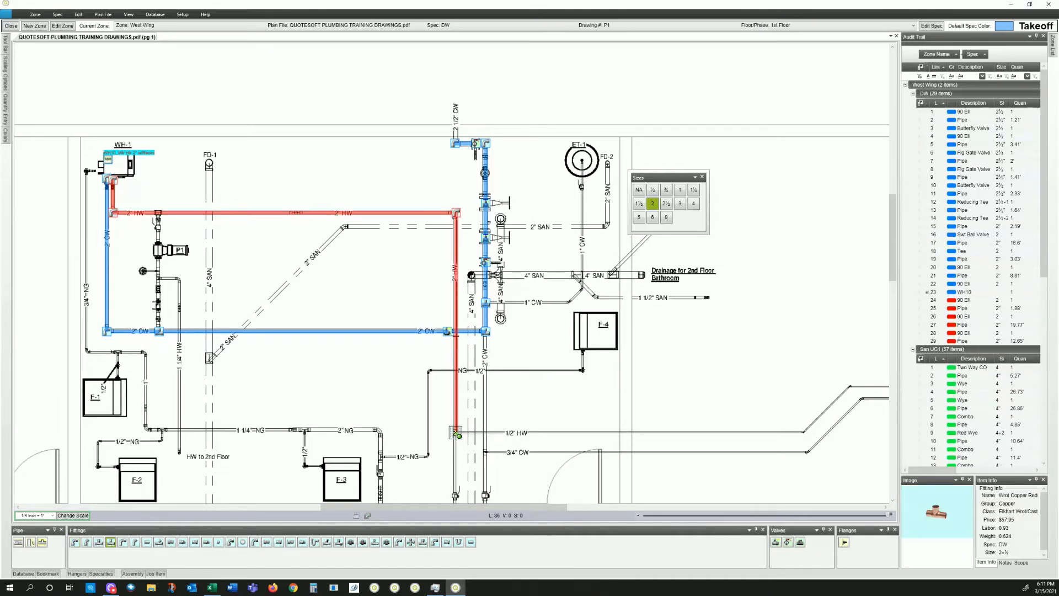
{"action": "left_click", "coordinate": [456, 432]}
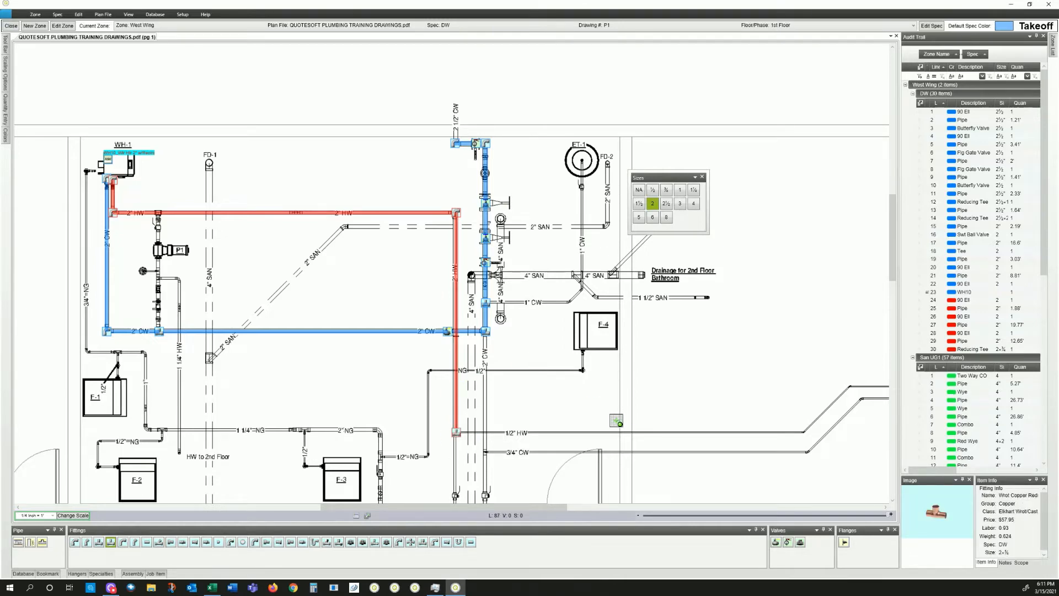
- Review the West Wing takeoff items listed by spec in the audit trail
{"action": "scroll", "coordinate": [582, 397], "scroll_direction": "down", "scroll_amount": 4}
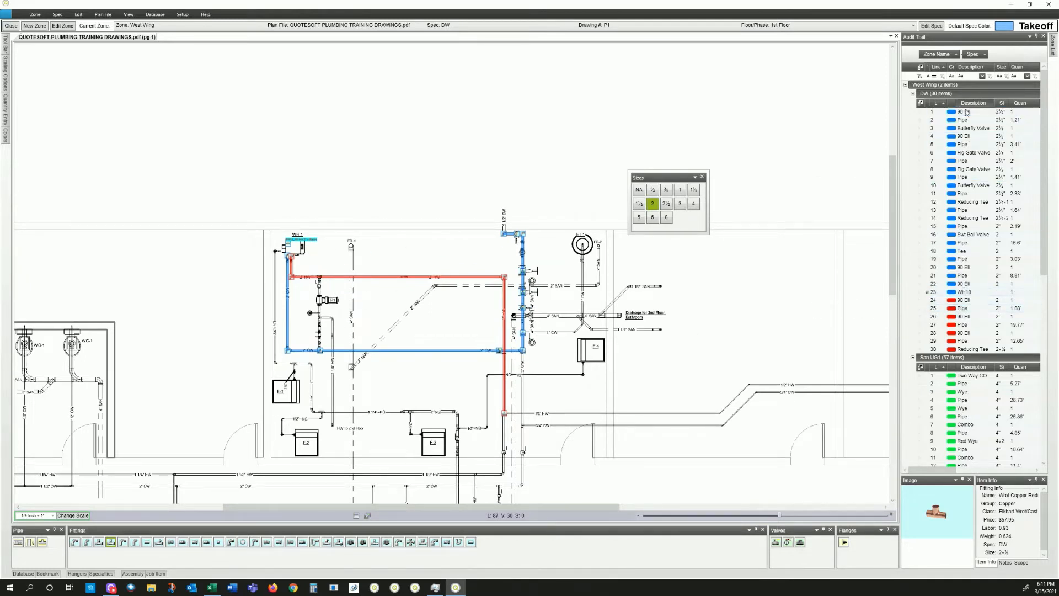
{"action": "left_click", "coordinate": [963, 251]}
{"action": "left_click", "coordinate": [978, 350]}
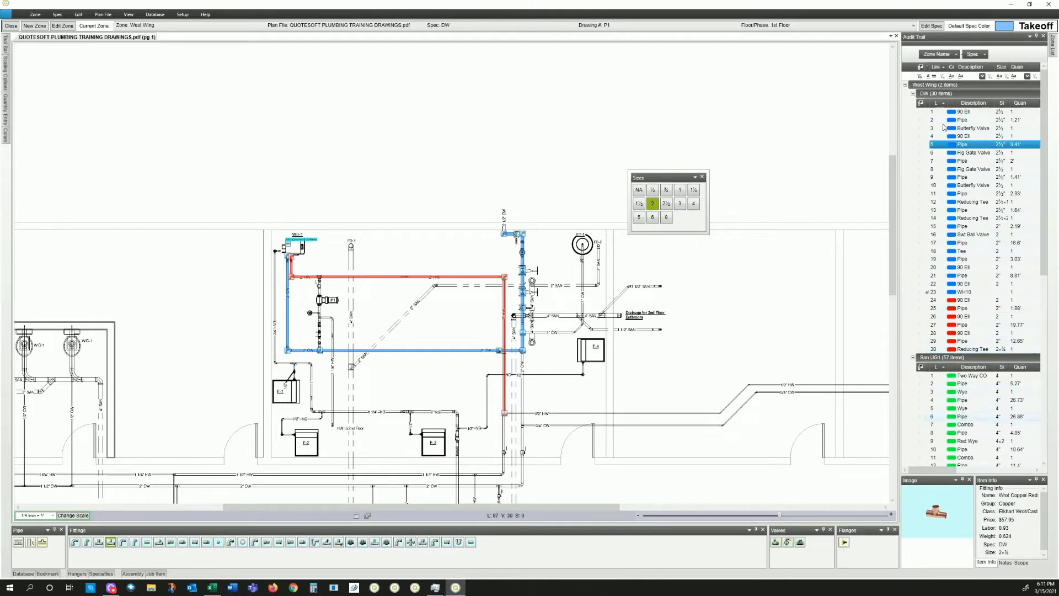
{"action": "left_click", "coordinate": [906, 86]}
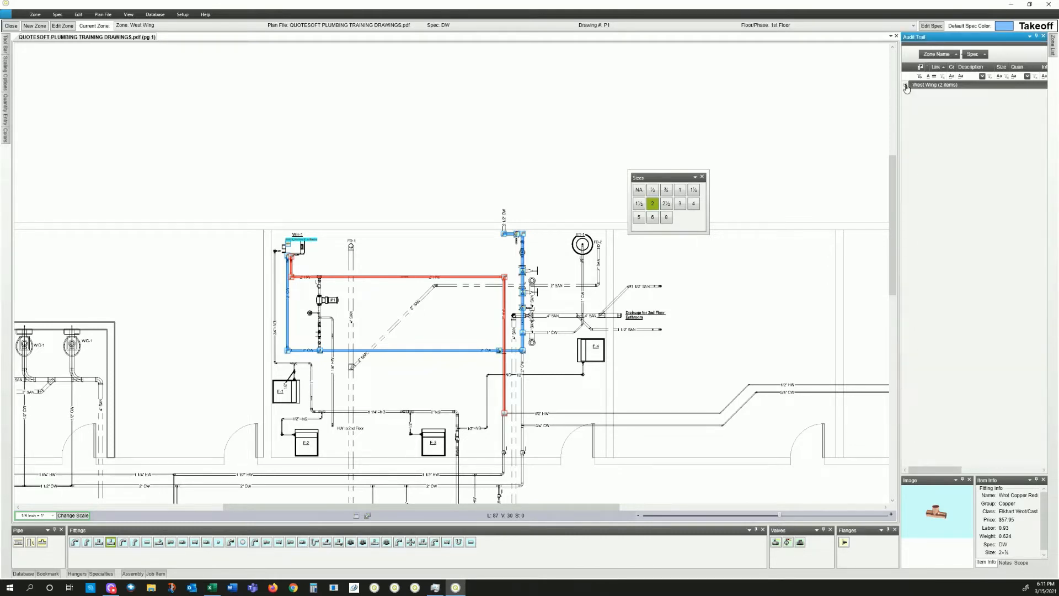
{"action": "left_click", "coordinate": [905, 85]}
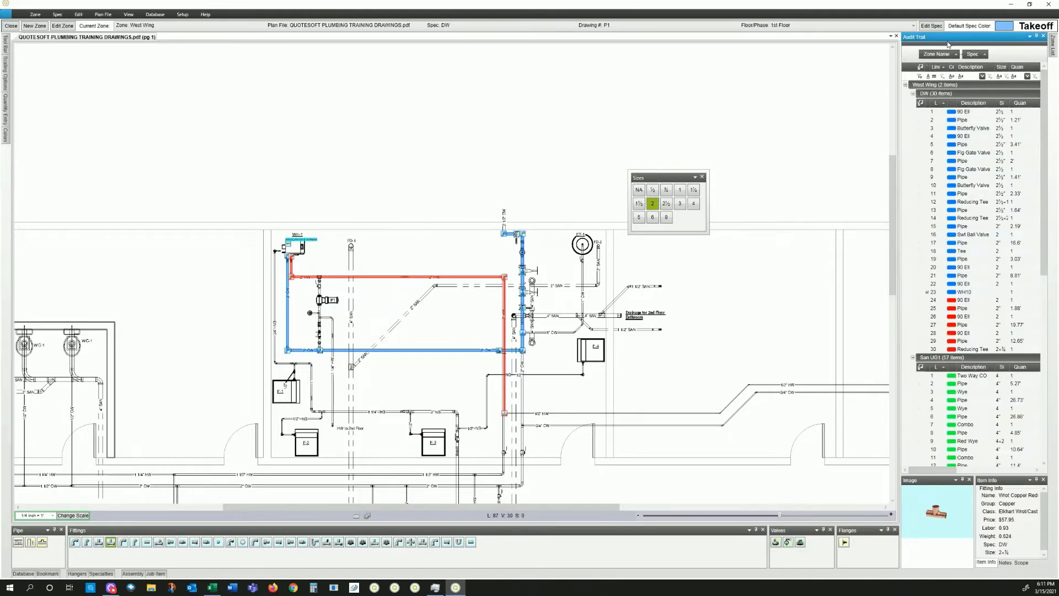
{"action": "scroll", "coordinate": [944, 60], "scroll_direction": "down", "scroll_amount": 1}
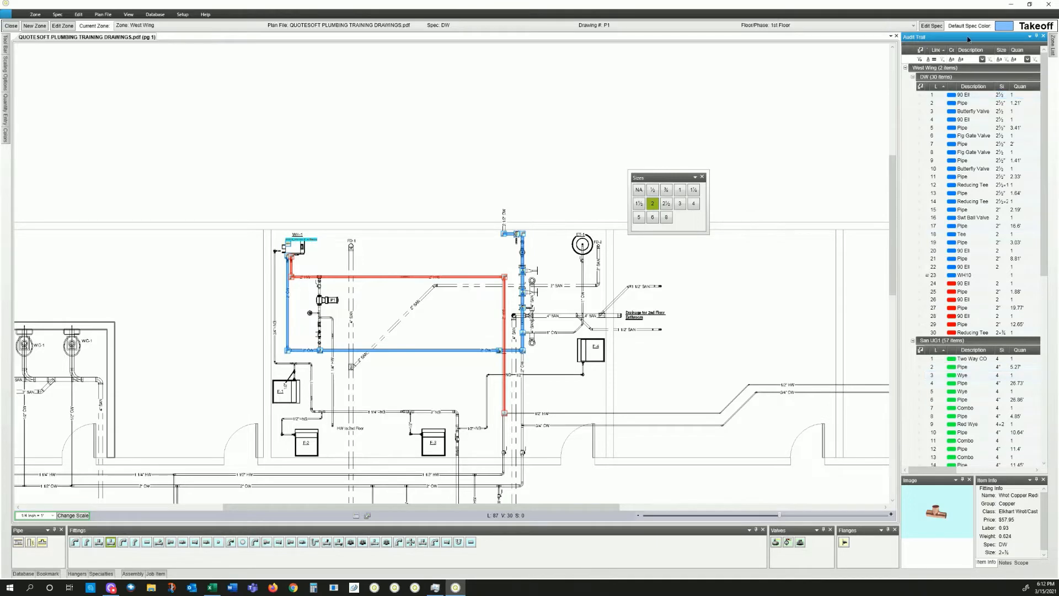
- Float the audit trail with a wider Color column and filter it to the red hot water items
{"action": "left_click_drag", "start_coordinate": [968, 38], "coordinate": [395, 53]}
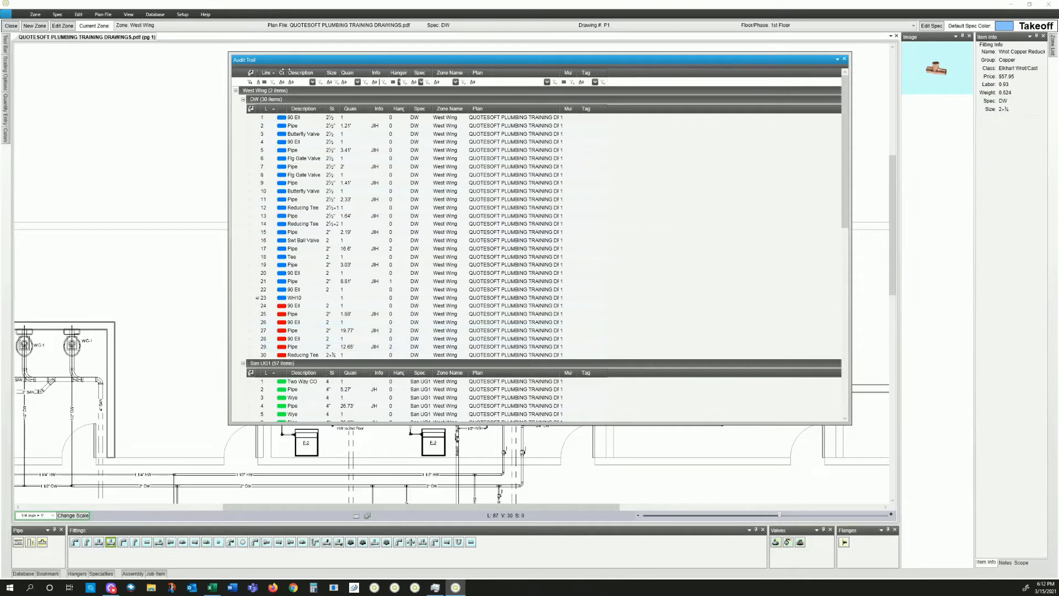
{"action": "left_click_drag", "start_coordinate": [285, 72], "coordinate": [297, 73]}
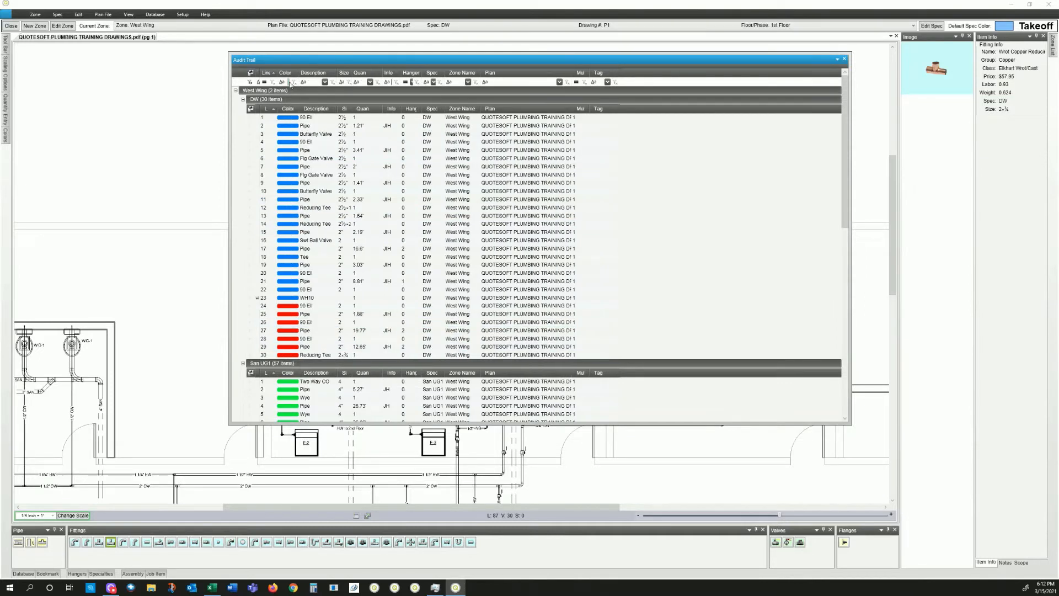
{"action": "left_click", "coordinate": [287, 82]}
{"action": "left_click", "coordinate": [257, 112]}
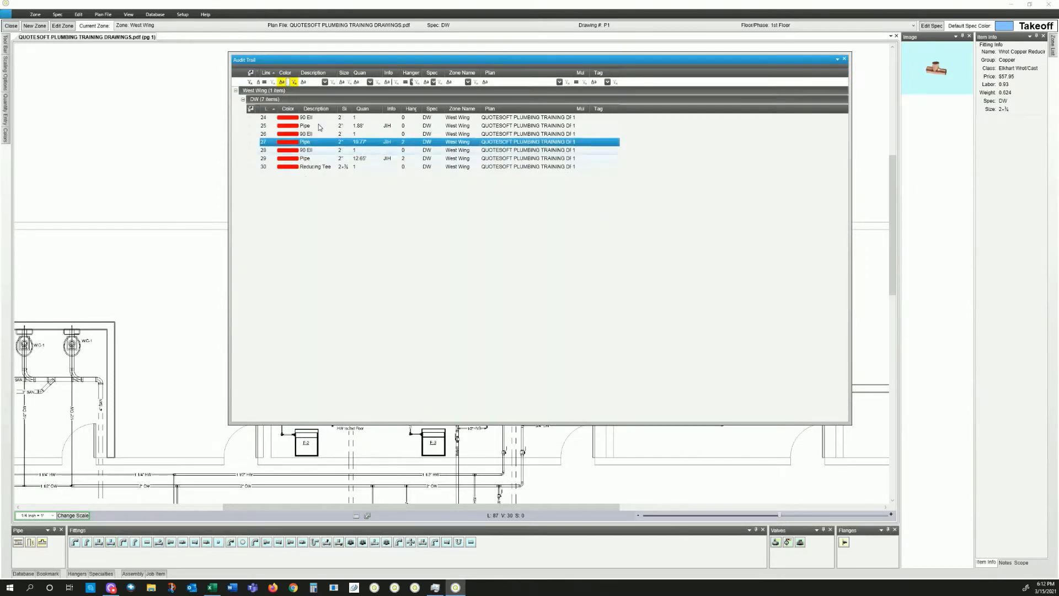
- Select all the red items and view their bulk-editing options in the Global Editor without applying changes
{"action": "mouse_move", "coordinate": [329, 61]}
{"action": "left_mouse_down"}
{"action": "mouse_move", "coordinate": [434, 210]}
{"action": "mouse_move", "coordinate": [548, 280]}
{"action": "mouse_move", "coordinate": [628, 395]}
{"action": "mouse_move", "coordinate": [518, 272]}
{"action": "mouse_move", "coordinate": [302, 83]}
{"action": "left_mouse_up"}
{"action": "left_click", "coordinate": [285, 144]}
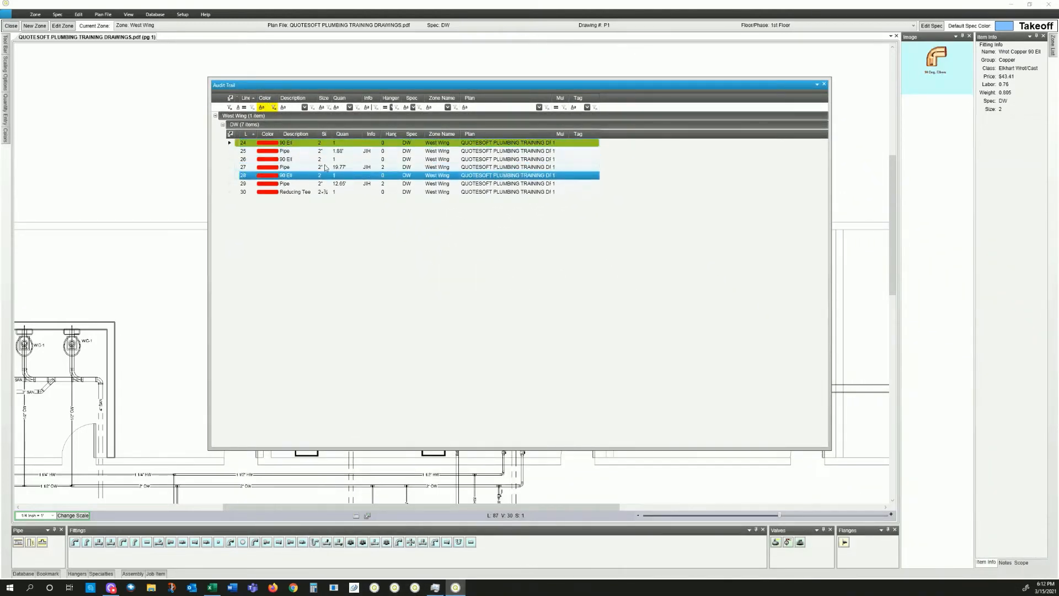
{"action": "key", "text": "ctrl+a"}
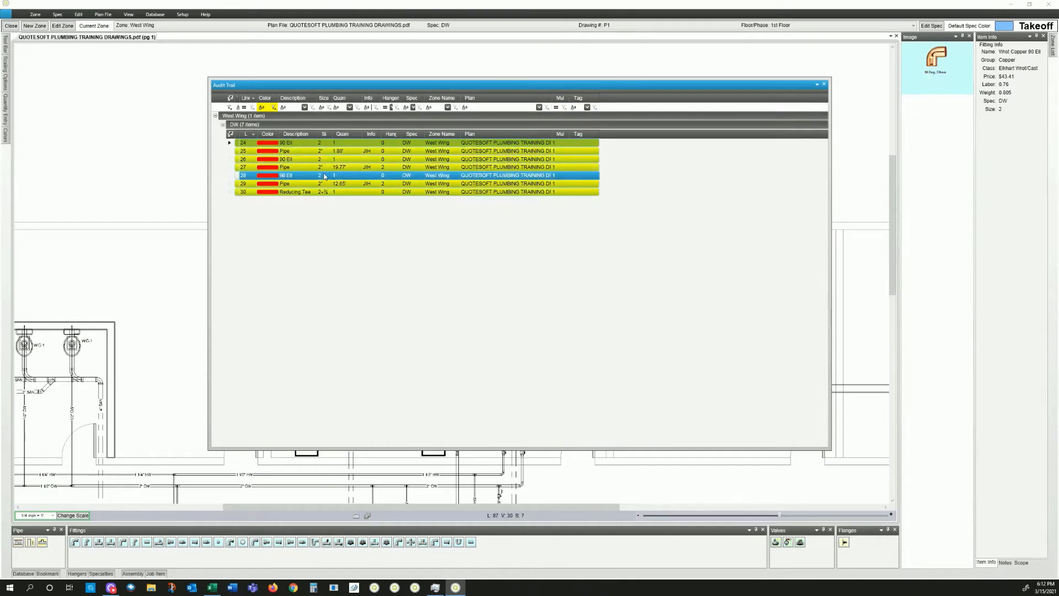
{"action": "right_click", "coordinate": [230, 174]}
{"action": "left_click", "coordinate": [270, 213]}
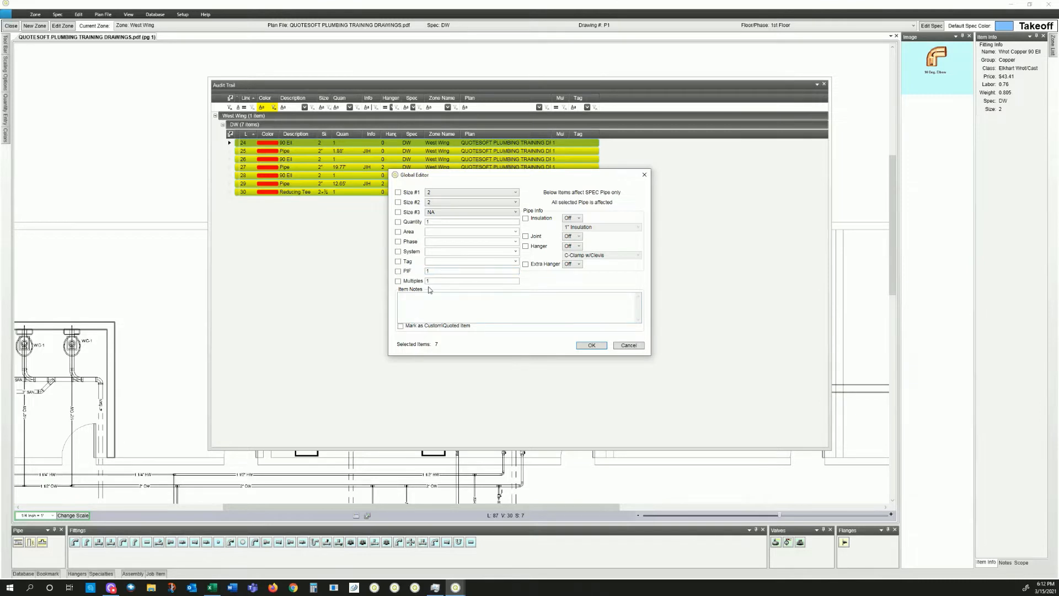
{"action": "left_click", "coordinate": [628, 346]}
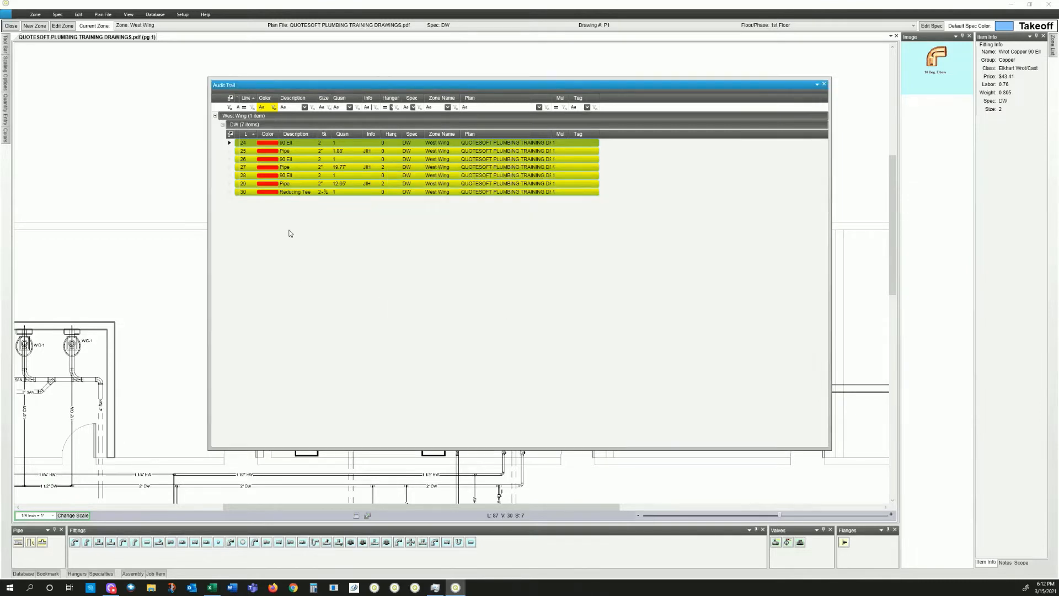
- Clear the color filter, then filter the audit trail to all items whose size matches 2½
{"action": "left_click", "coordinate": [274, 108]}
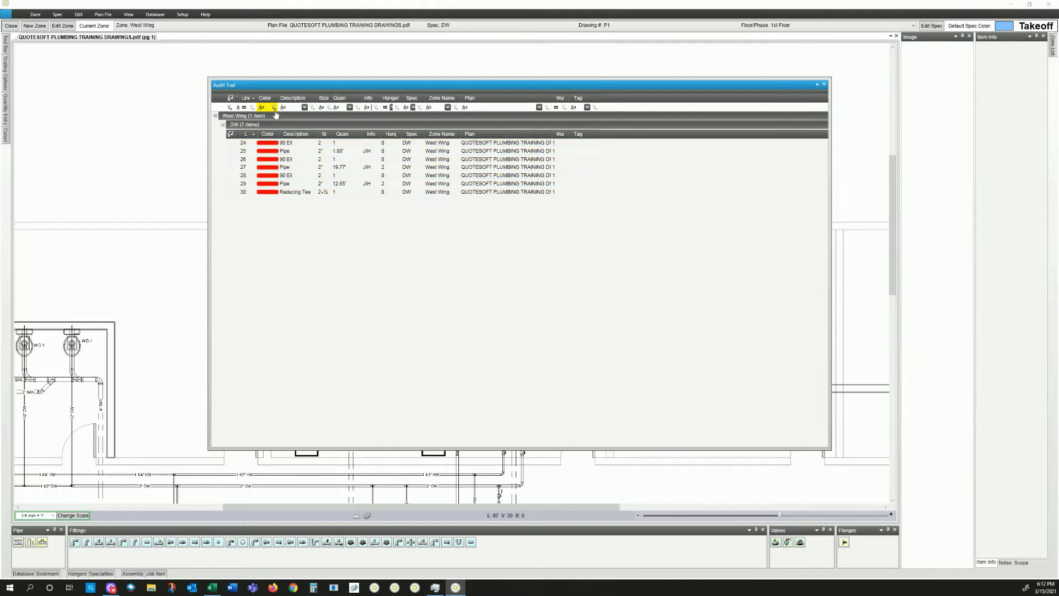
{"action": "left_click", "coordinate": [274, 110]}
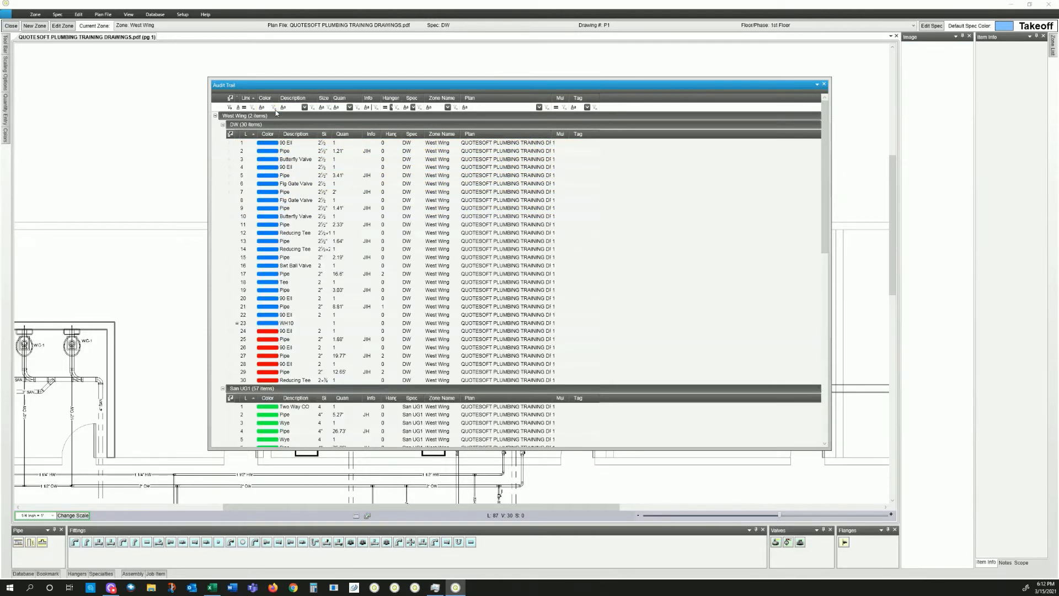
{"action": "left_click", "coordinate": [324, 108]}
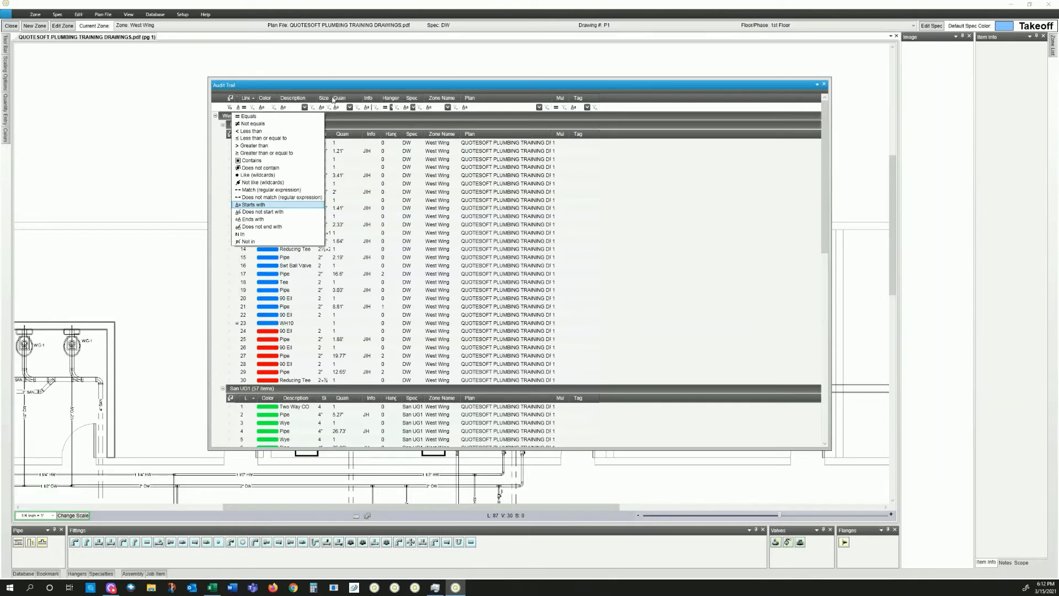
{"action": "left_click", "coordinate": [330, 97]}
{"action": "left_click_drag", "start_coordinate": [332, 98], "coordinate": [338, 99]}
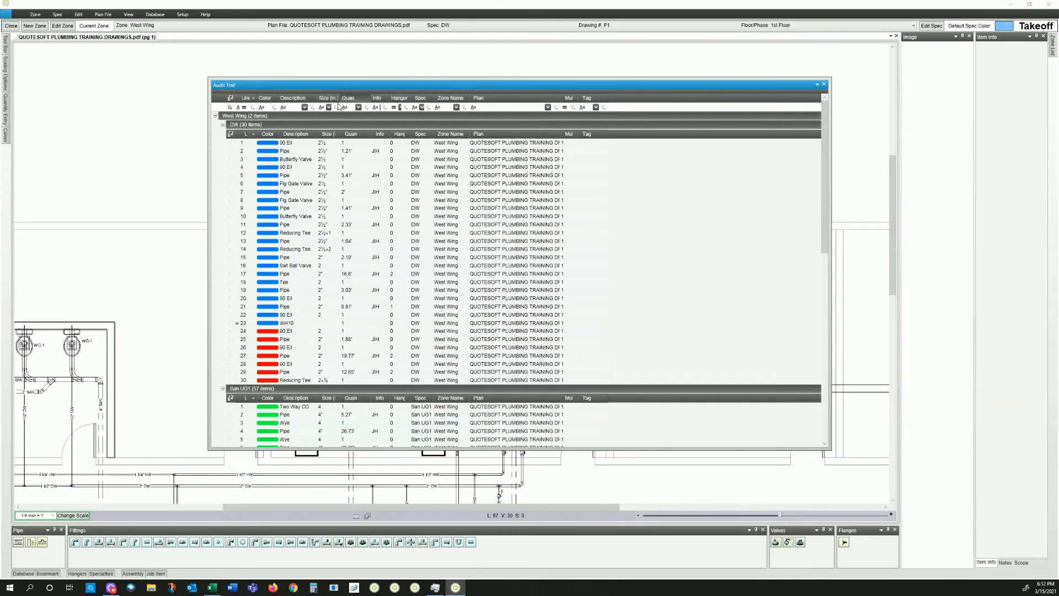
{"action": "left_click", "coordinate": [328, 107]}
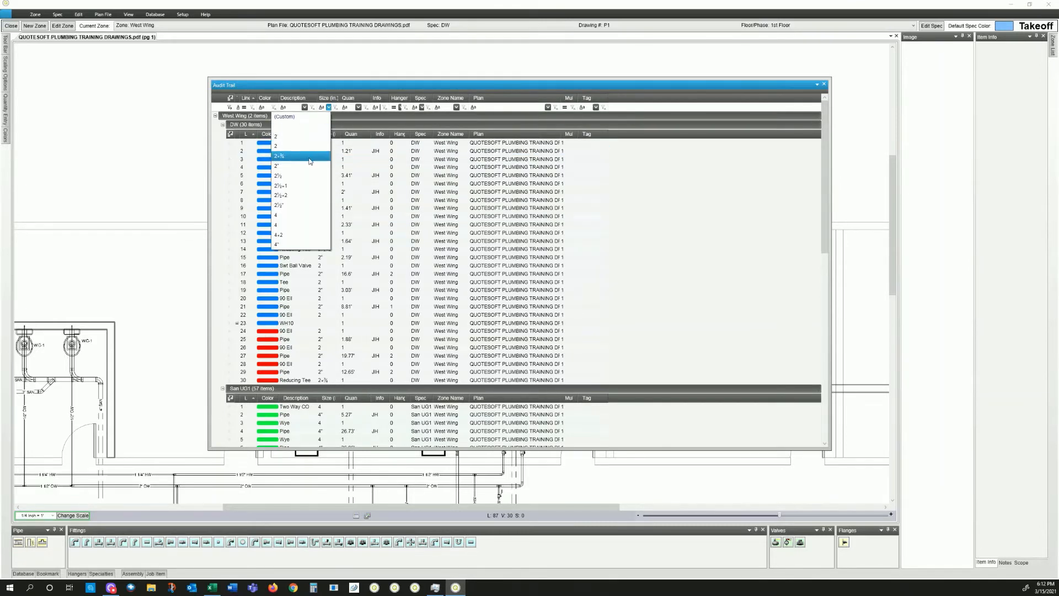
{"action": "left_click", "coordinate": [308, 177]}
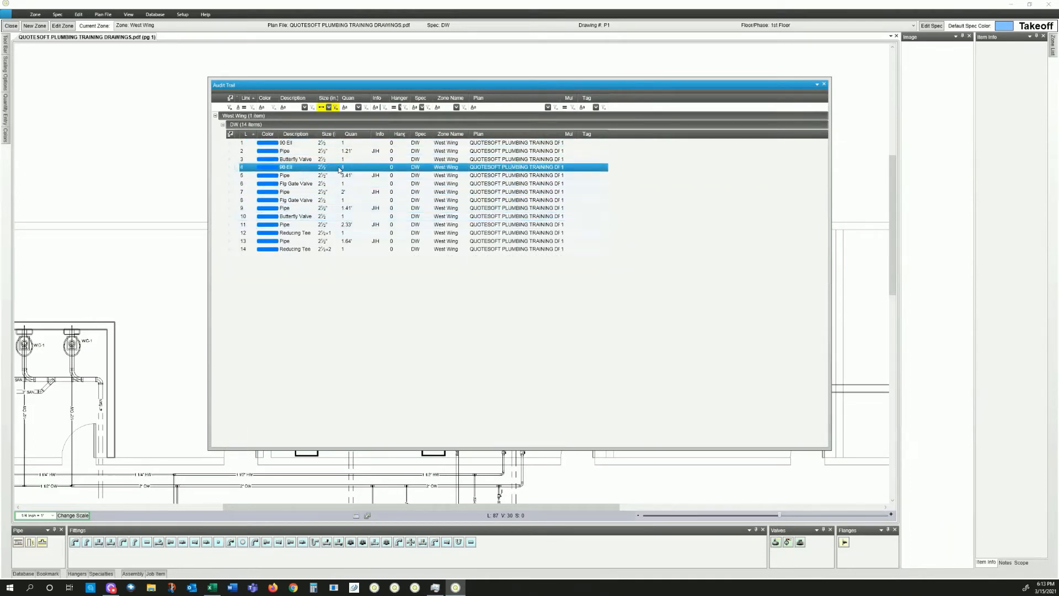
- Change Size #1 of all the filtered 2½ items to 3 in the Global Editor, then dock the audit trail again
{"action": "left_click", "coordinate": [309, 176]}
{"action": "key", "text": "ctrl+a"}
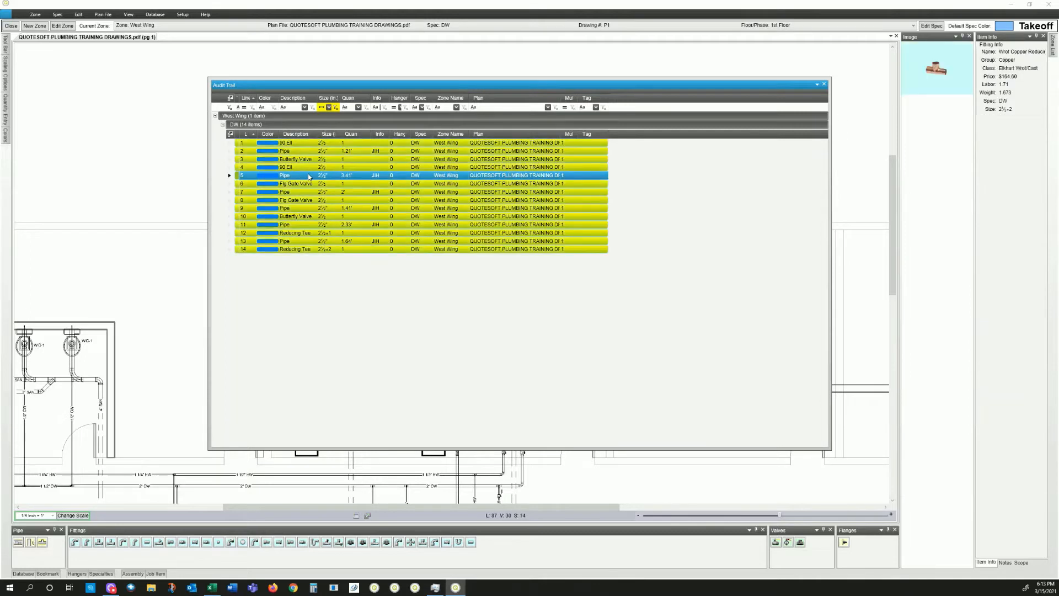
{"action": "right_click", "coordinate": [309, 176]}
{"action": "left_click", "coordinate": [280, 205]}
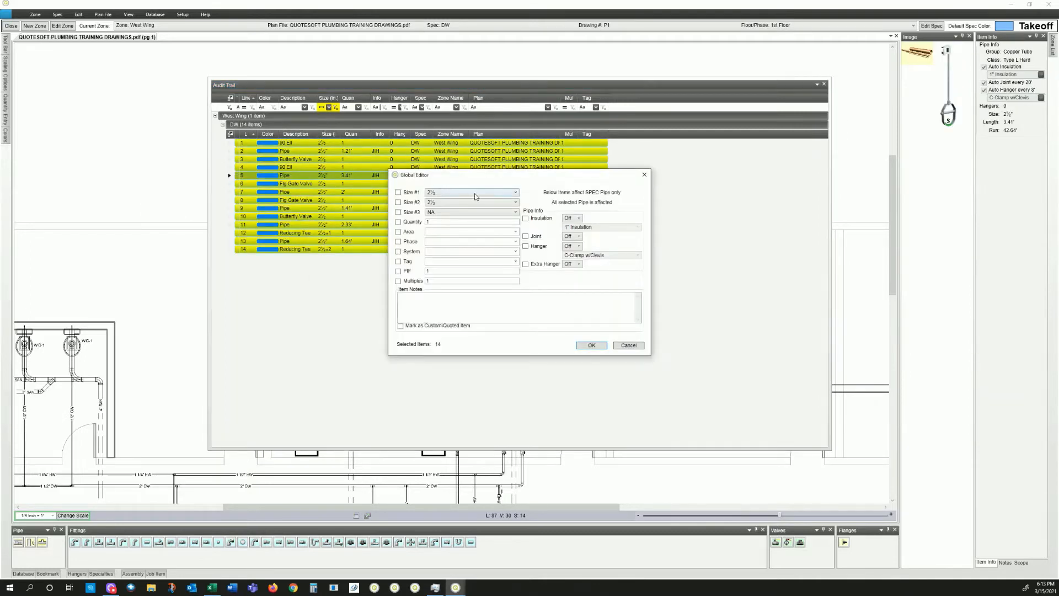
{"action": "left_click", "coordinate": [475, 192]}
{"action": "left_click", "coordinate": [446, 253]}
{"action": "left_click", "coordinate": [592, 346]}
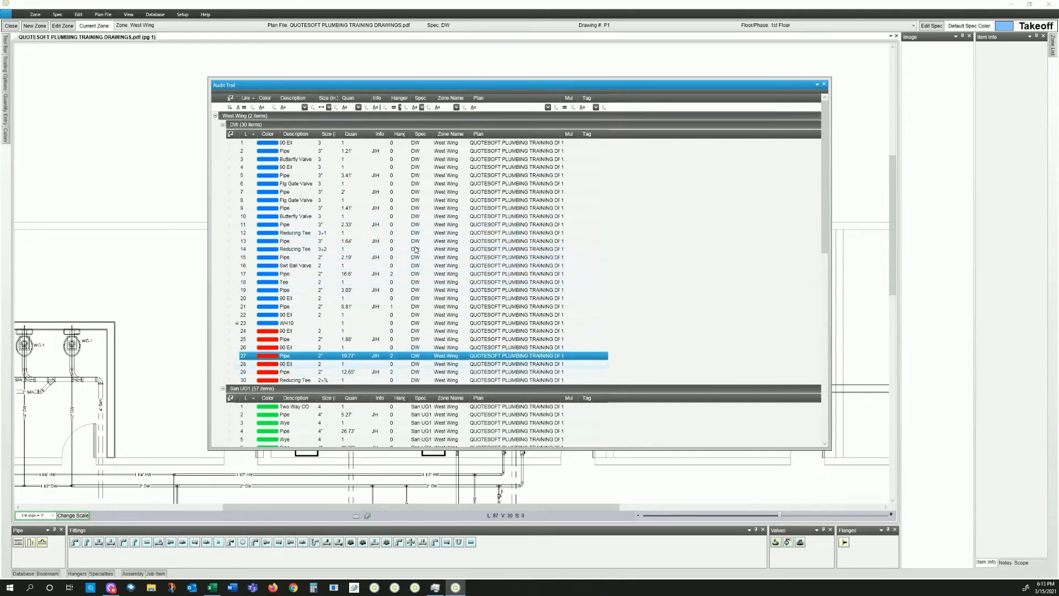
{"action": "double_click", "coordinate": [469, 83]}
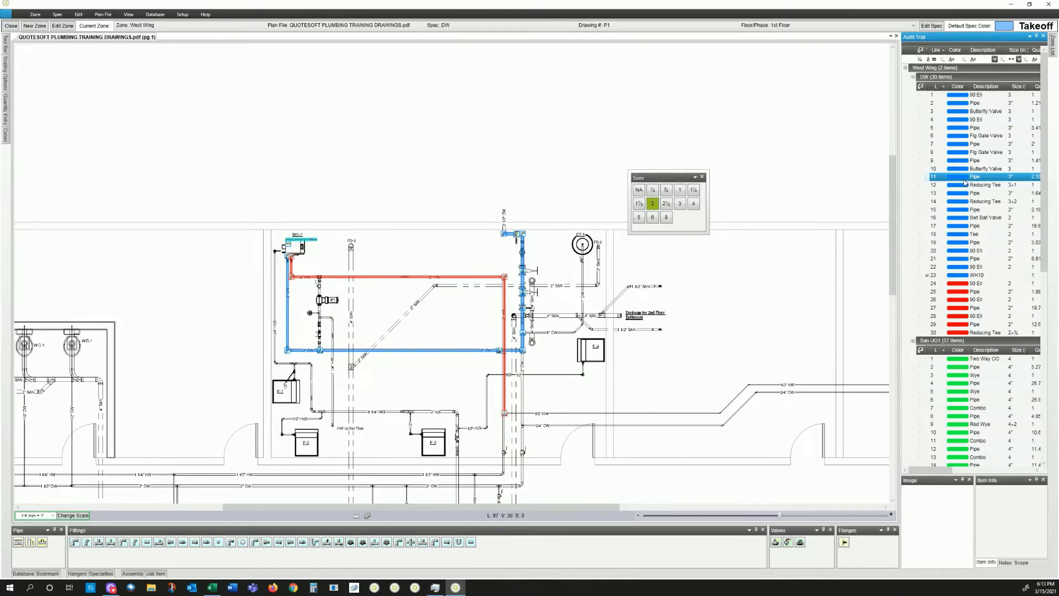
- Start a new zone and import the CHW4 Copper-2"/Weld-above, CHW spec from Heating & Cooling Template.JOB in Templates.asy
{"action": "left_click", "coordinate": [36, 27]}
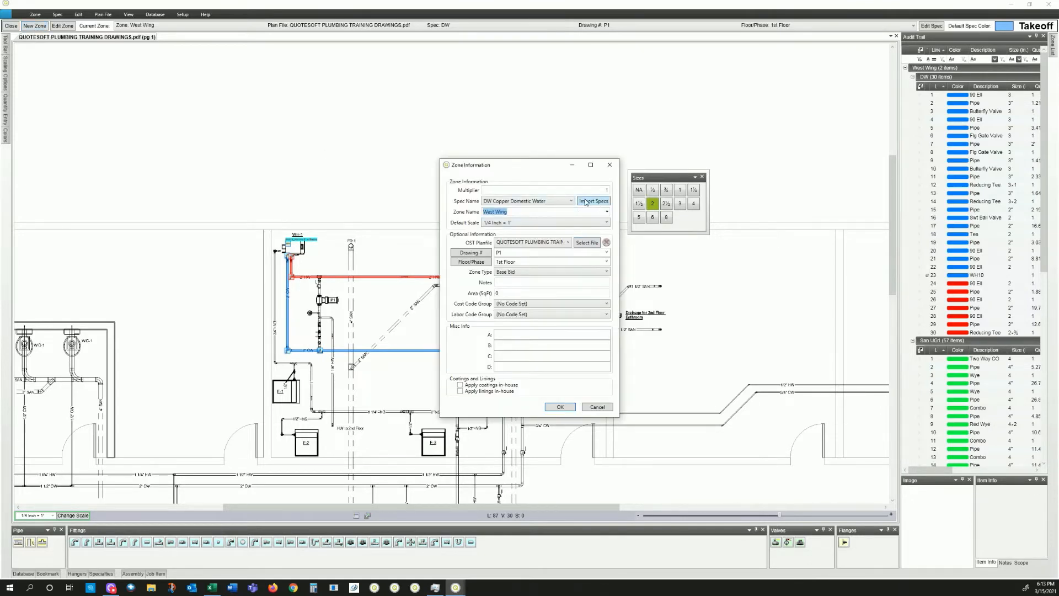
{"action": "left_click", "coordinate": [571, 201]}
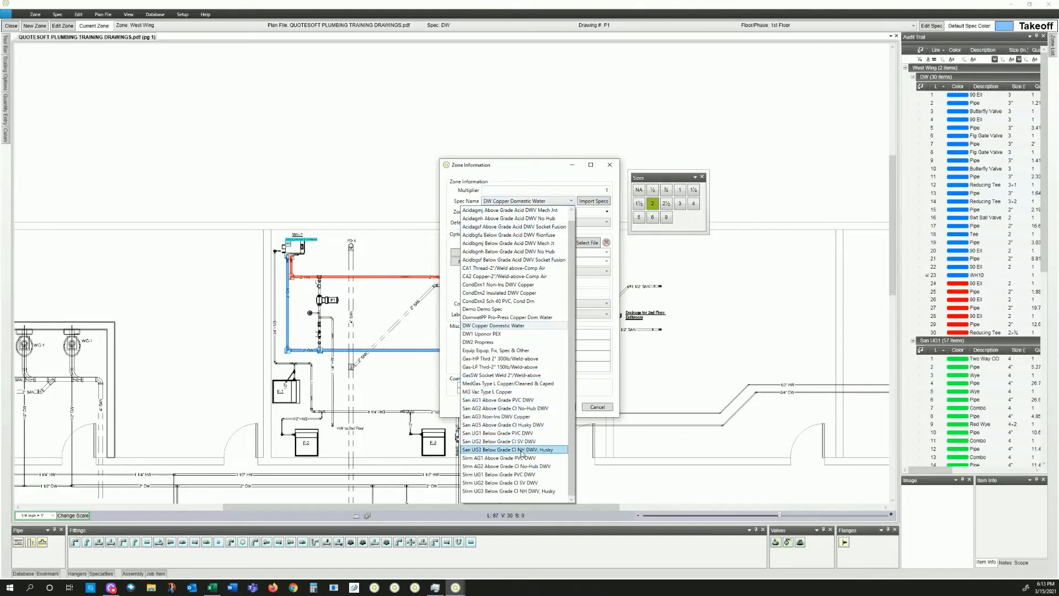
{"action": "scroll", "coordinate": [522, 450], "scroll_direction": "up", "scroll_amount": 1}
{"action": "left_click", "coordinate": [549, 171]}
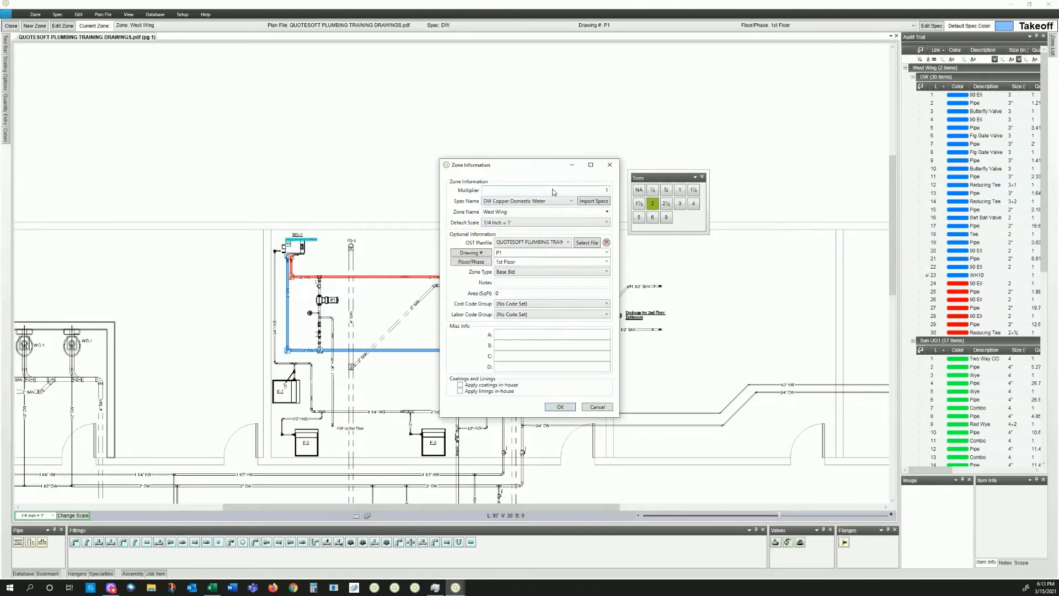
{"action": "left_click", "coordinate": [593, 202]}
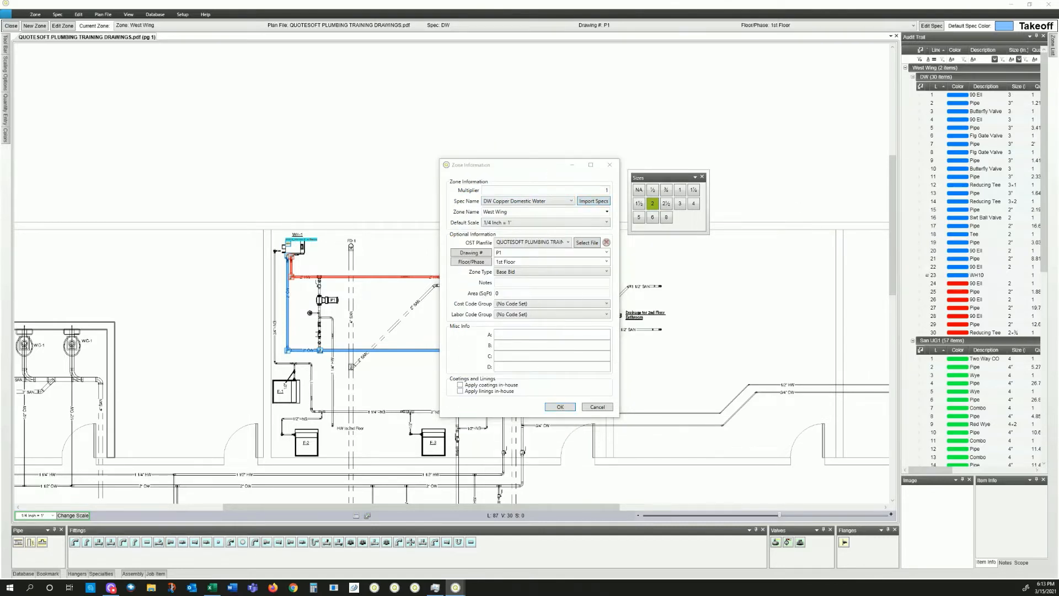
{"action": "left_click_drag", "start_coordinate": [818, 178], "coordinate": [327, 107]}
{"action": "left_click", "coordinate": [243, 148]}
{"action": "left_click", "coordinate": [378, 145]}
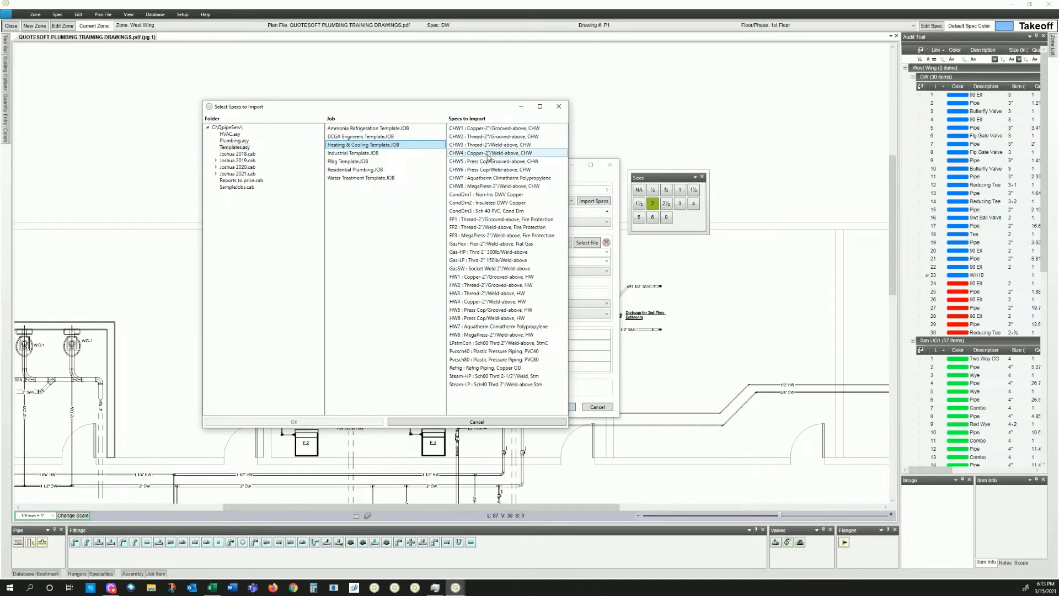
{"action": "left_click", "coordinate": [488, 155]}
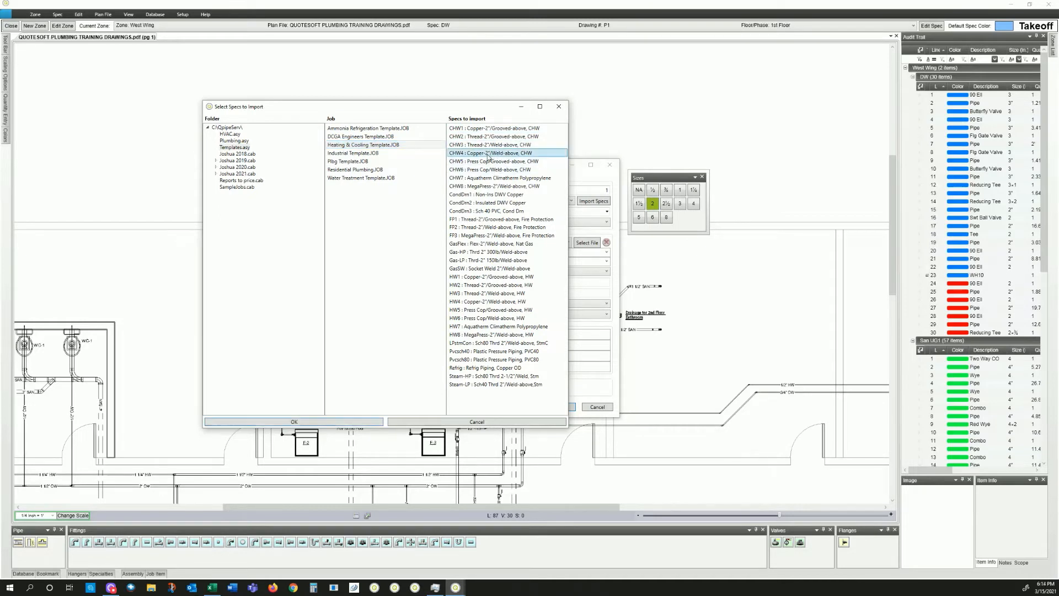
{"action": "left_click", "coordinate": [293, 421]}
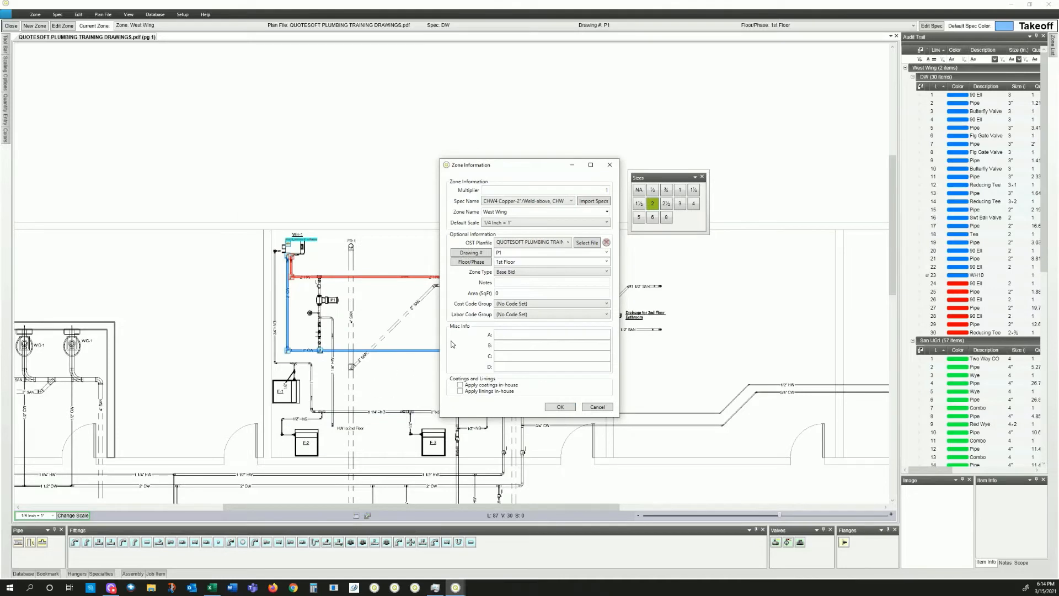
- Assign OST_PIPE-1.jpg from the Demo Drawings Pipe folder as the zone's plan file and set the drawing number to M1
{"action": "double_click", "coordinate": [517, 211]}
{"action": "left_click", "coordinate": [585, 243]}
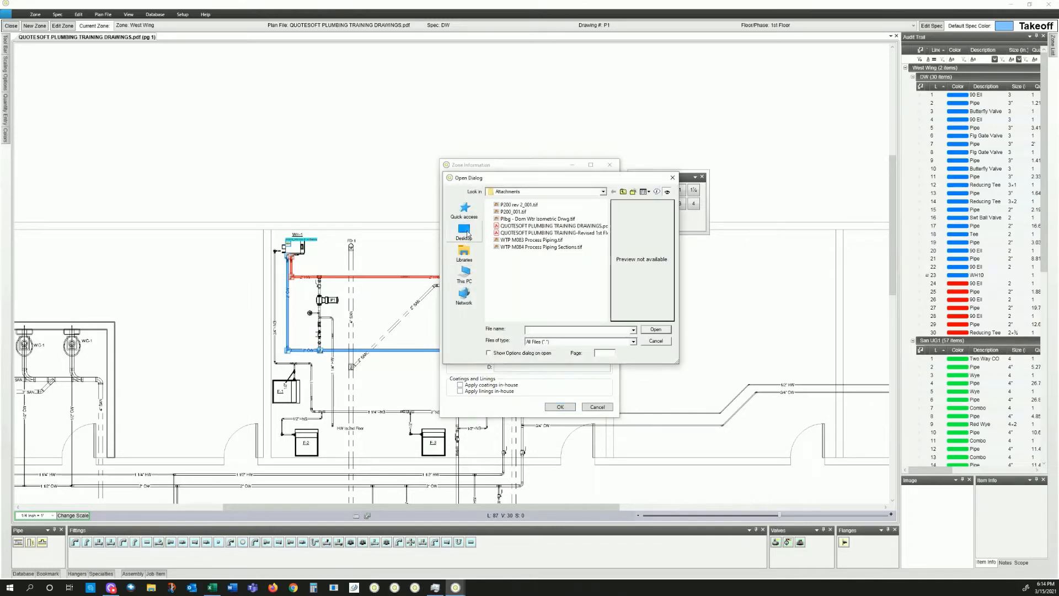
{"action": "left_click", "coordinate": [464, 253]}
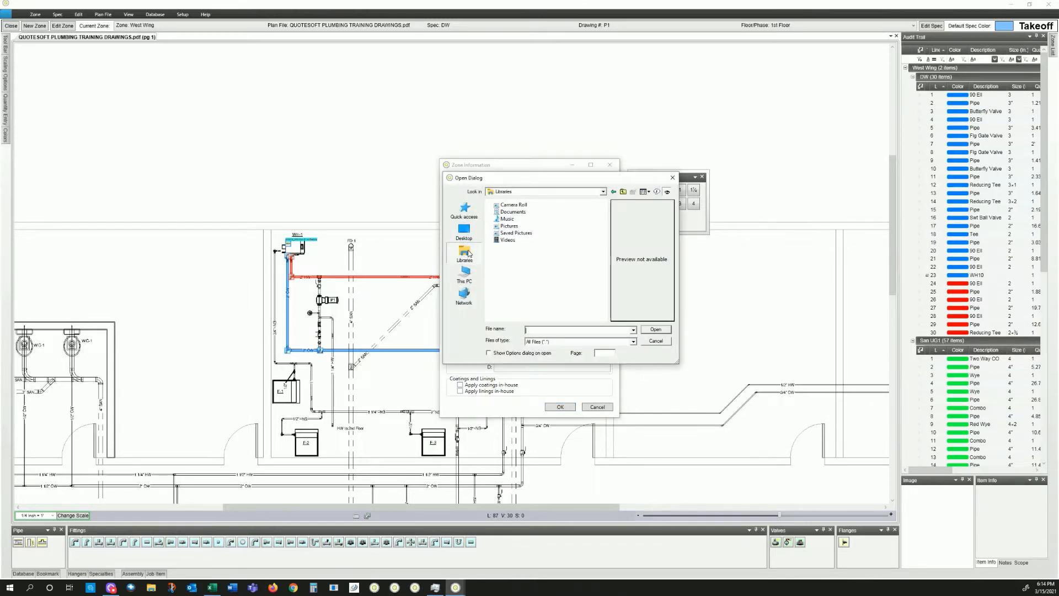
{"action": "double_click", "coordinate": [510, 212]}
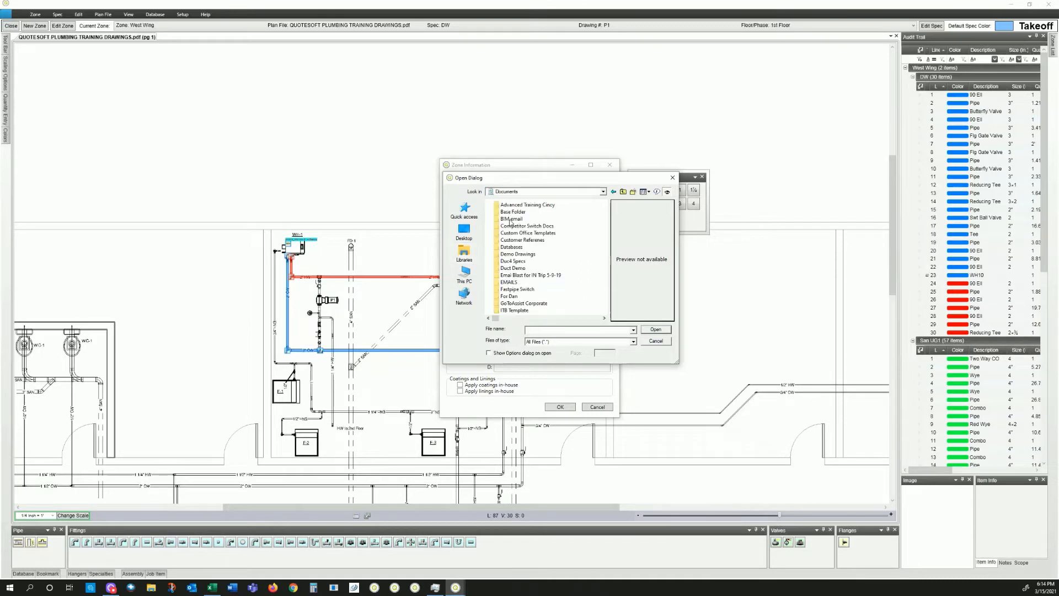
{"action": "double_click", "coordinate": [518, 254]}
{"action": "double_click", "coordinate": [516, 227]}
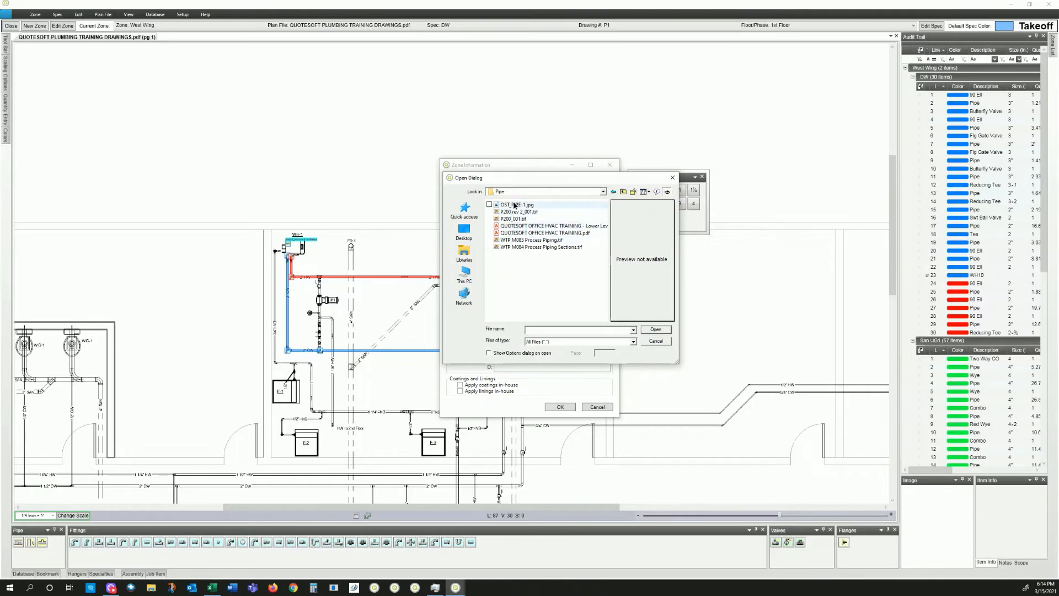
{"action": "left_click", "coordinate": [515, 205]}
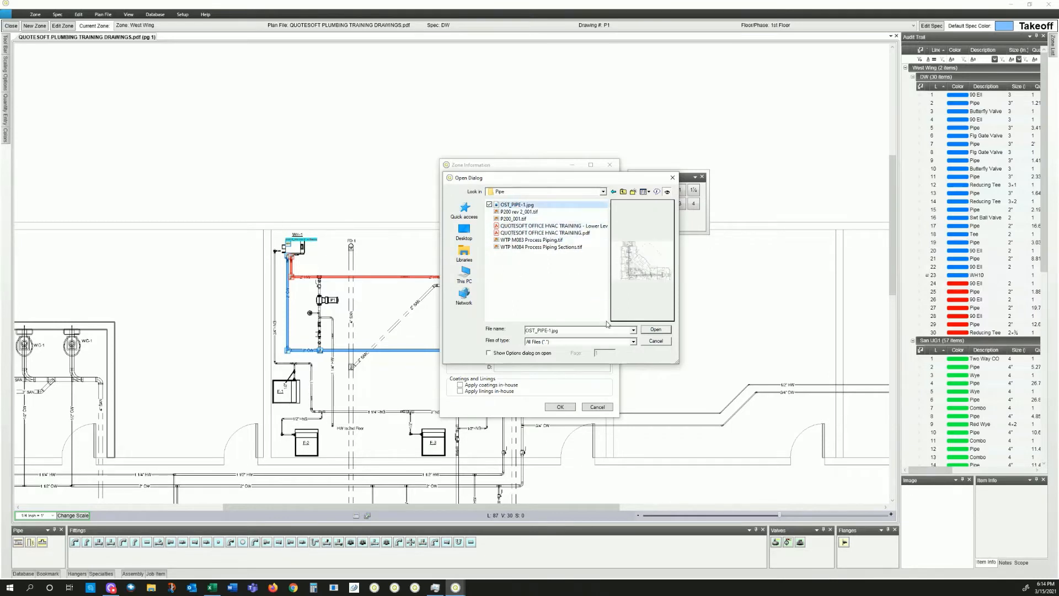
{"action": "left_click", "coordinate": [656, 330]}
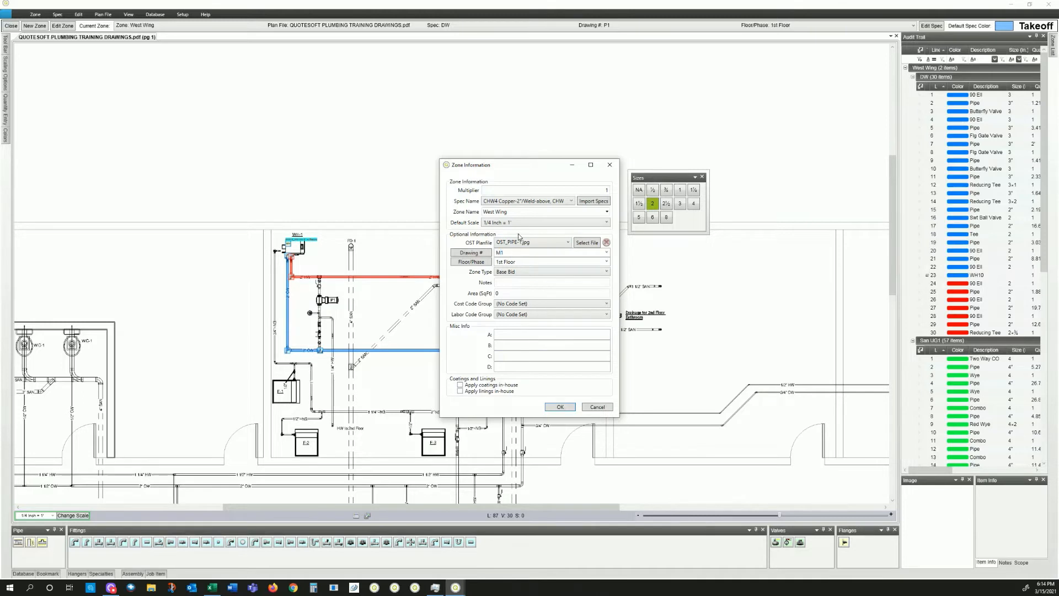
- Name the zone East Wing and create it
{"action": "left_click", "coordinate": [515, 210]}
{"action": "type", "text": "Ea"}
{"action": "left_click", "coordinate": [556, 408]}
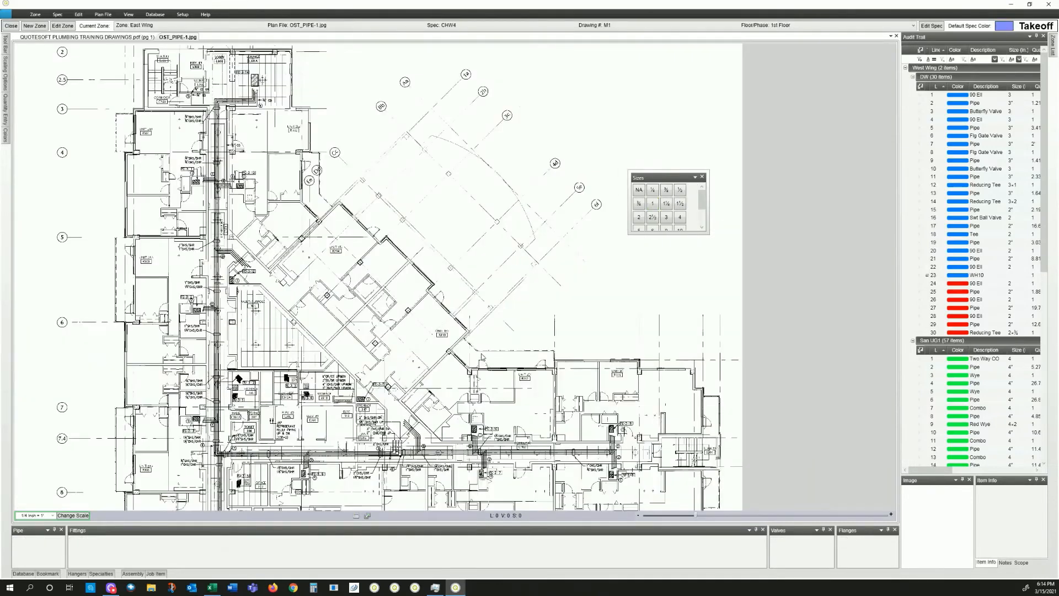
- Enlarge the floating Sizes palette to show every size, then select size 2 for the piping near JAN. 316
{"action": "scroll", "coordinate": [423, 463], "scroll_direction": "up", "scroll_amount": 5}
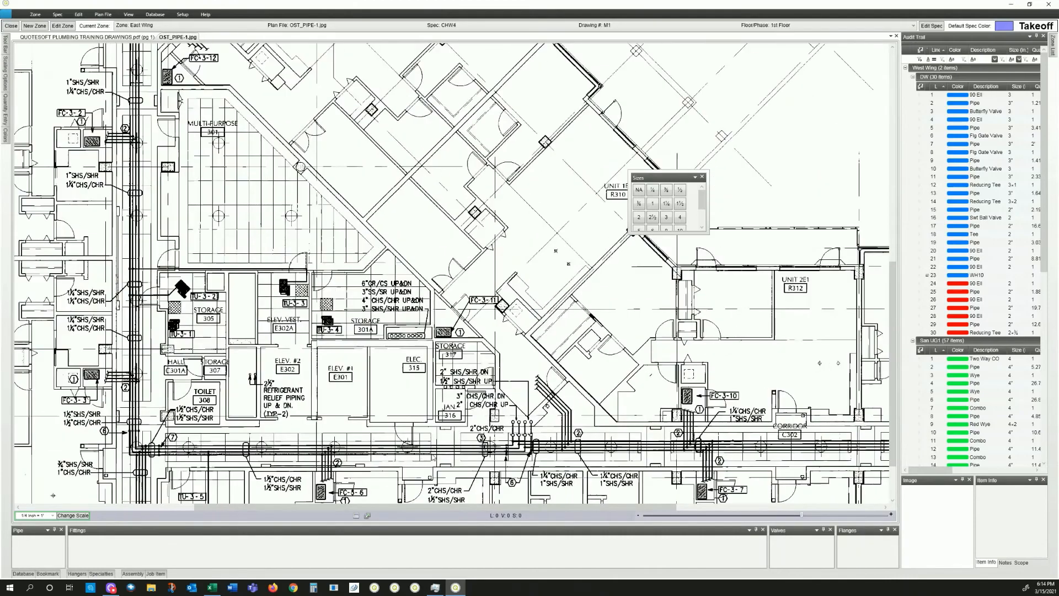
{"action": "mouse_move", "coordinate": [592, 415]}
{"action": "left_mouse_down"}
{"action": "mouse_move", "coordinate": [585, 371]}
{"action": "mouse_move", "coordinate": [491, 299]}
{"action": "left_mouse_up"}
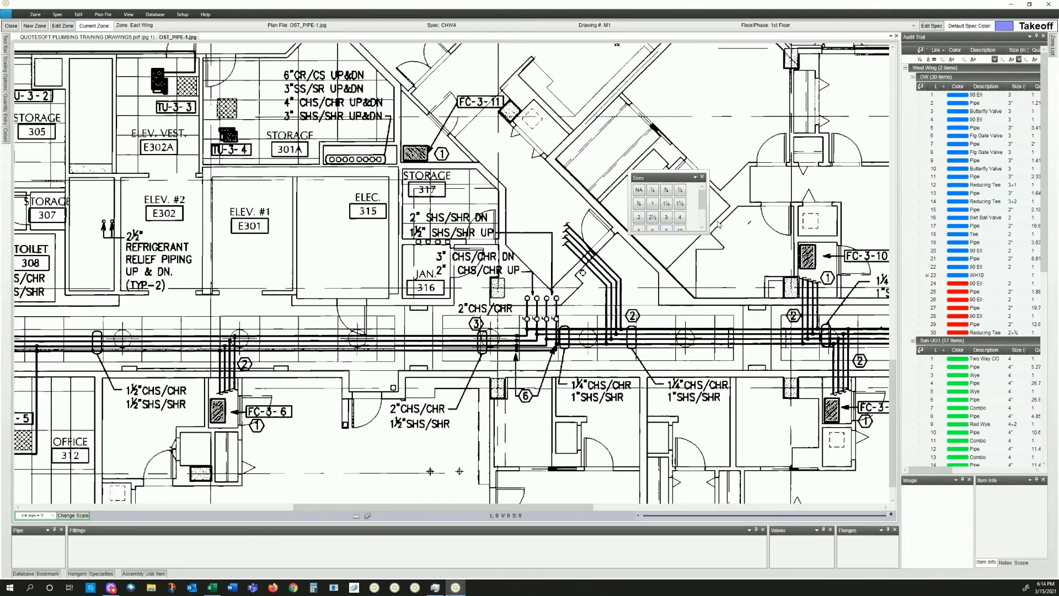
{"action": "left_click_drag", "start_coordinate": [708, 234], "coordinate": [691, 259]}
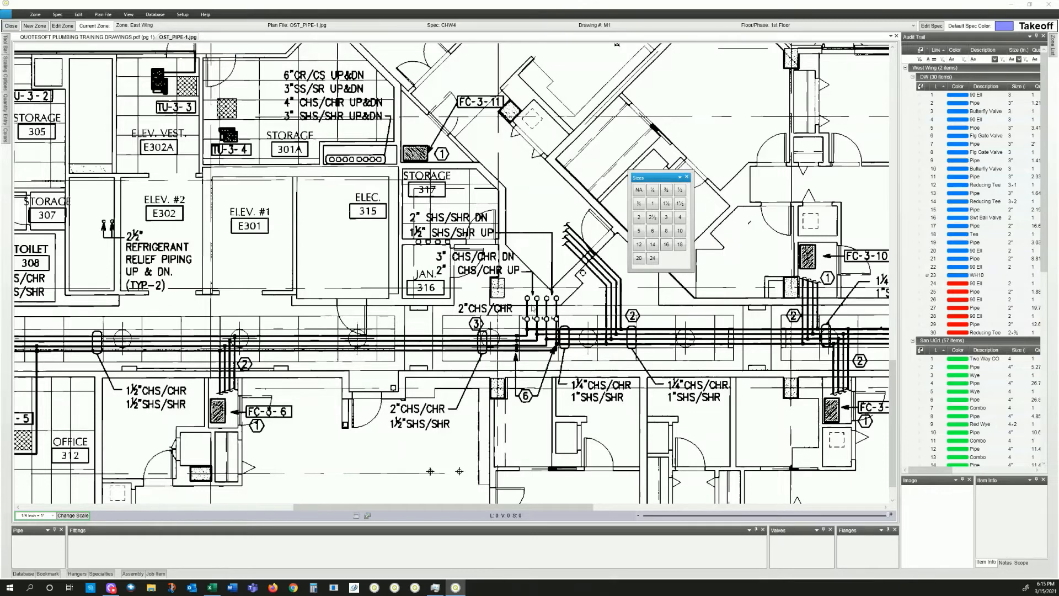
{"action": "left_click", "coordinate": [639, 217]}
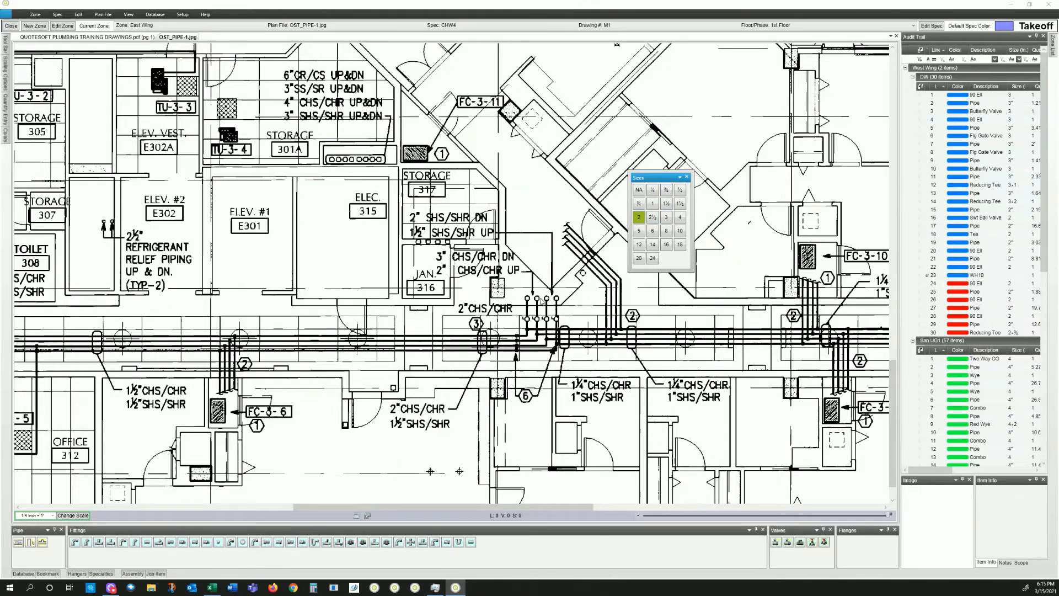
- Start the 2" chilled water run with a copper 90 ell at the riser beside JAN. 316
{"action": "left_click", "coordinate": [540, 301]}
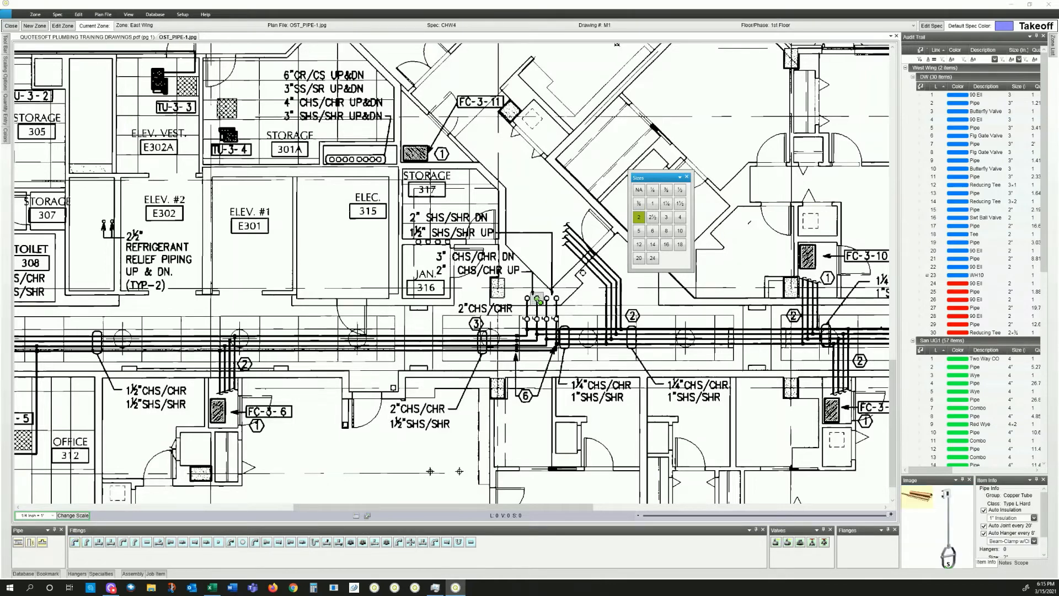
{"action": "left_click", "coordinate": [787, 542]}
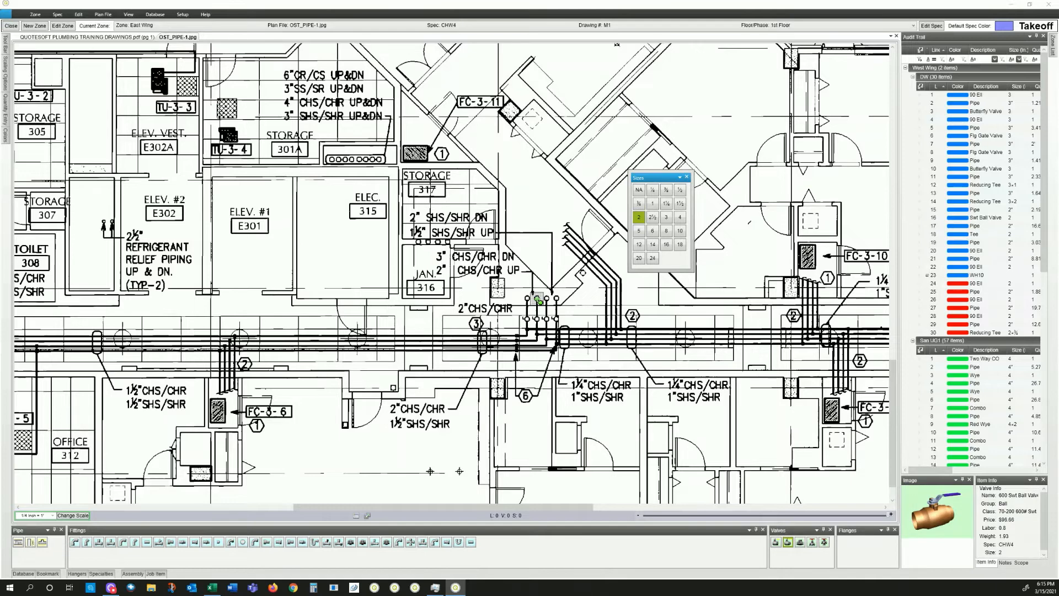
{"action": "left_click", "coordinate": [86, 542]}
{"action": "left_click", "coordinate": [99, 542]}
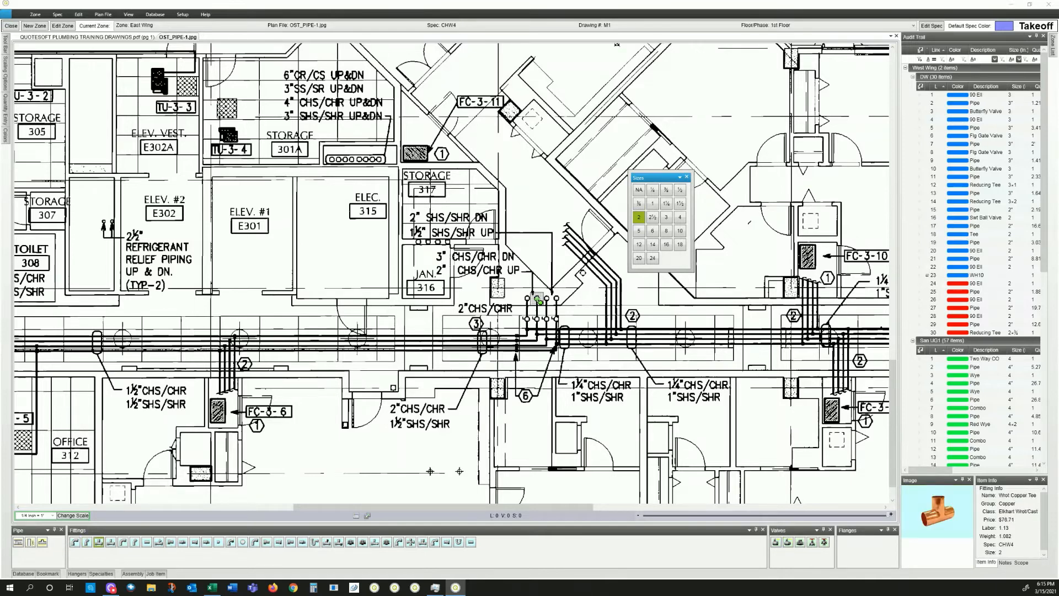
{"action": "left_click", "coordinate": [74, 542]}
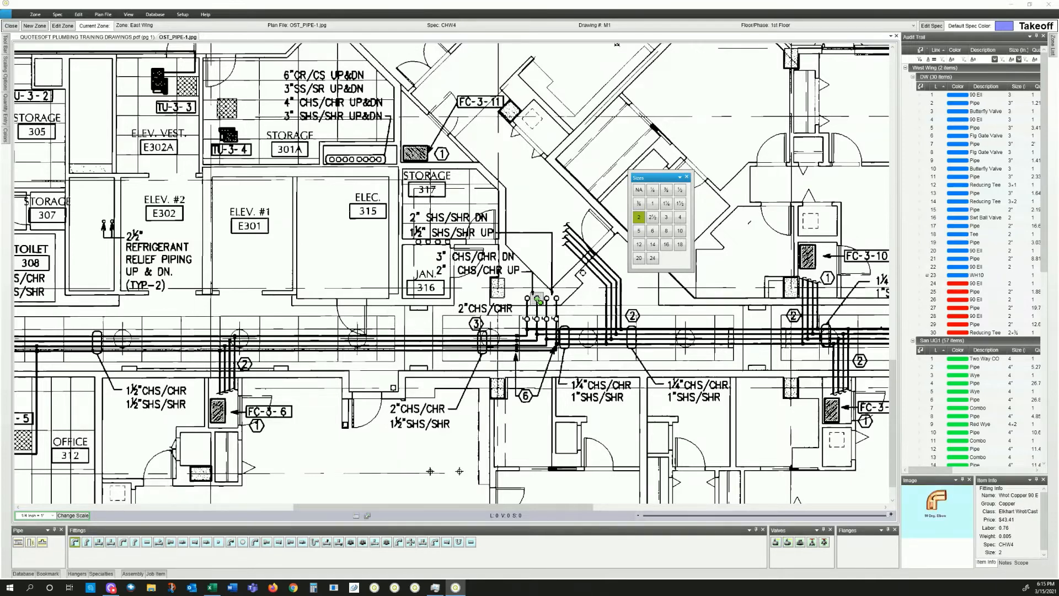
{"action": "left_click", "coordinate": [539, 301]}
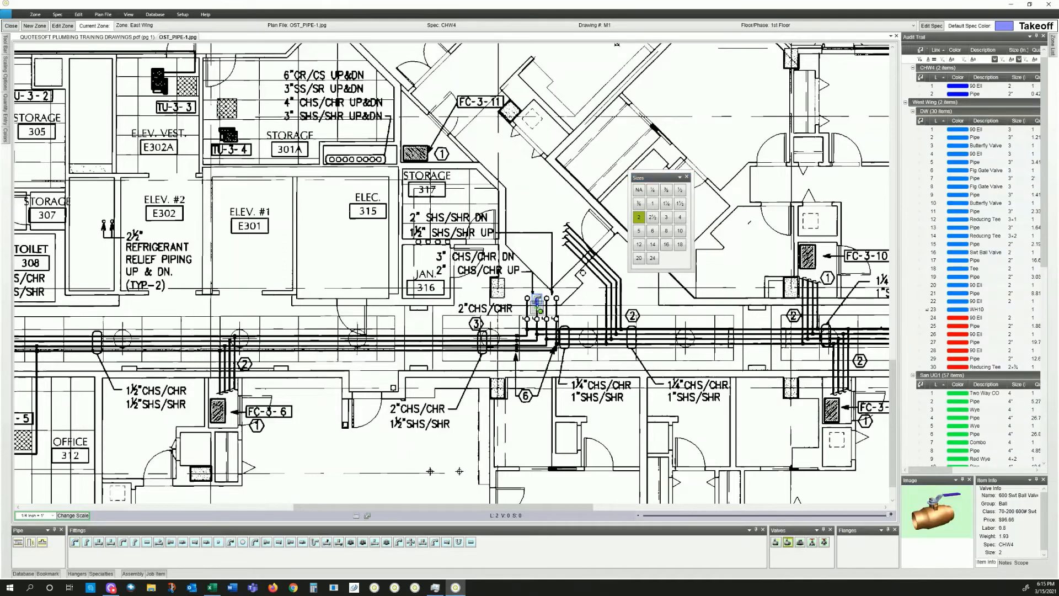
- Continue the 2" riser drop with a sweat ball valve and a tee at the corridor mains
{"action": "left_click", "coordinate": [540, 333]}
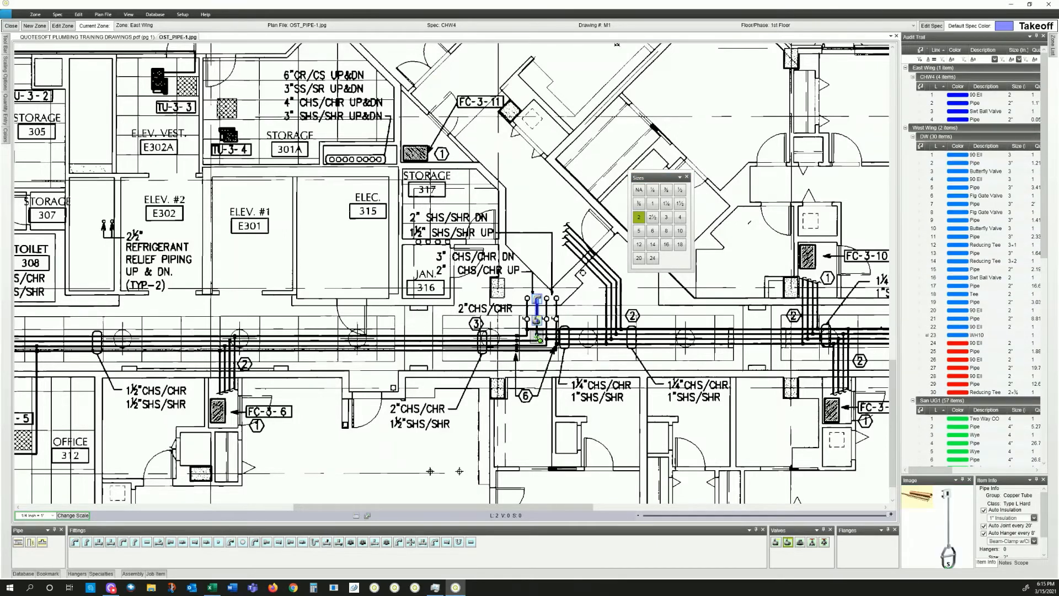
{"action": "key", "text": "t"}
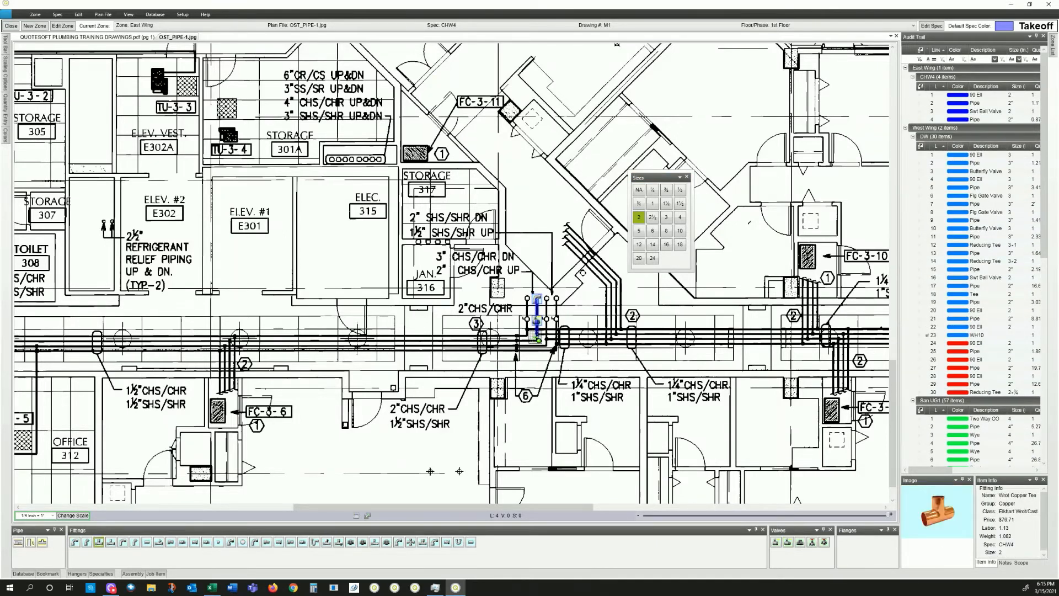
{"action": "left_click", "coordinate": [539, 338]}
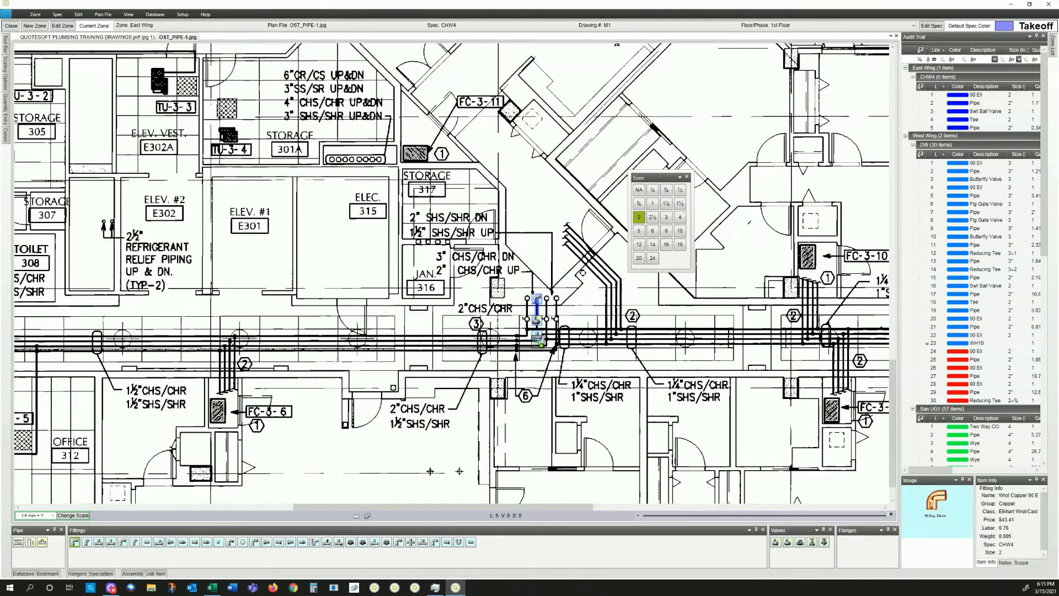
- Turn the 2" pipe with a 90 ell and run it along the corridor to a 2×¾ reducing tee at the FC-3-6 branch
{"action": "left_click", "coordinate": [232, 343]}
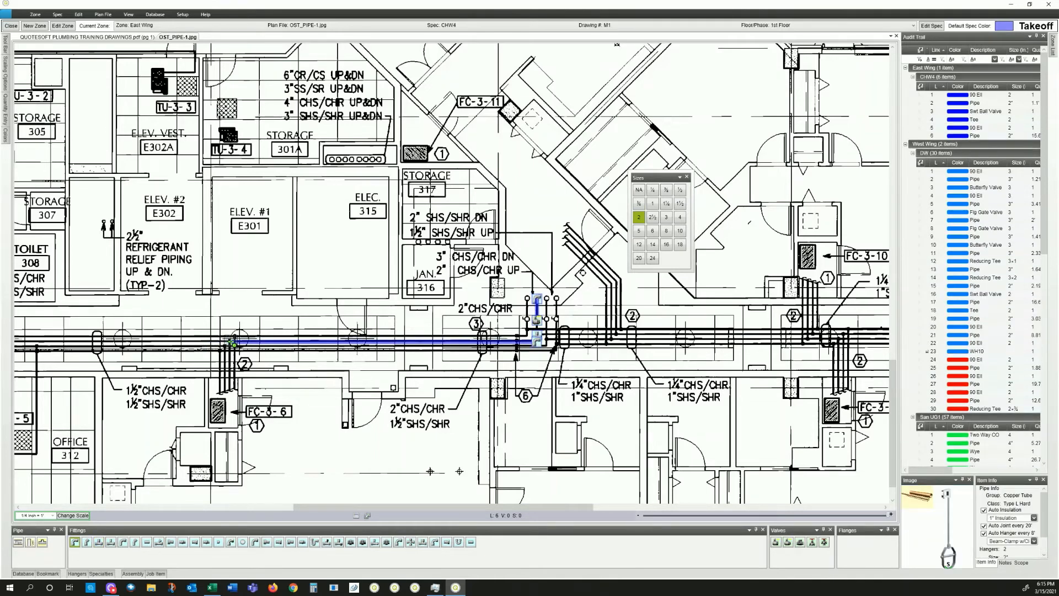
{"action": "key", "text": "r"}
{"action": "left_click", "coordinate": [249, 367]}
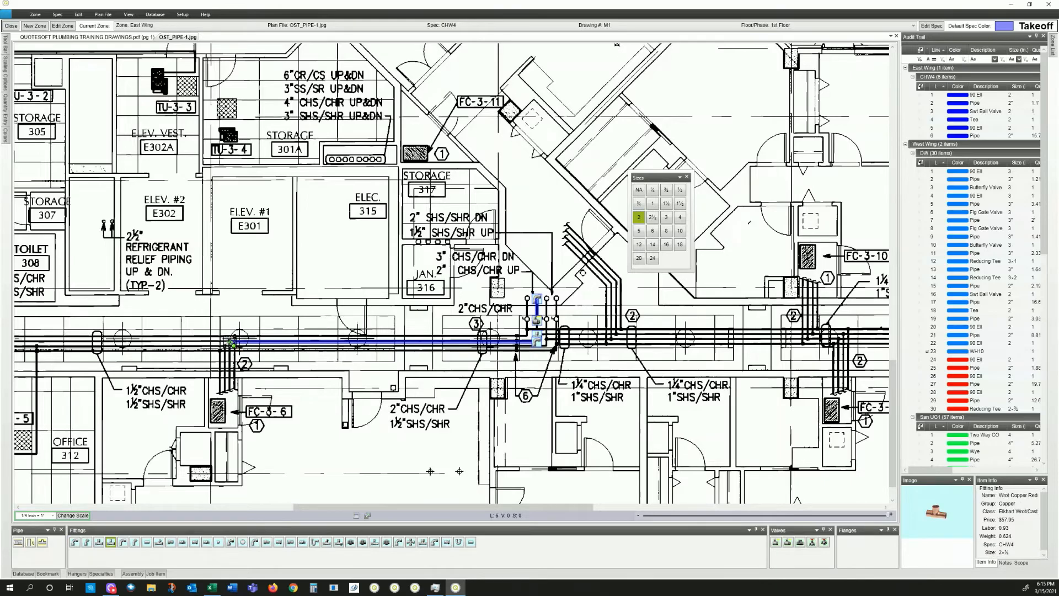
{"action": "left_click", "coordinate": [71, 341]}
{"action": "left_click_drag", "start_coordinate": [58, 342], "coordinate": [294, 331]}
- Extend the 2" pipe along the corridor past TU-3-5 and place a 2×¾ reducing tee near the corridor corner
{"action": "left_click", "coordinate": [177, 332]}
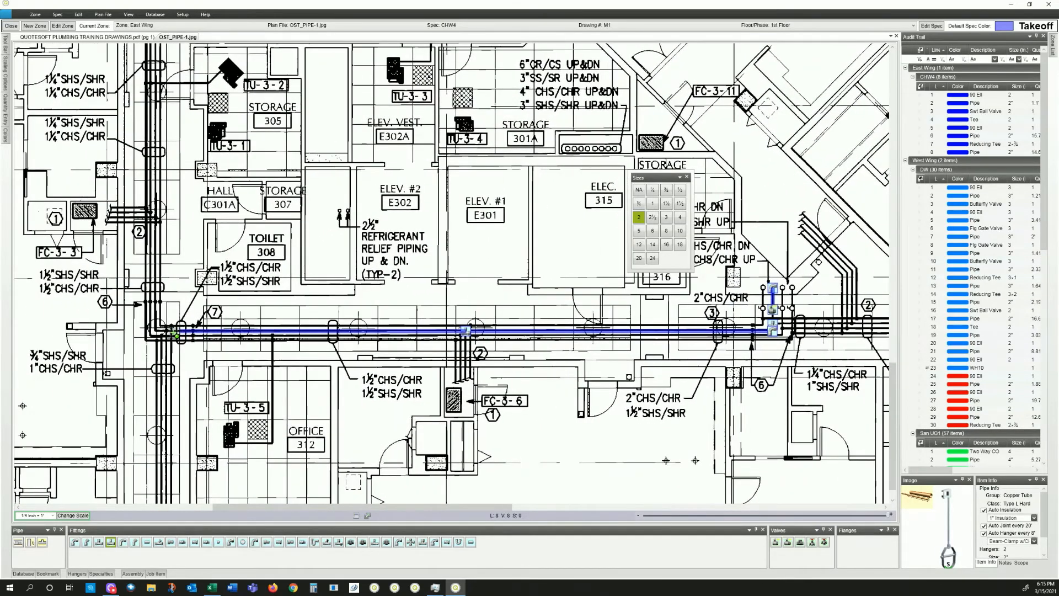
{"action": "key", "text": "r"}
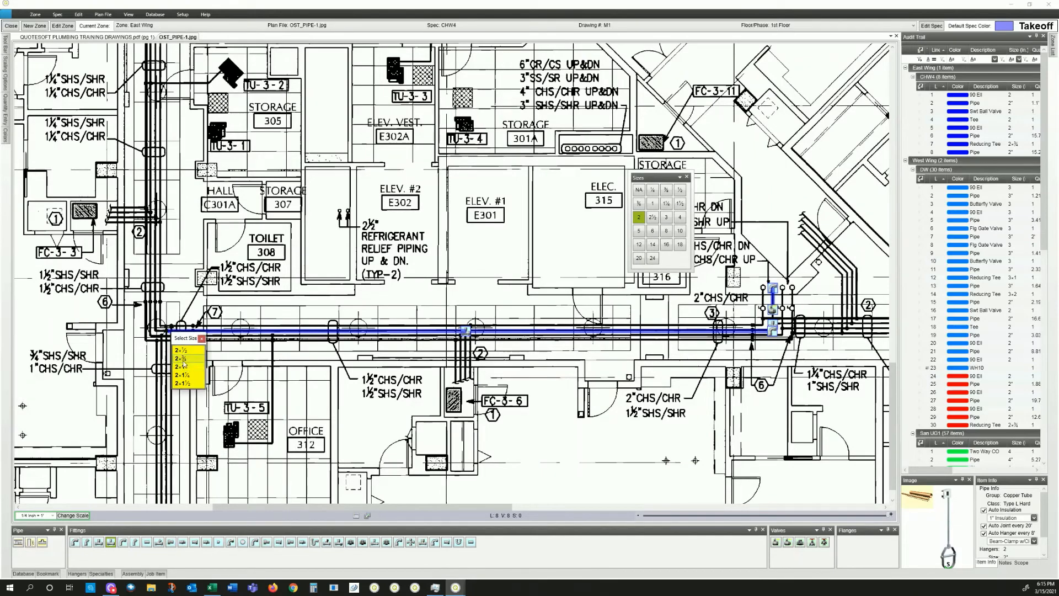
{"action": "left_click", "coordinate": [186, 363]}
{"action": "left_click", "coordinate": [148, 334]}
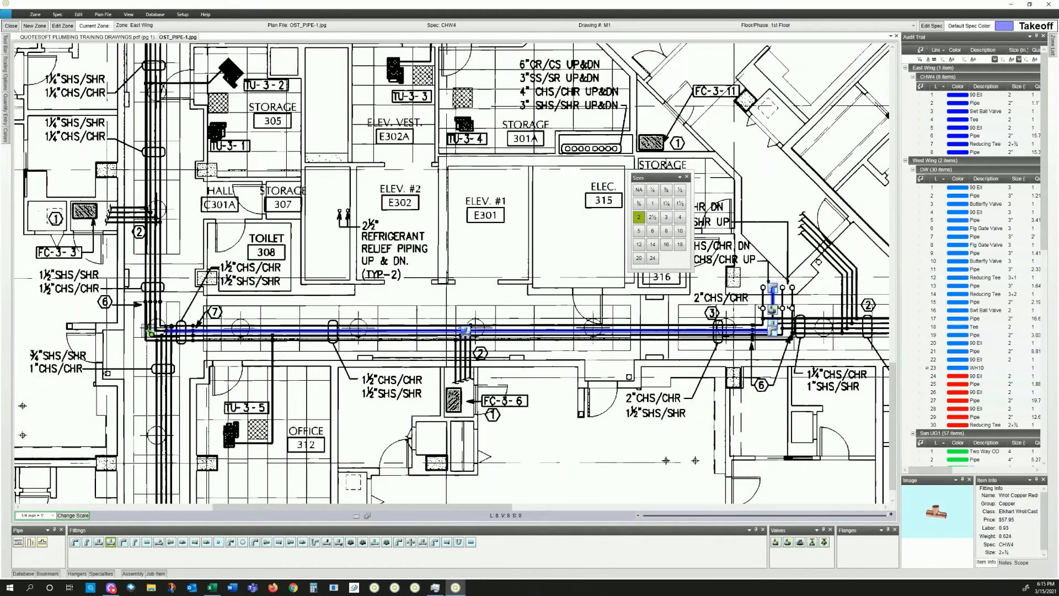
{"action": "left_click", "coordinate": [149, 334]}
{"action": "left_click", "coordinate": [155, 331]}
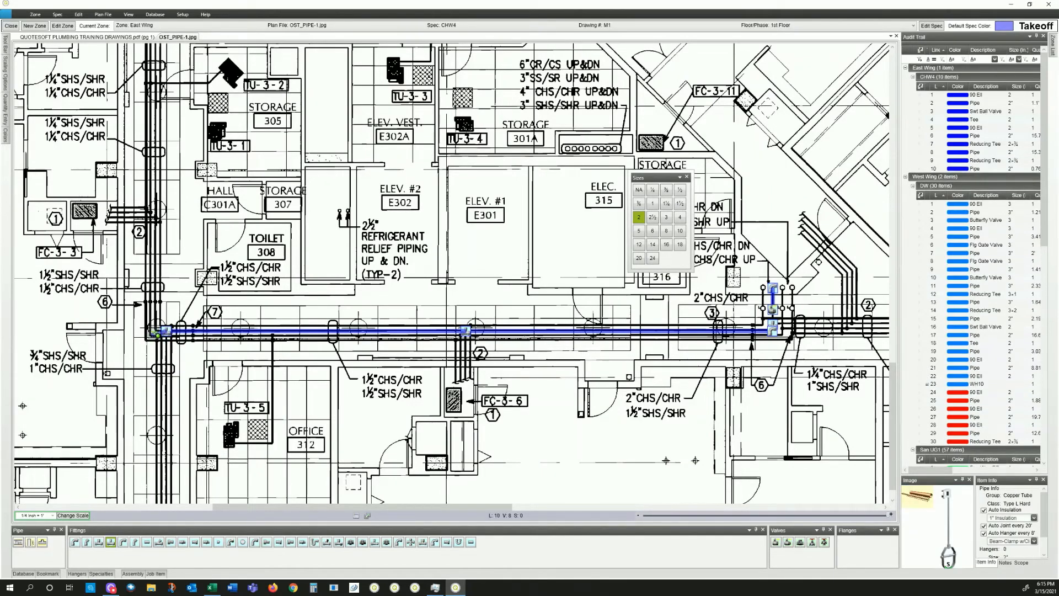
- Turn the 2" pipe up the side corridor with a 90 ell, end it with a 2×1½ concentric reducer, and switch the size to 1½"
{"action": "key", "text": "e"}
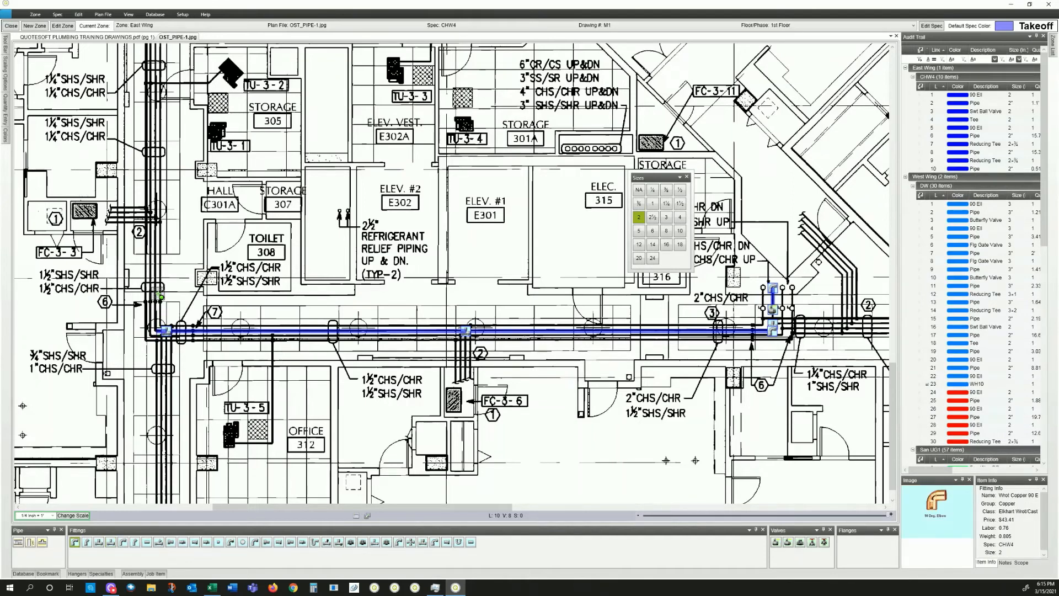
{"action": "left_click", "coordinate": [162, 286]}
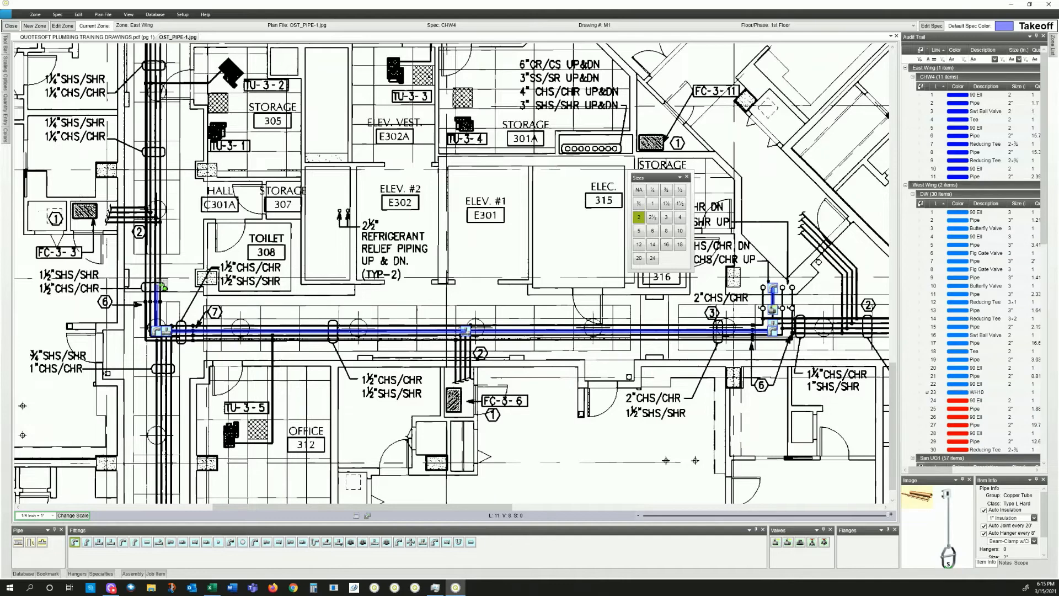
{"action": "key", "text": "r"}
{"action": "left_click", "coordinate": [176, 338]}
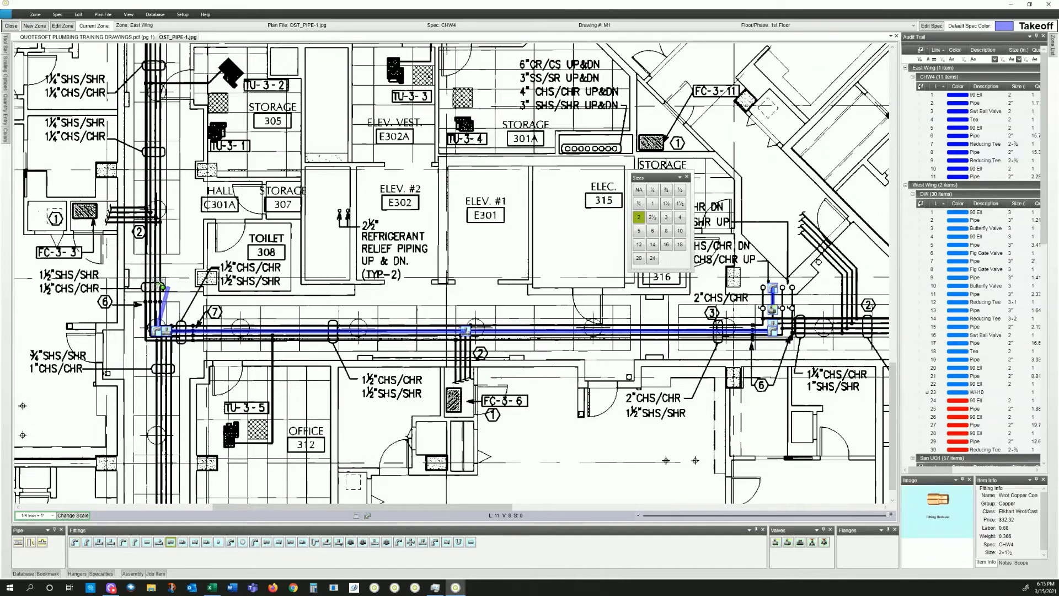
{"action": "left_click", "coordinate": [161, 286]}
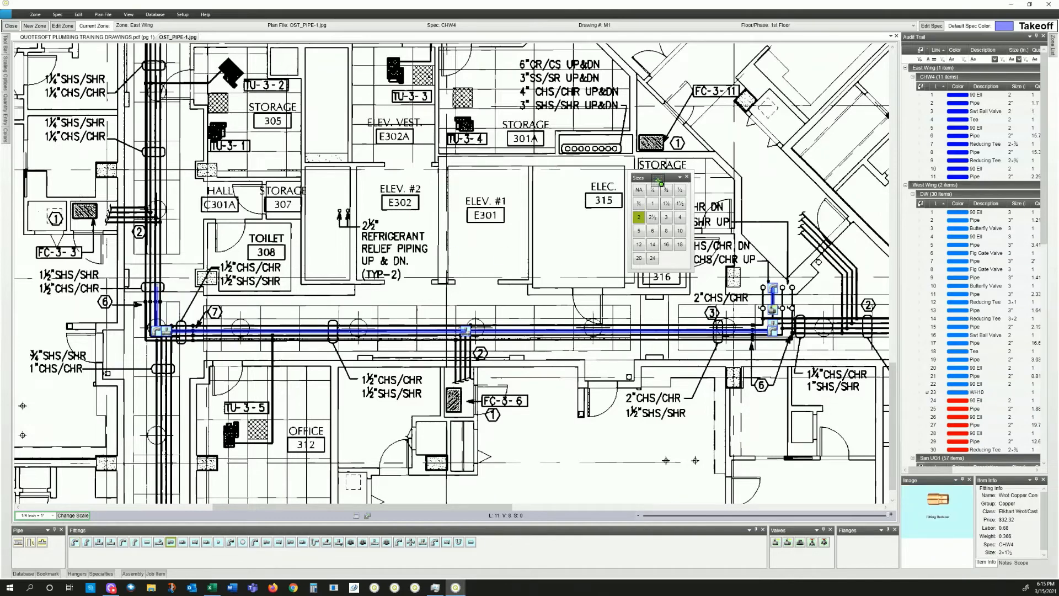
{"action": "left_click", "coordinate": [680, 204]}
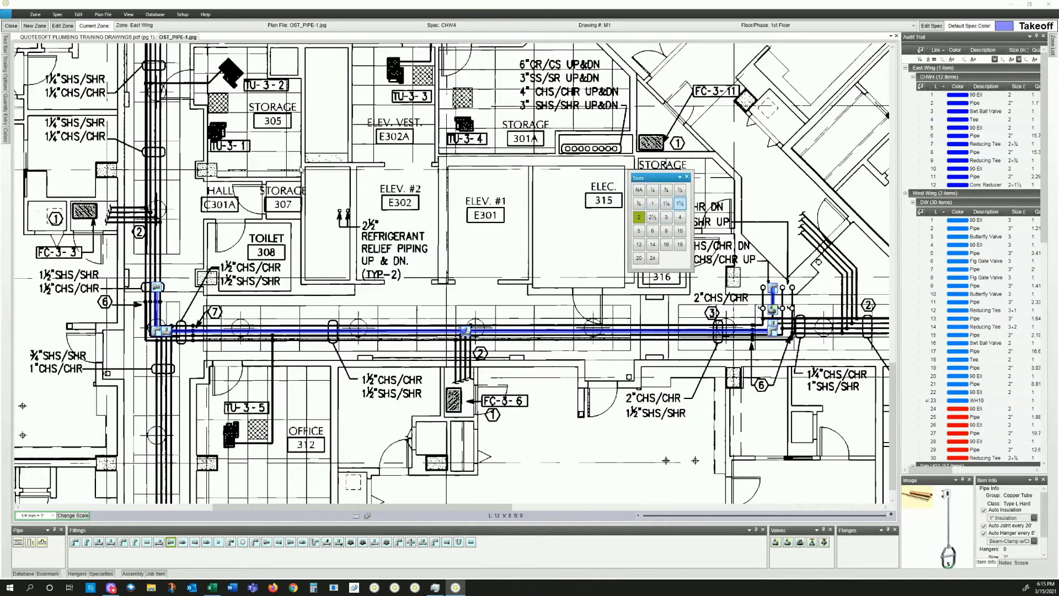
{"action": "left_click", "coordinate": [680, 204]}
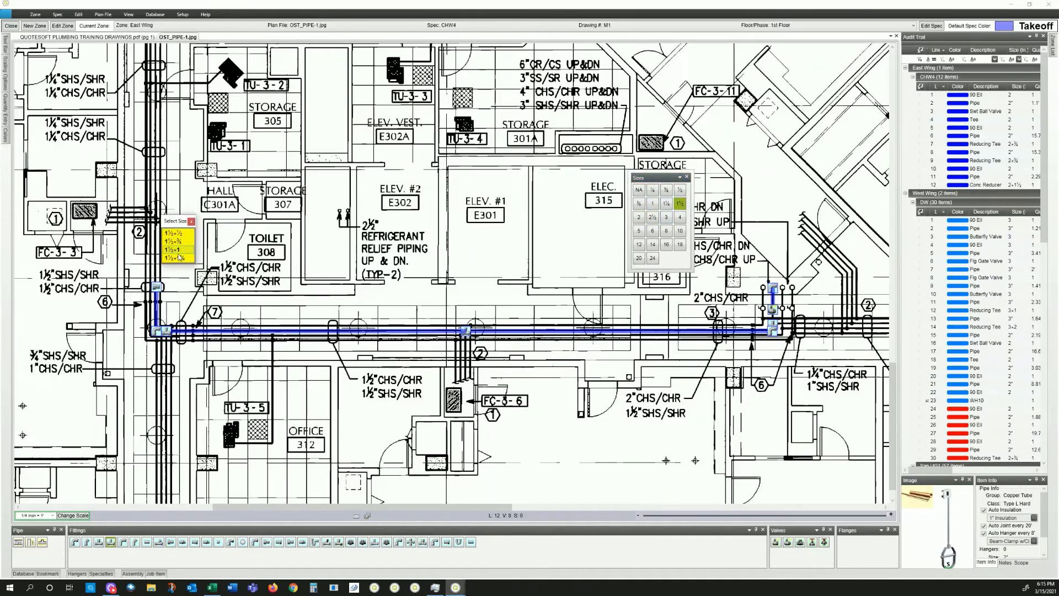
- Run 1½" pipe through a 1½×¾ reducing tee at the FC-3-3 branch to a 1½×1¼ reducer above Storage 305, switching to 1¼"
{"action": "left_click", "coordinate": [156, 221]}
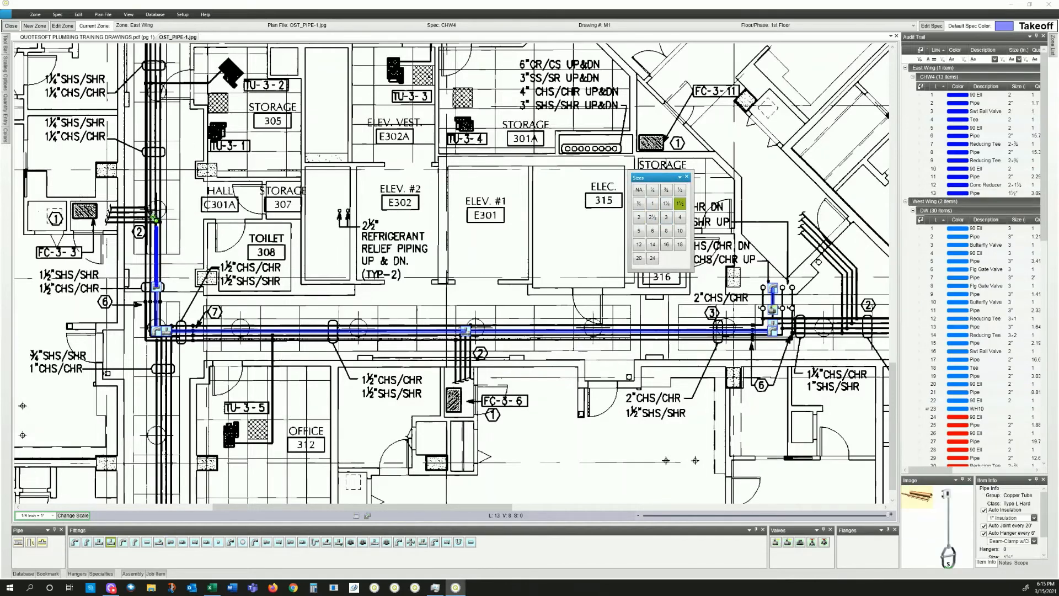
{"action": "left_click", "coordinate": [156, 217]}
{"action": "scroll", "coordinate": [188, 74], "scroll_direction": "up", "scroll_amount": 5}
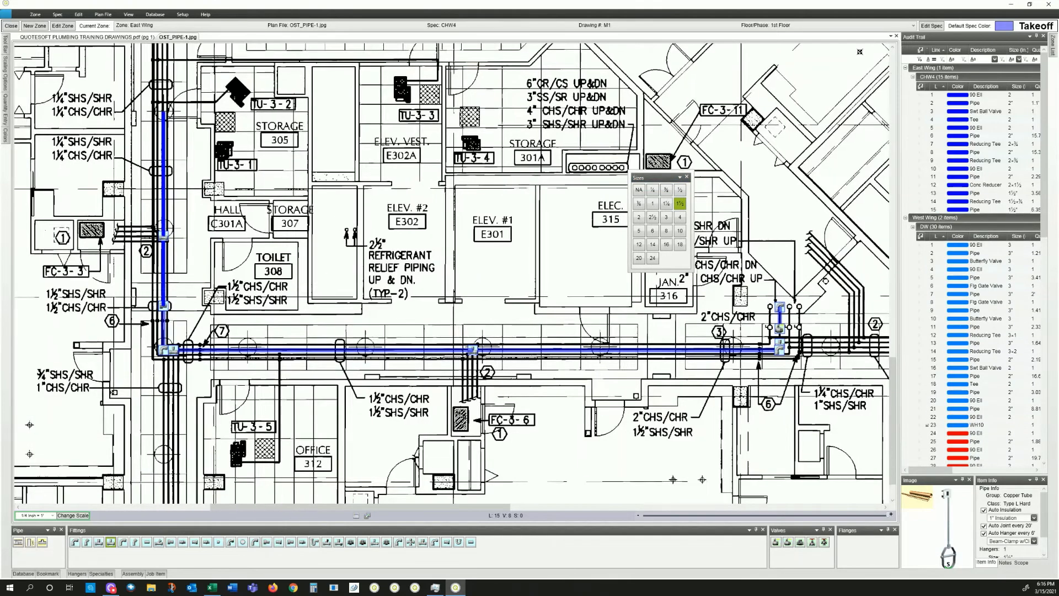
{"action": "left_click", "coordinate": [174, 97]}
{"action": "scroll", "coordinate": [175, 98], "scroll_direction": "up", "scroll_amount": 3}
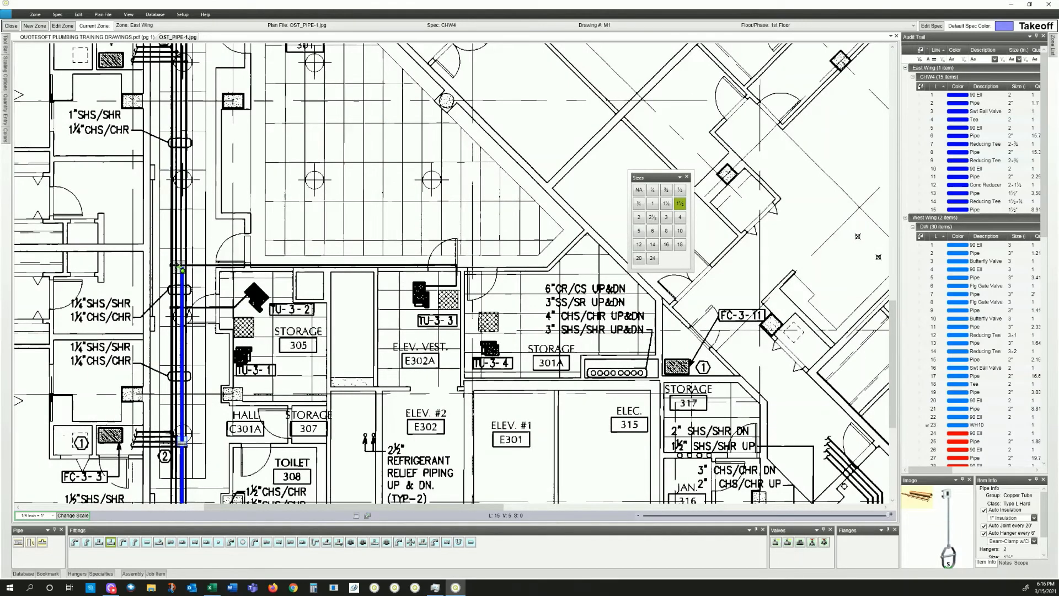
{"action": "left_click", "coordinate": [181, 265]}
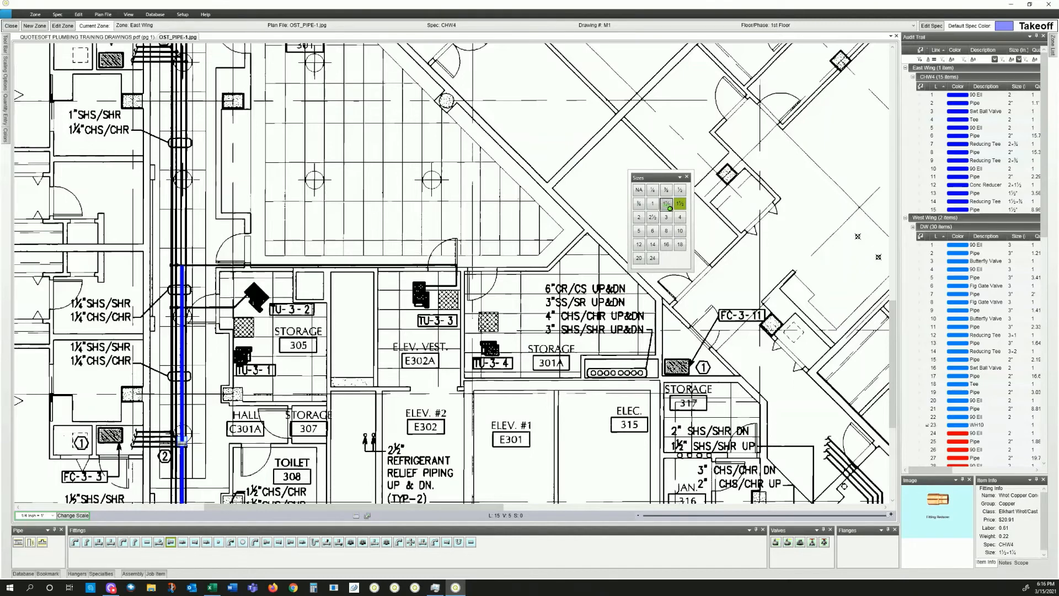
{"action": "left_click", "coordinate": [666, 204]}
{"action": "left_click", "coordinate": [667, 204]}
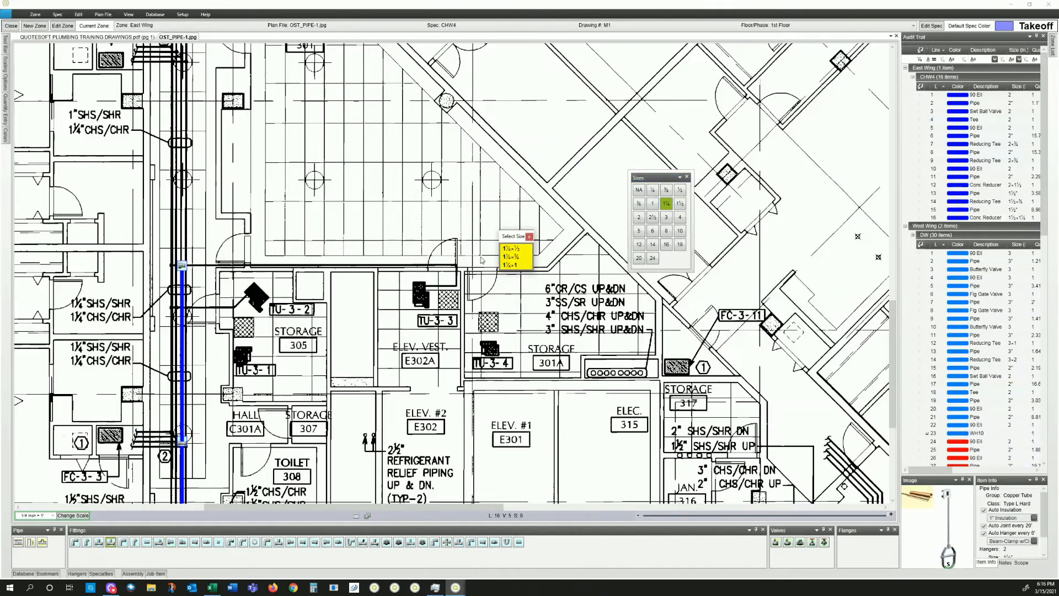
- Continue in 1¼" pipe to a 1¼×¾ reducing tee at the FC-3-2 branch, add a 1¼×1 reducer past it, and switch to 1"
{"action": "left_click", "coordinate": [514, 258]}
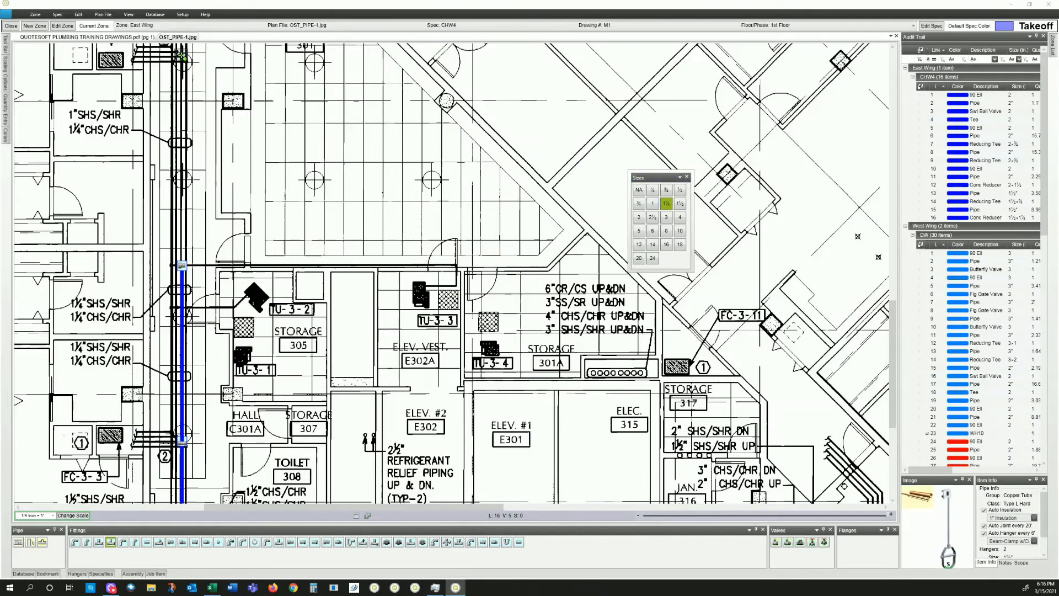
{"action": "left_click_drag", "start_coordinate": [181, 54], "coordinate": [223, 200]}
{"action": "left_click", "coordinate": [220, 213]}
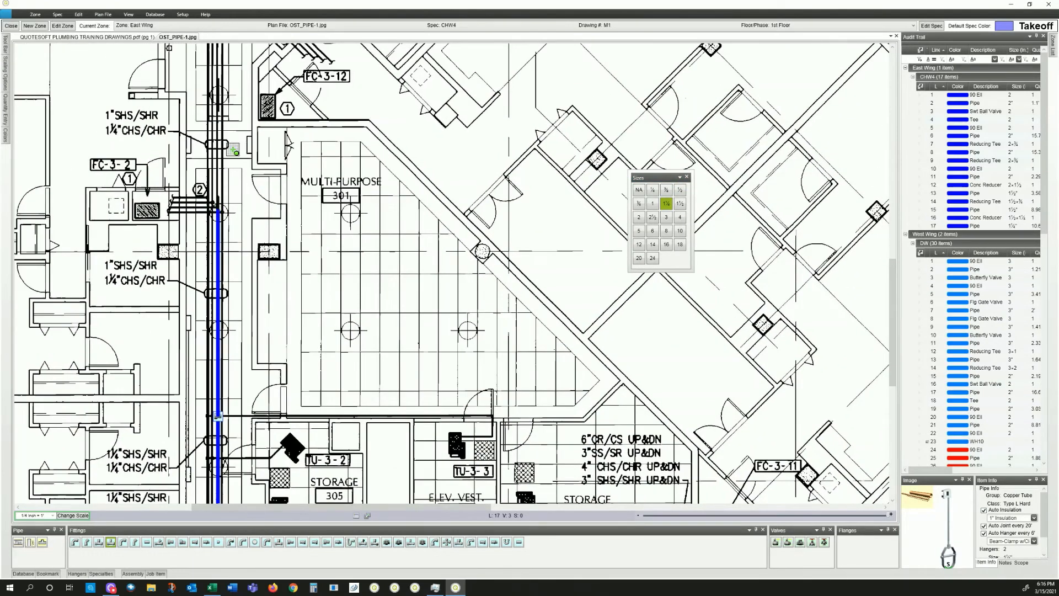
{"action": "left_click", "coordinate": [275, 210]}
{"action": "left_click", "coordinate": [291, 298]}
{"action": "left_click_drag", "start_coordinate": [244, 117], "coordinate": [291, 298]}
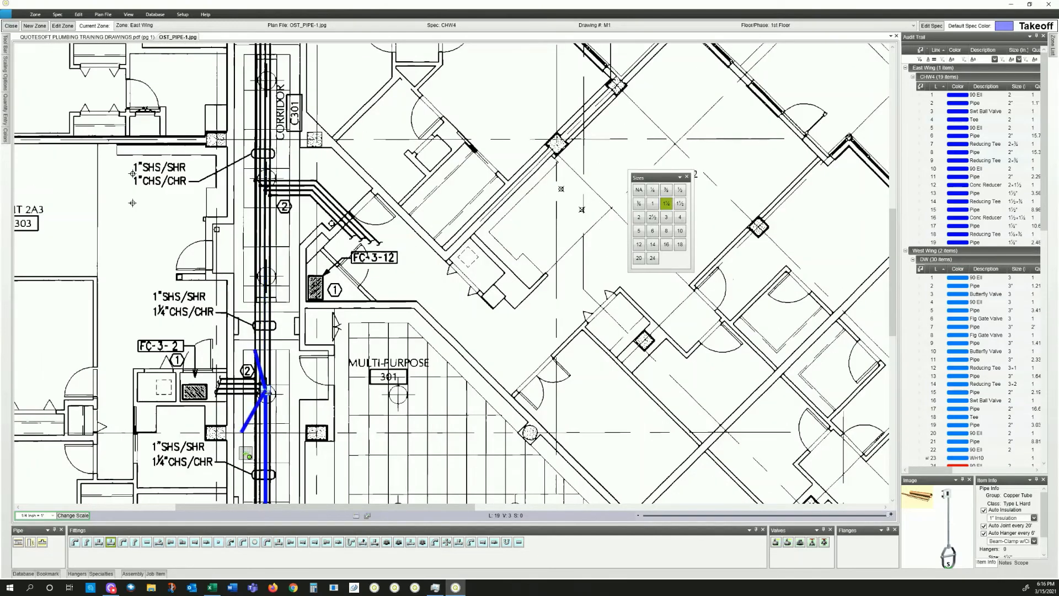
{"action": "left_click", "coordinate": [265, 390]}
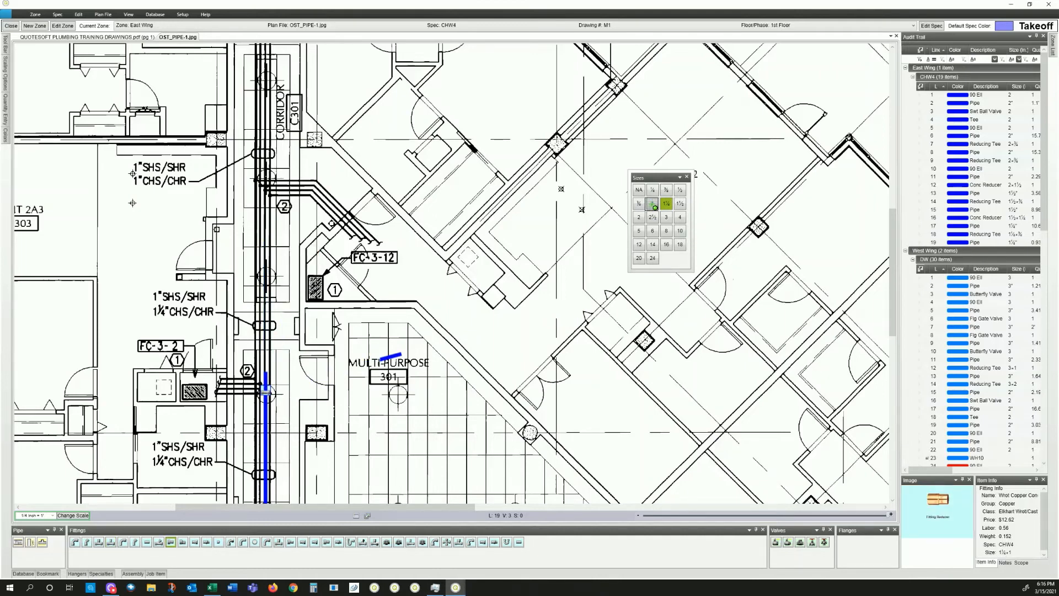
{"action": "left_click", "coordinate": [653, 204]}
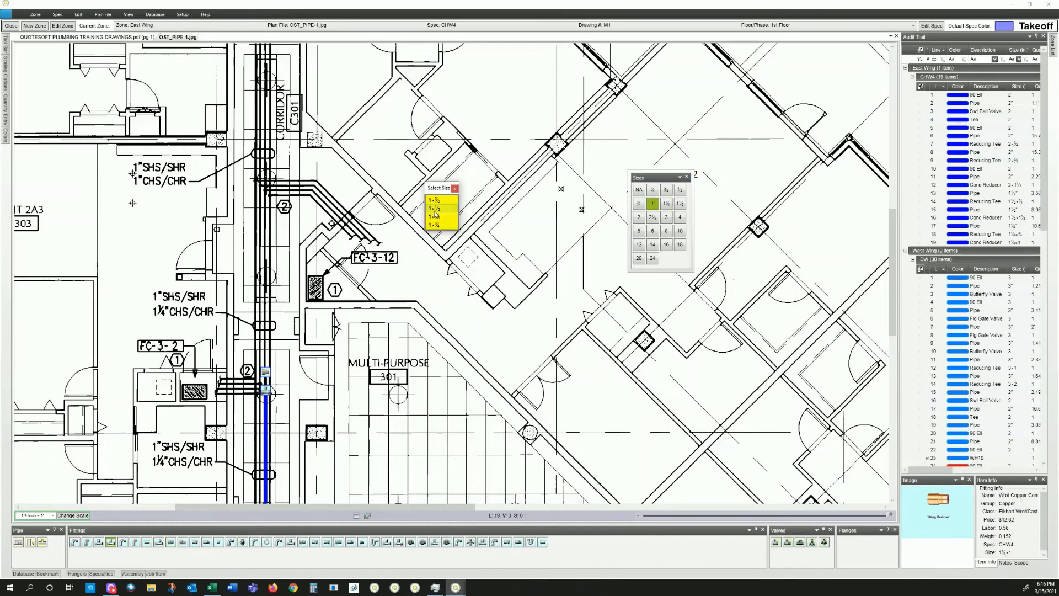
- Run 1" pipe along corridor C301 with 1×¾ reducing tees at the FC-3-12 and FC-3-13 branches
{"action": "left_click", "coordinate": [266, 190]}
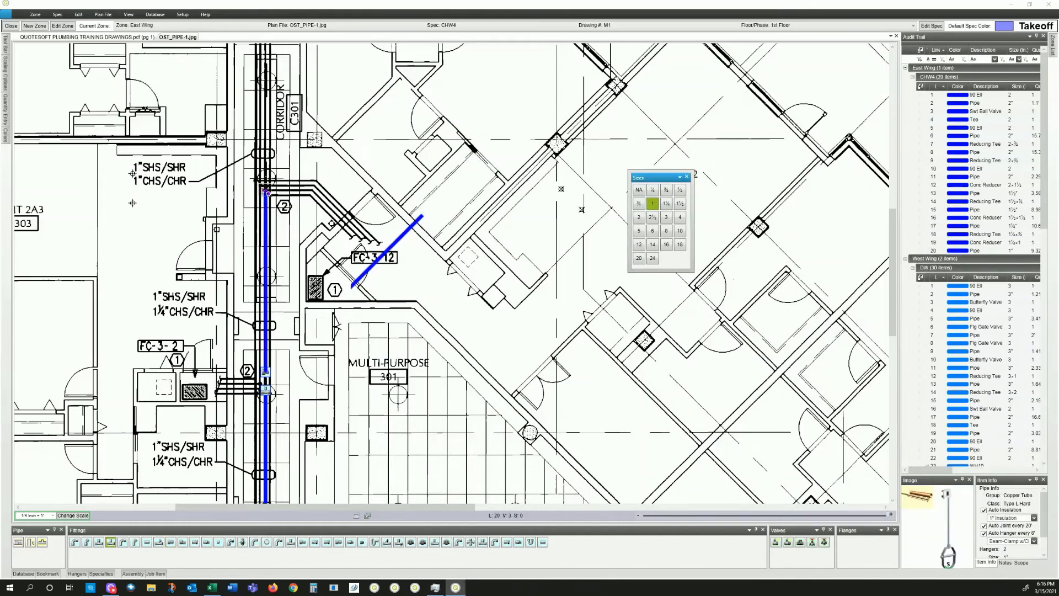
{"action": "left_click", "coordinate": [306, 194]}
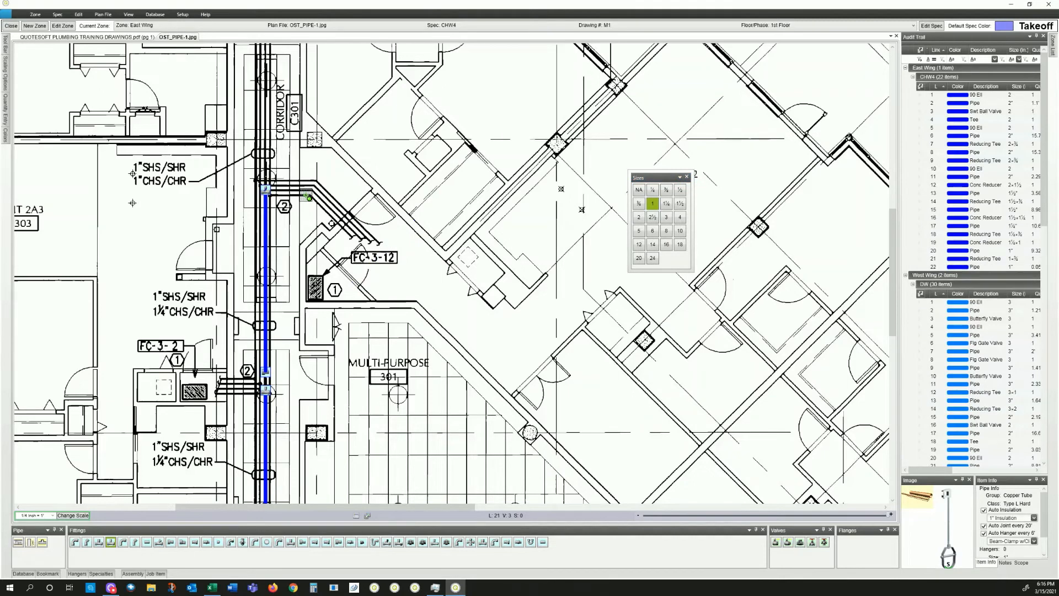
{"action": "left_click_drag", "start_coordinate": [278, 69], "coordinate": [302, 168]}
{"action": "left_click", "coordinate": [290, 66]}
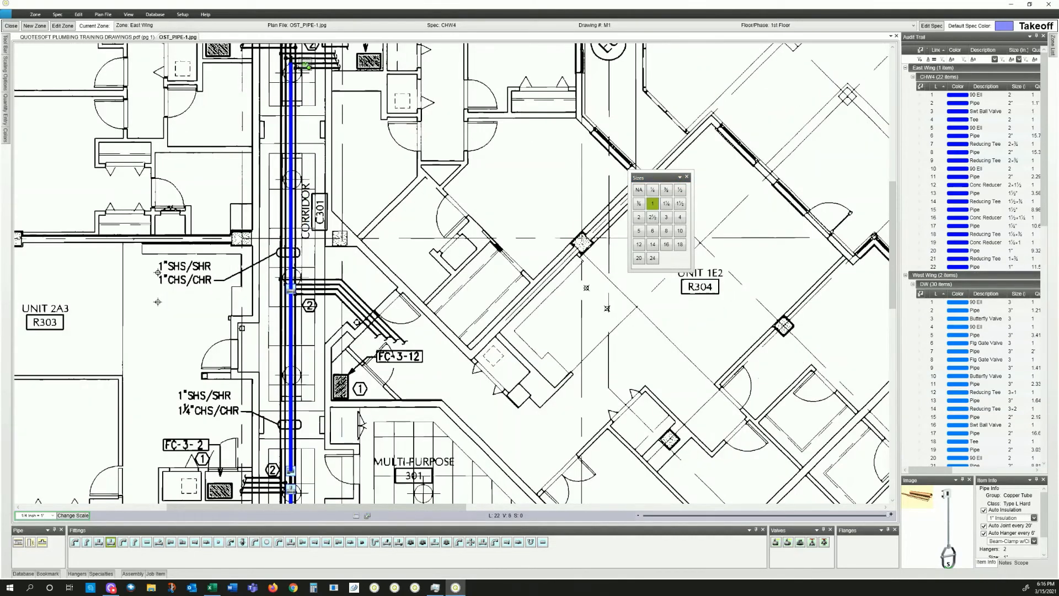
{"action": "left_click", "coordinate": [318, 258]}
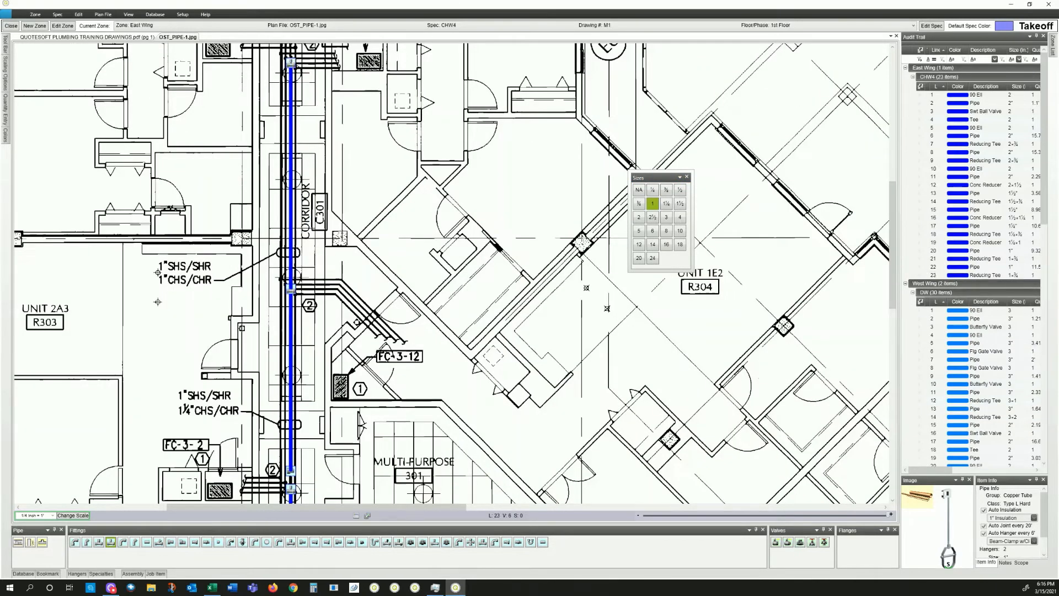
{"action": "left_click_drag", "start_coordinate": [292, 69], "coordinate": [302, 266]}
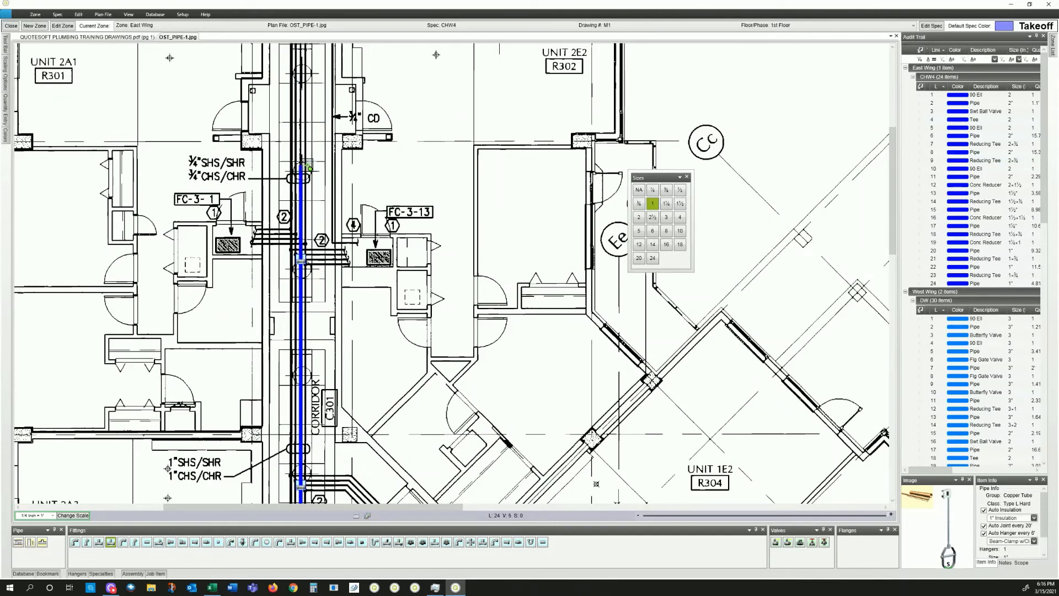
- End the 1" pipe with a 1×¾ concentric reducer just past the FC-3-1 branch and switch the size to ¾"
{"action": "key", "text": "r"}
{"action": "left_click", "coordinate": [325, 209]}
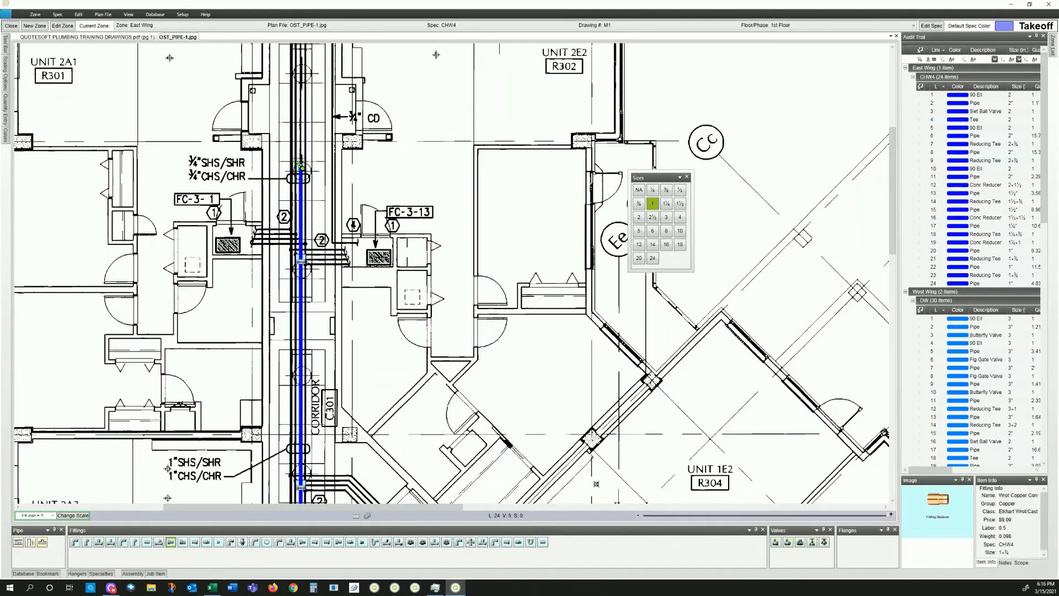
{"action": "left_click", "coordinate": [301, 166]}
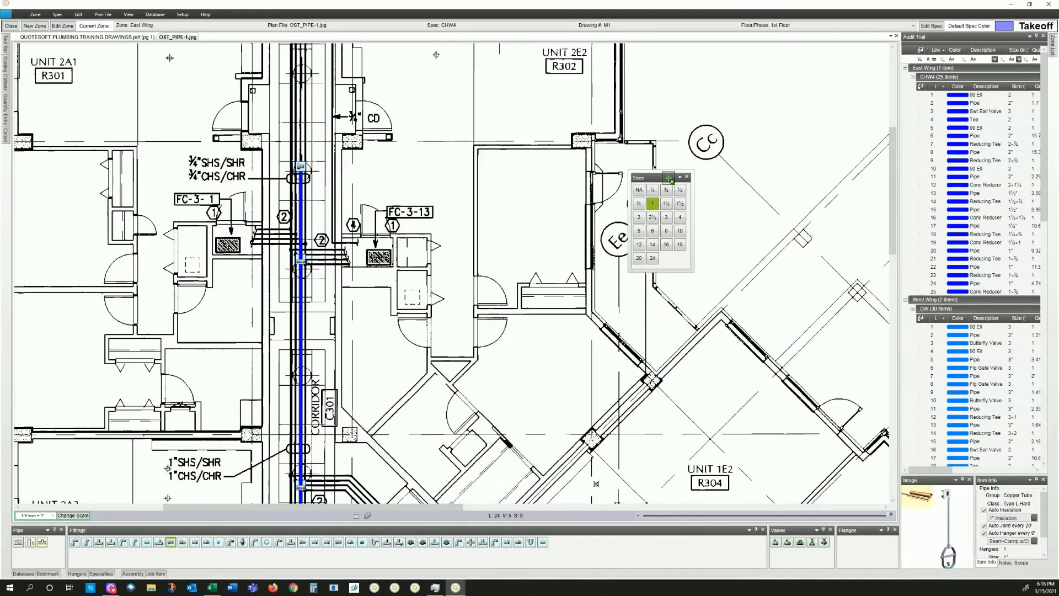
{"action": "left_click", "coordinate": [640, 205]}
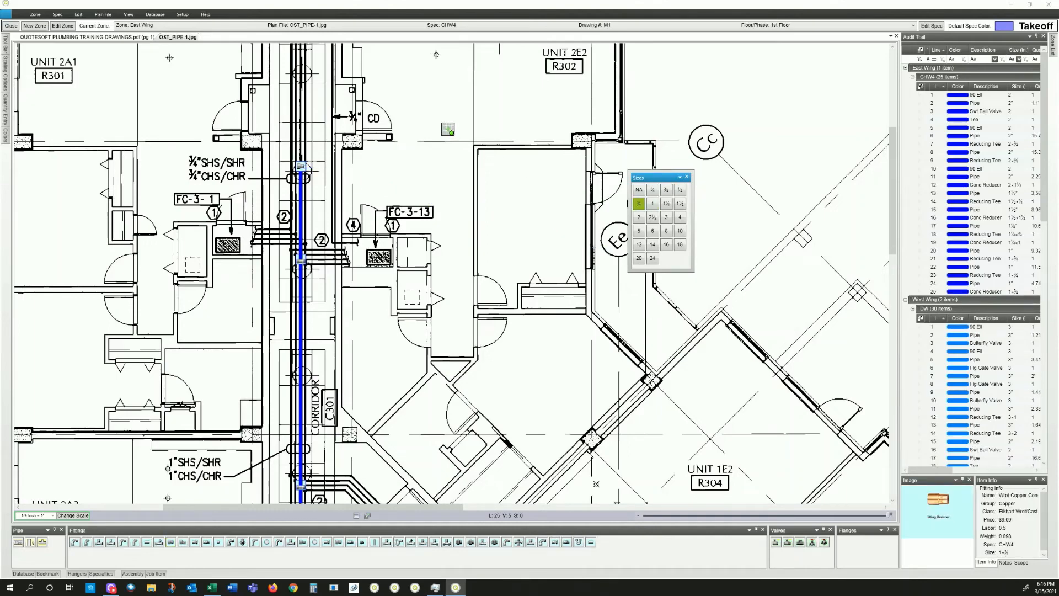
- Run ¾" pipe with 90 ells along the corridor, through the lobby and up to FC-3-14 in Lounge L301A
{"action": "key", "text": "e"}
{"action": "left_click_drag", "start_coordinate": [399, 85], "coordinate": [485, 380]}
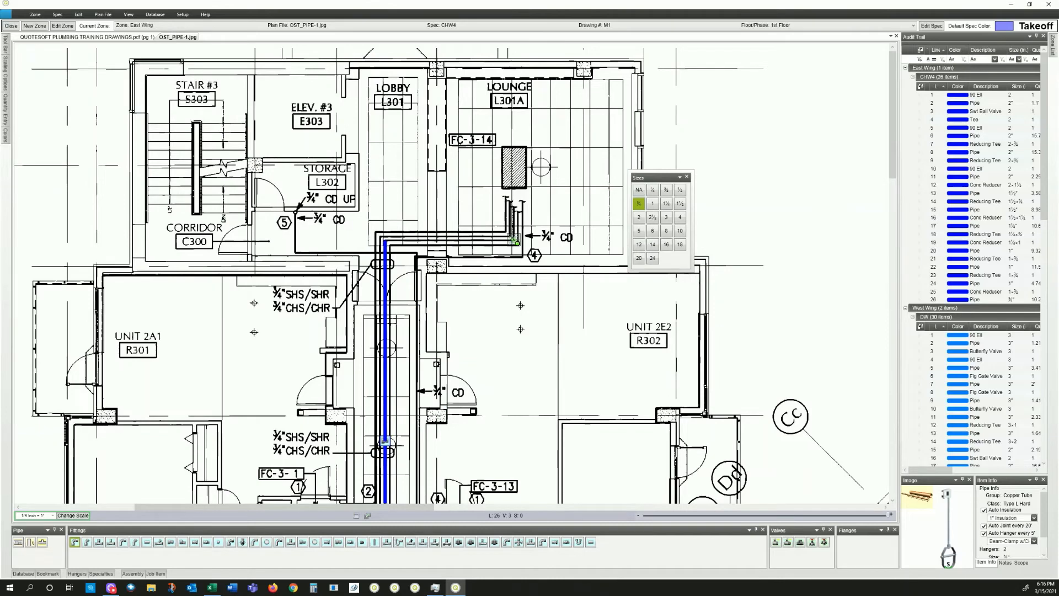
{"action": "left_click", "coordinate": [516, 242]}
{"action": "left_click", "coordinate": [517, 209]}
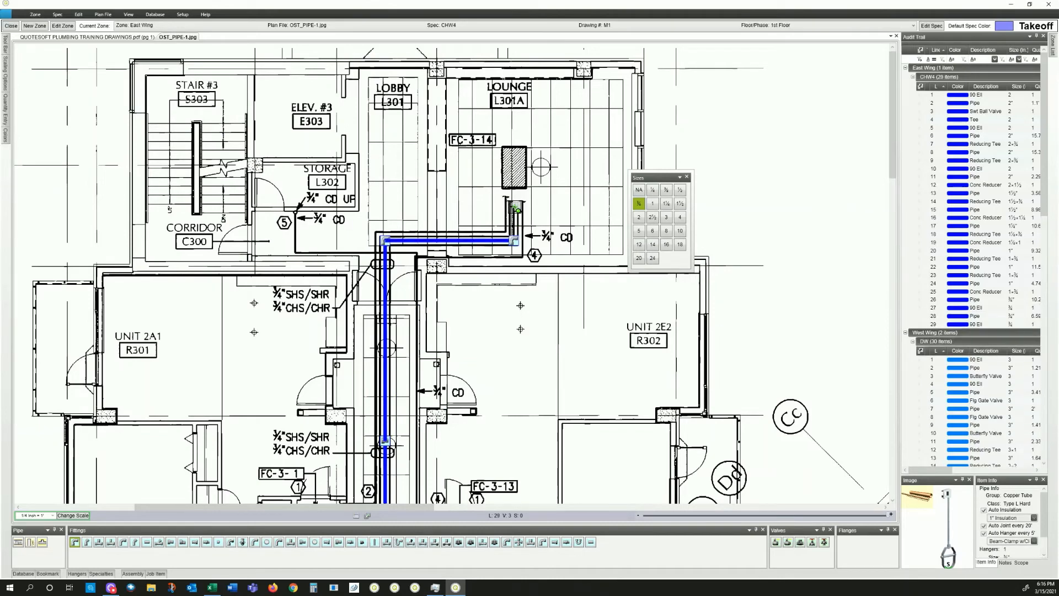
{"action": "left_click", "coordinate": [516, 207]}
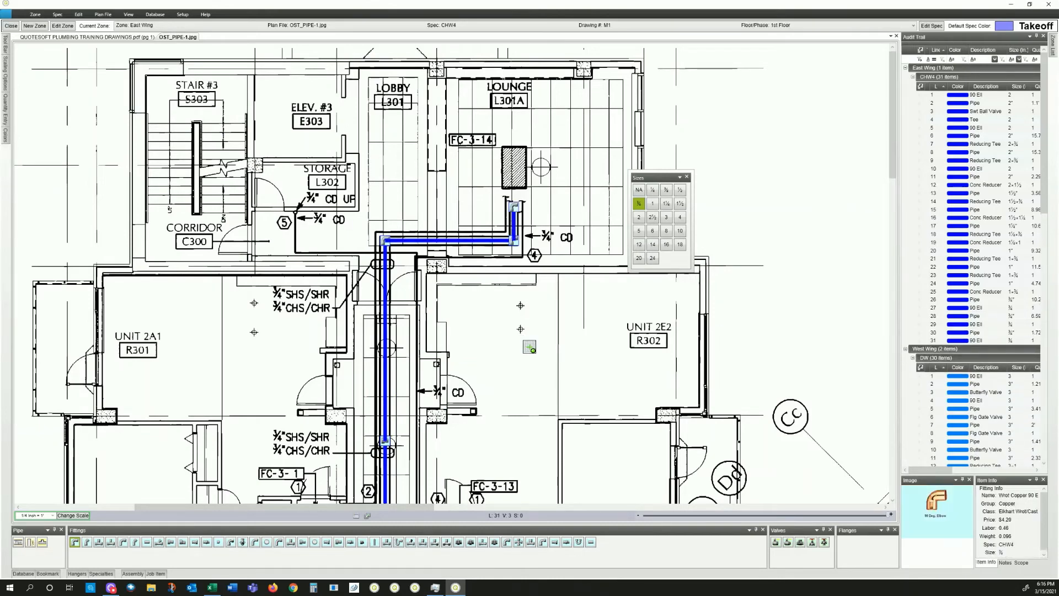
- Select the entire East Wing CHW4 run, from the riser to FC-3-14, and paste a duplicate of it
{"action": "scroll", "coordinate": [568, 346], "scroll_direction": "down", "scroll_amount": 3}
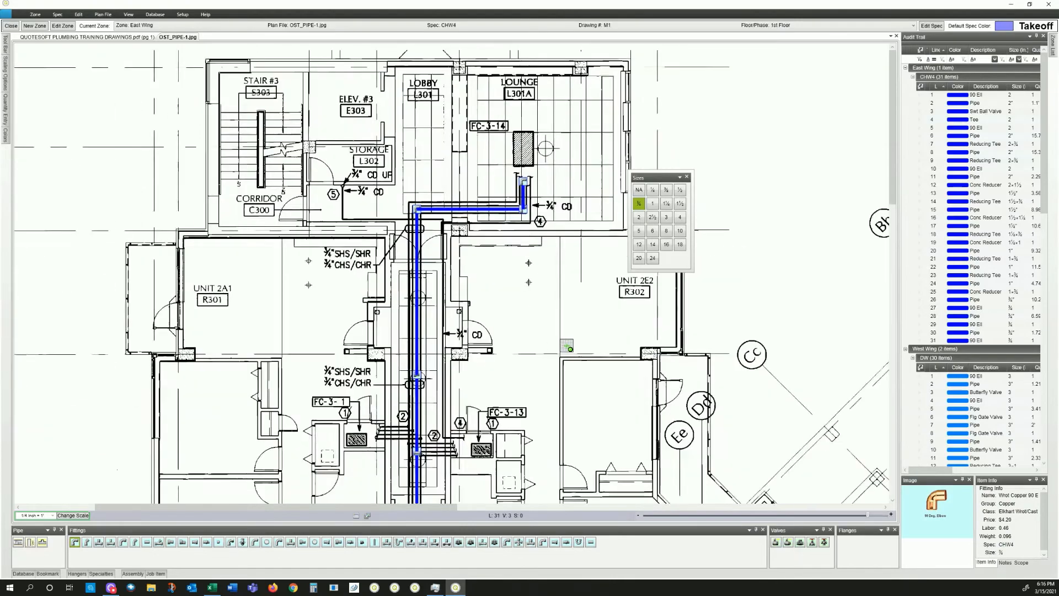
{"action": "scroll", "coordinate": [568, 346], "scroll_direction": "down", "scroll_amount": 5}
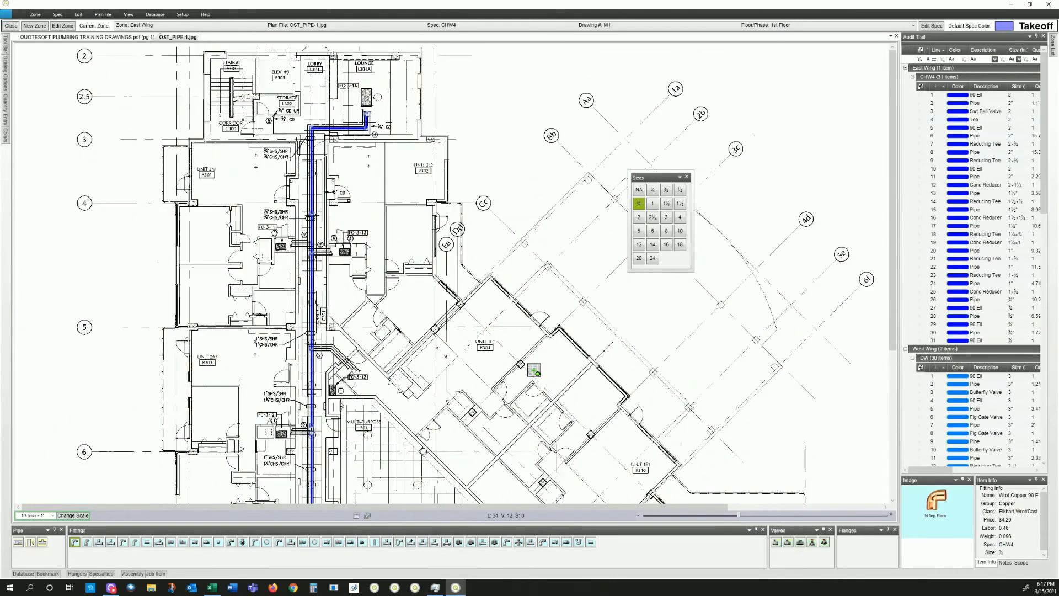
{"action": "scroll", "coordinate": [526, 415], "scroll_direction": "down", "scroll_amount": 2}
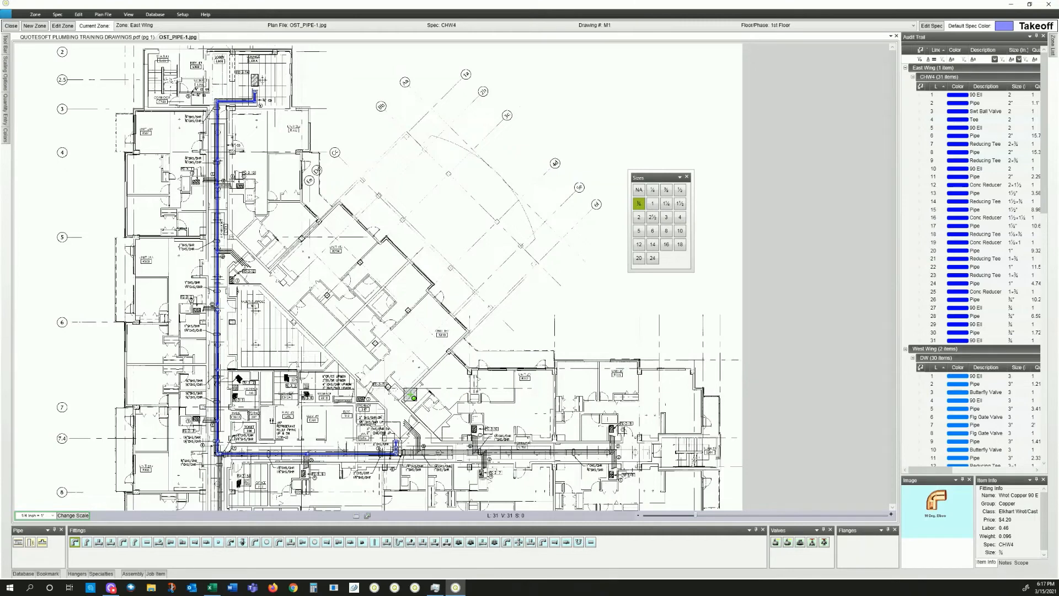
{"action": "key", "text": "Escape"}
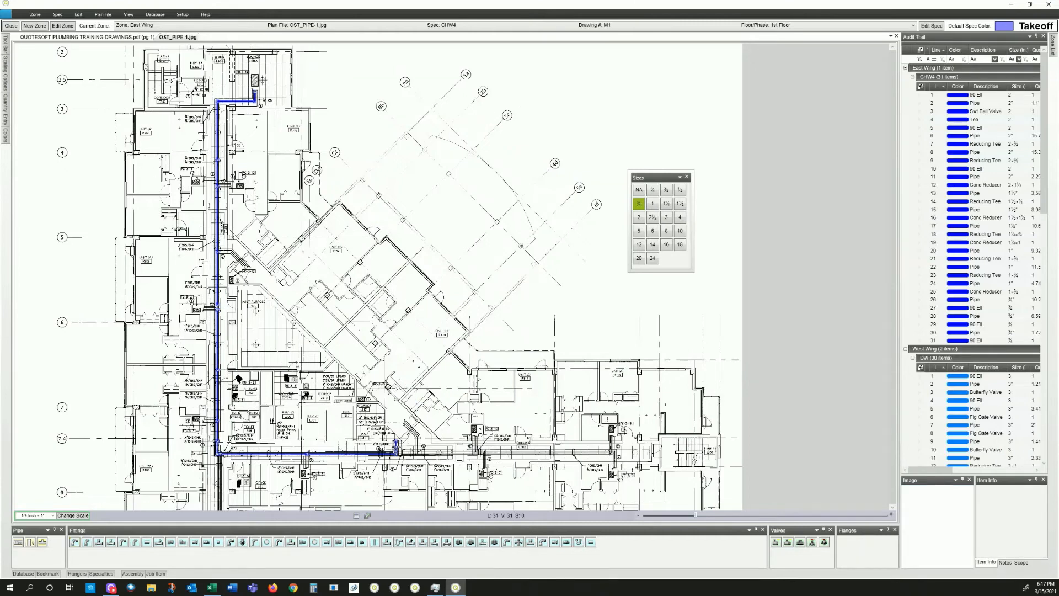
{"action": "left_click_drag", "start_coordinate": [143, 63], "coordinate": [527, 515]}
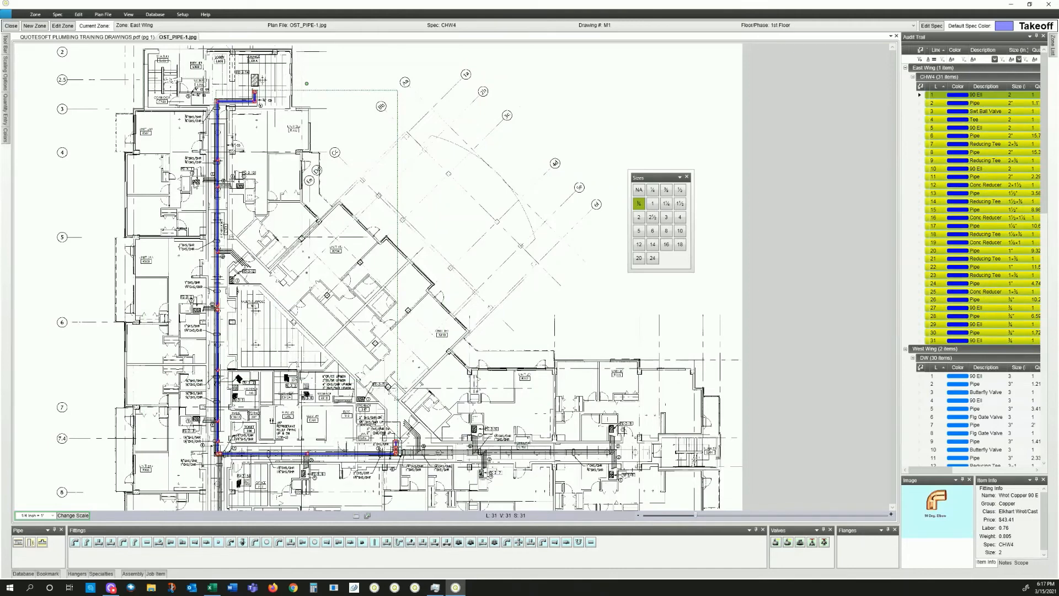
{"action": "key", "text": "ctrl+v"}
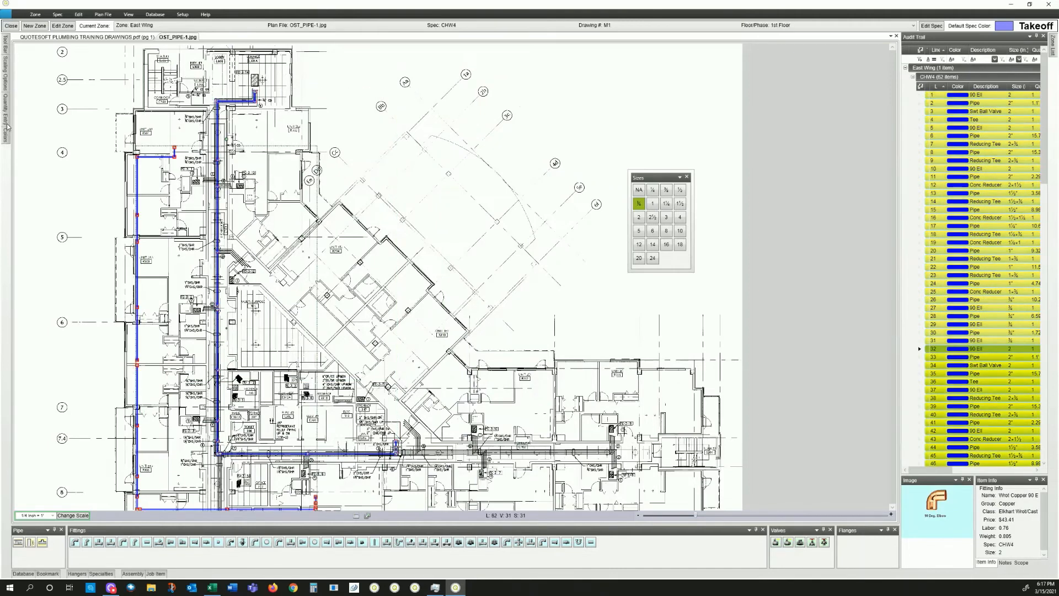
- Color the duplicated run light blue and move it alongside the original CHW4 run
{"action": "mouse_move", "coordinate": [7, 137]}
{"action": "left_click", "coordinate": [32, 100]}
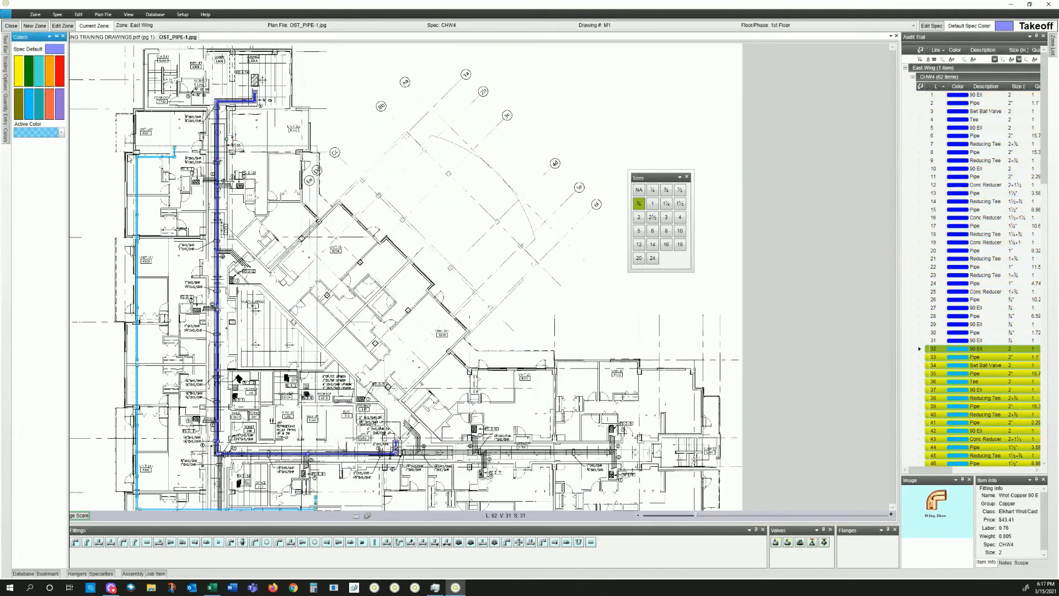
{"action": "left_click_drag", "start_coordinate": [137, 173], "coordinate": [220, 119]}
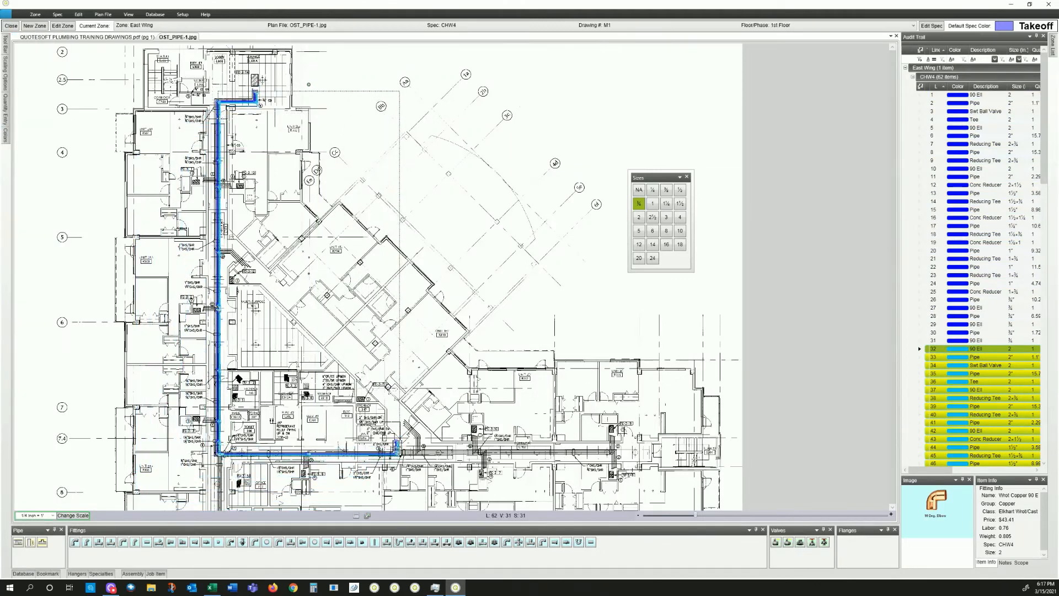
- Deselect the duplicated run and examine both parallel lines between the riser and the fan coil branches
{"action": "left_click", "coordinate": [393, 469]}
{"action": "scroll", "coordinate": [405, 458], "scroll_direction": "up", "scroll_amount": 1}
{"action": "scroll", "coordinate": [404, 458], "scroll_direction": "up", "scroll_amount": 2}
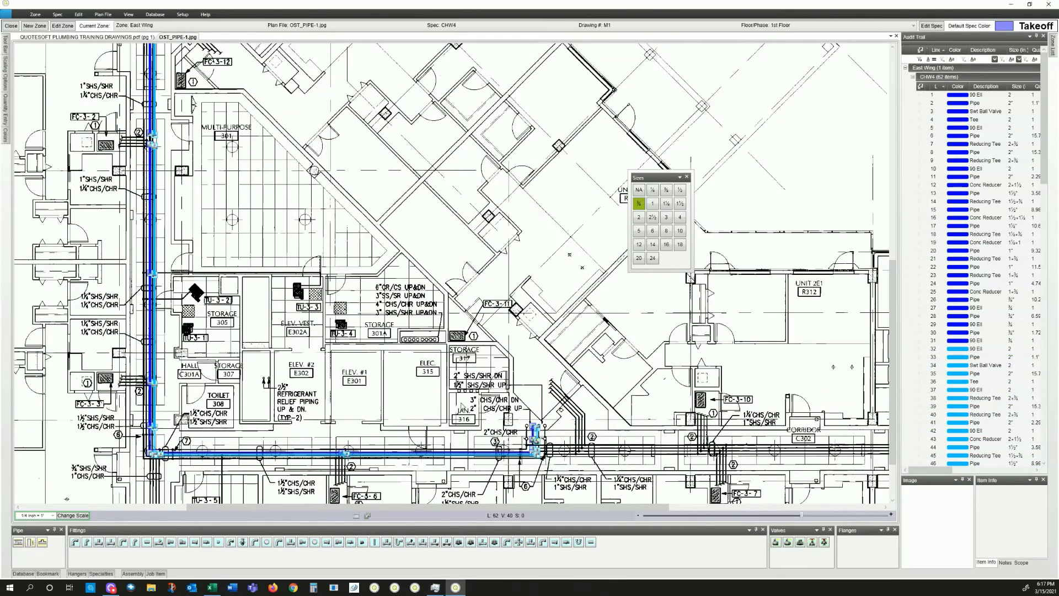
{"action": "scroll", "coordinate": [462, 405], "scroll_direction": "up", "scroll_amount": 1}
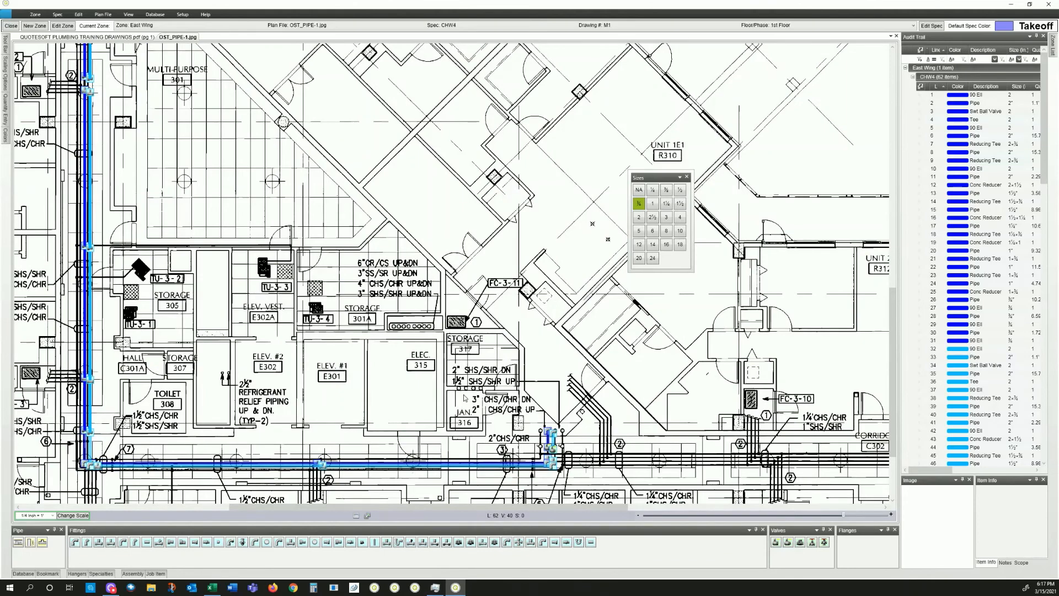
{"action": "scroll", "coordinate": [467, 395], "scroll_direction": "down", "scroll_amount": 3}
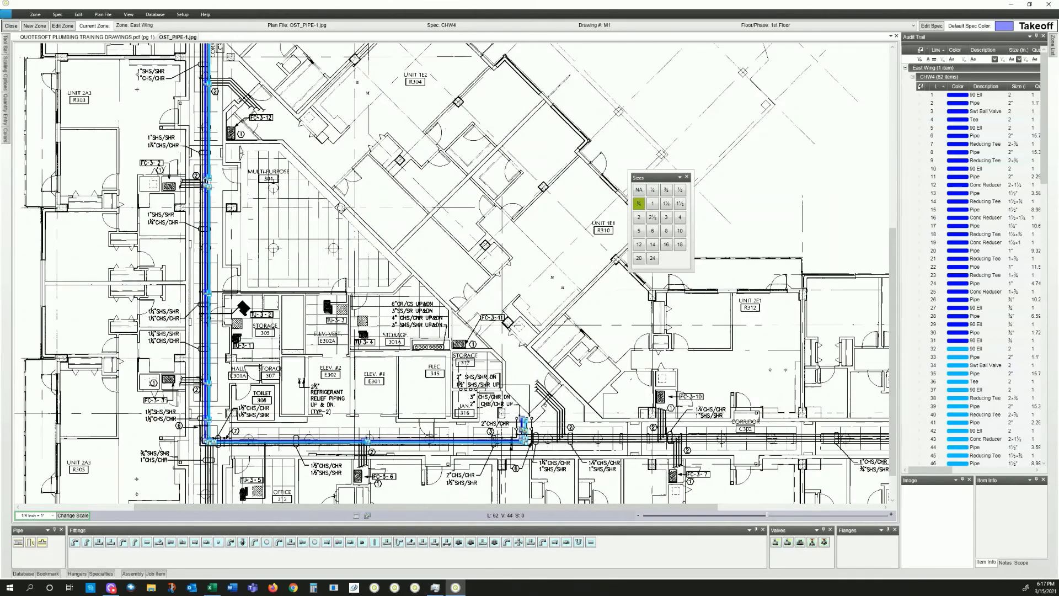
{"action": "scroll", "coordinate": [339, 422], "scroll_direction": "down", "scroll_amount": 1}
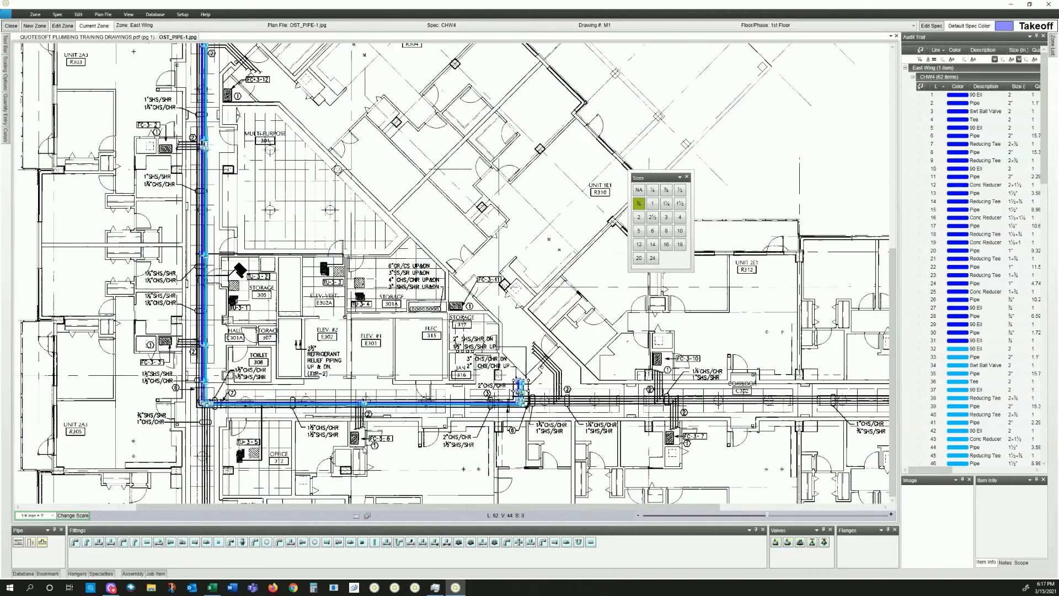
- Import the CHW4 assembly CCL-C02 - Clg Coil-Copper w/No TCV 3/4" from Heating & Cooling Template.JOB in Templates.asy
{"action": "left_click", "coordinate": [131, 573]}
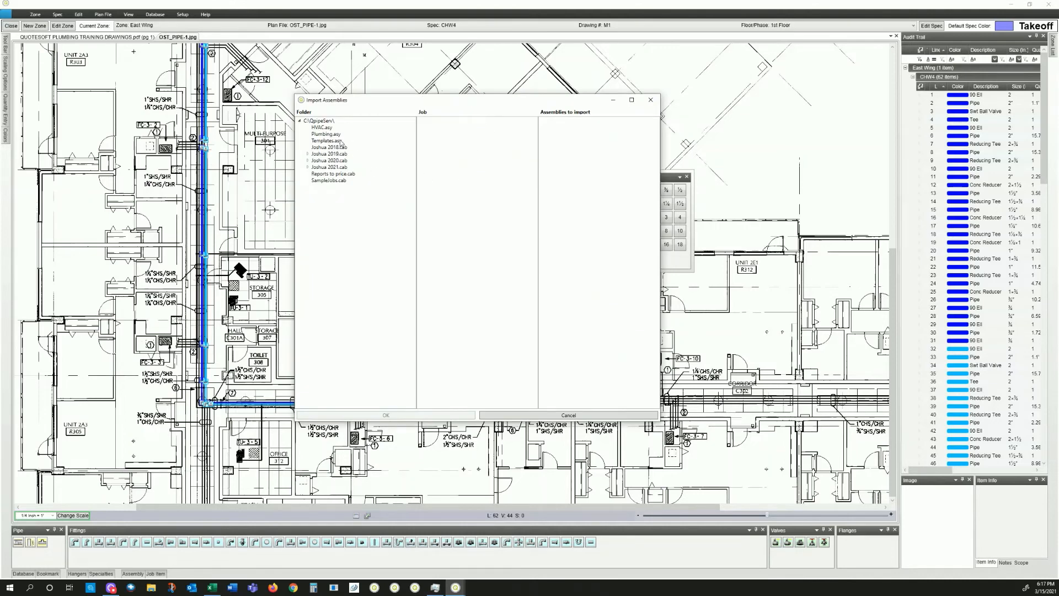
{"action": "left_click", "coordinate": [340, 141]}
{"action": "left_click", "coordinate": [484, 139]}
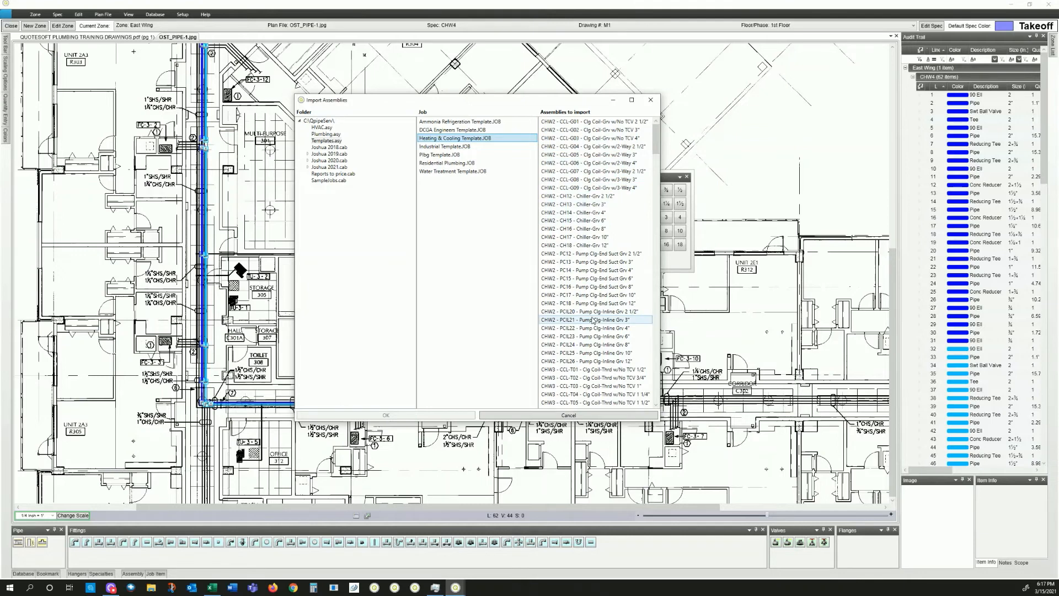
{"action": "scroll", "coordinate": [593, 321], "scroll_direction": "down", "scroll_amount": 13}
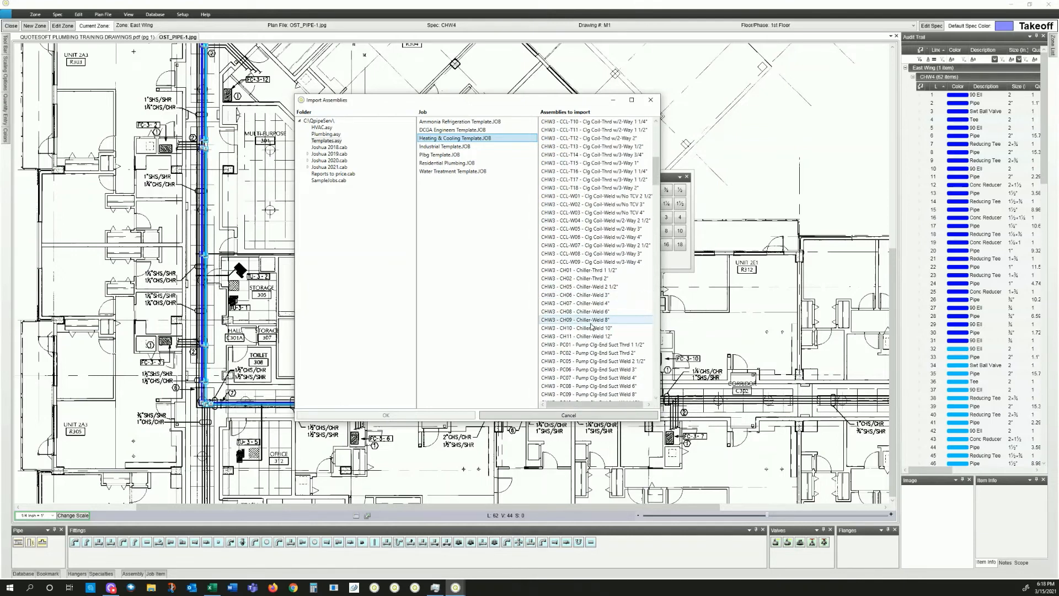
{"action": "scroll", "coordinate": [594, 368], "scroll_direction": "down", "scroll_amount": 6}
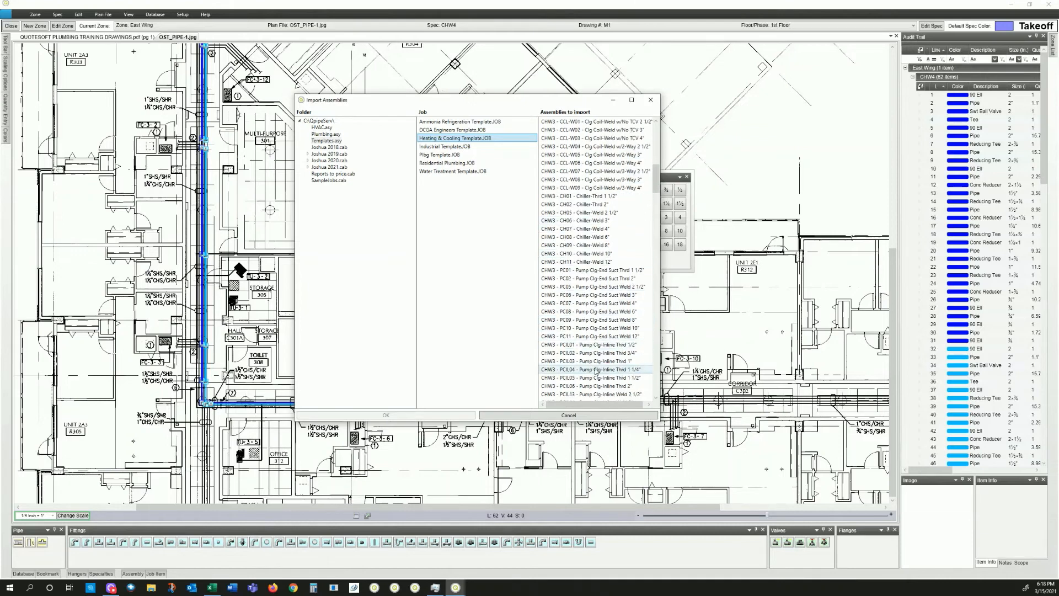
{"action": "scroll", "coordinate": [596, 371], "scroll_direction": "down", "scroll_amount": 7}
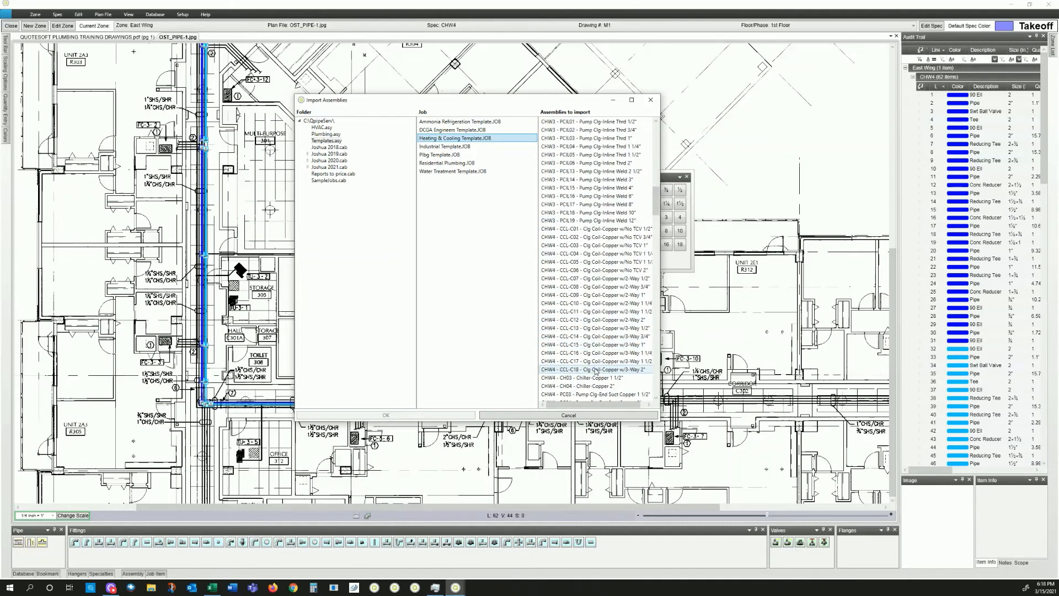
{"action": "scroll", "coordinate": [595, 371], "scroll_direction": "down", "scroll_amount": 6}
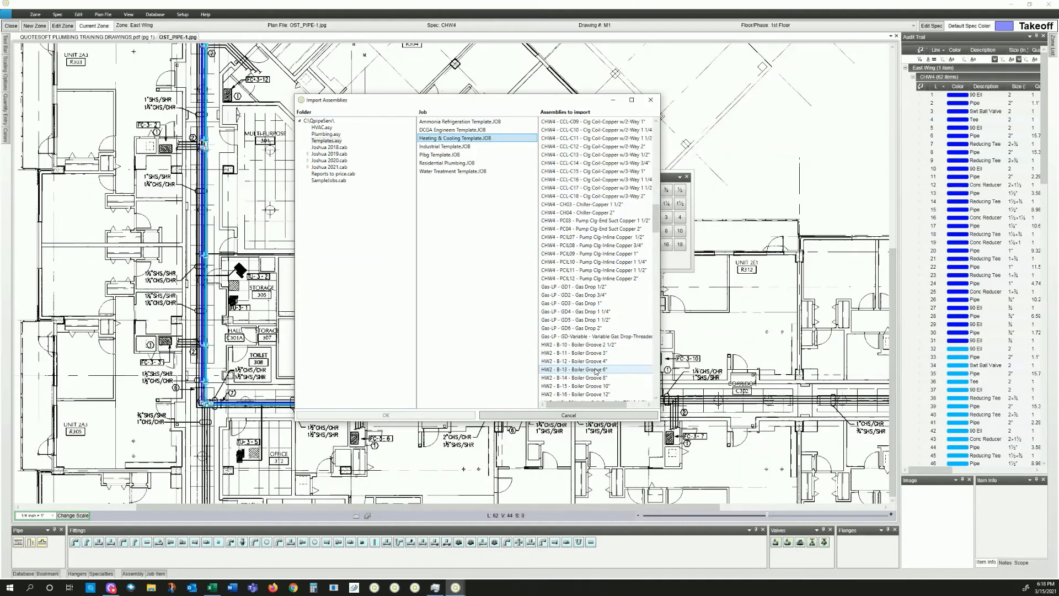
{"action": "scroll", "coordinate": [595, 370], "scroll_direction": "down", "scroll_amount": 4}
{"action": "scroll", "coordinate": [596, 371], "scroll_direction": "up", "scroll_amount": 5}
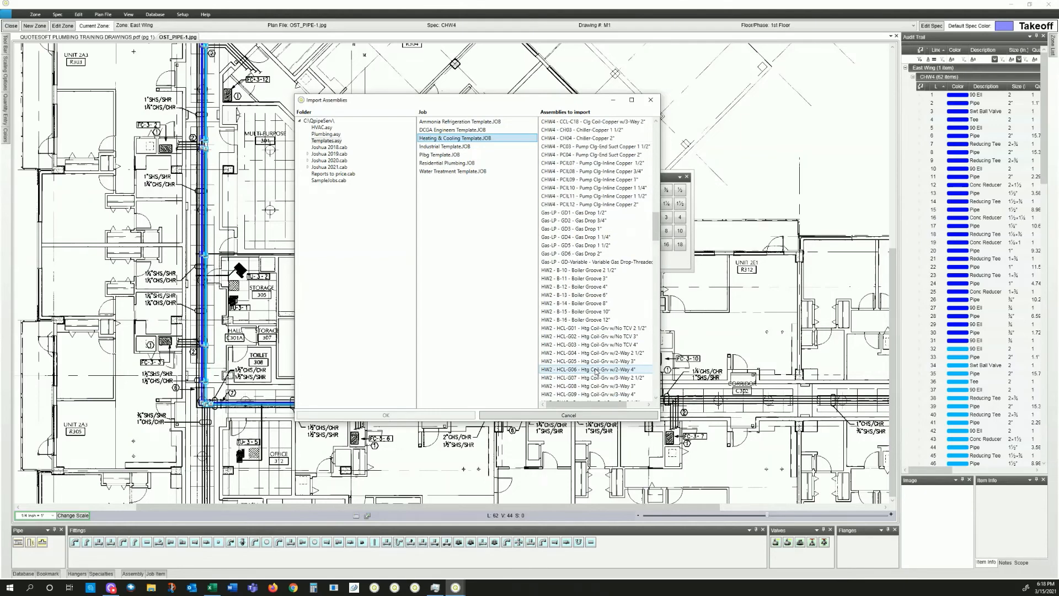
{"action": "scroll", "coordinate": [611, 177], "scroll_direction": "up", "scroll_amount": 2}
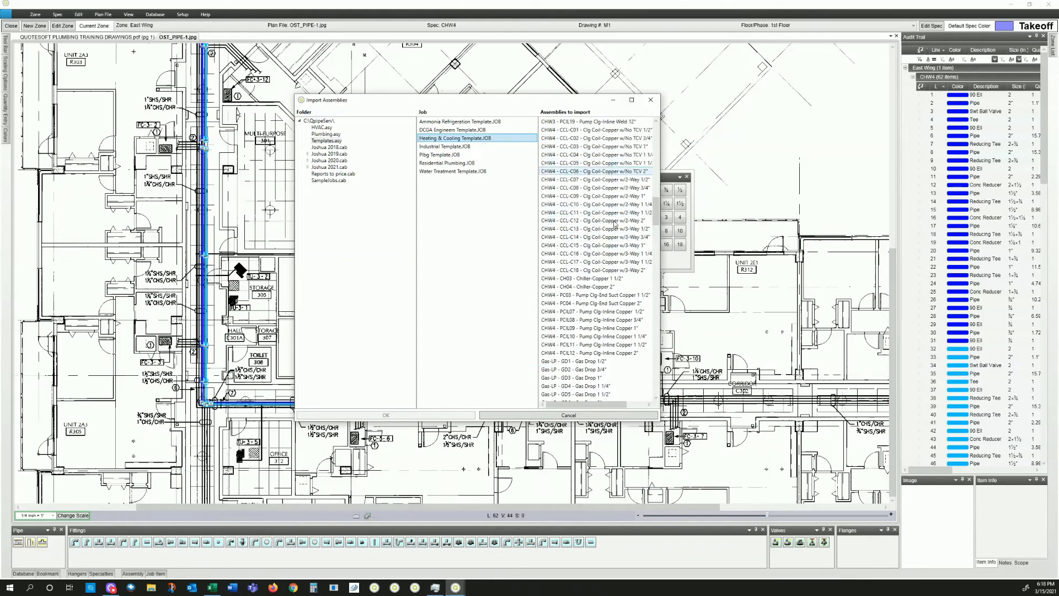
{"action": "left_click", "coordinate": [557, 138]}
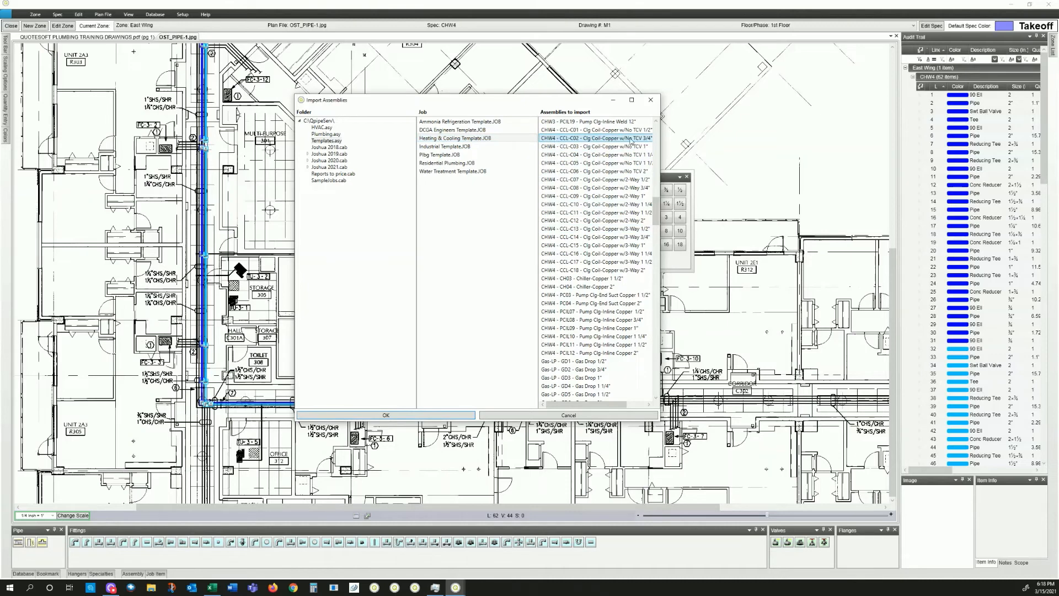
{"action": "left_click", "coordinate": [358, 416]}
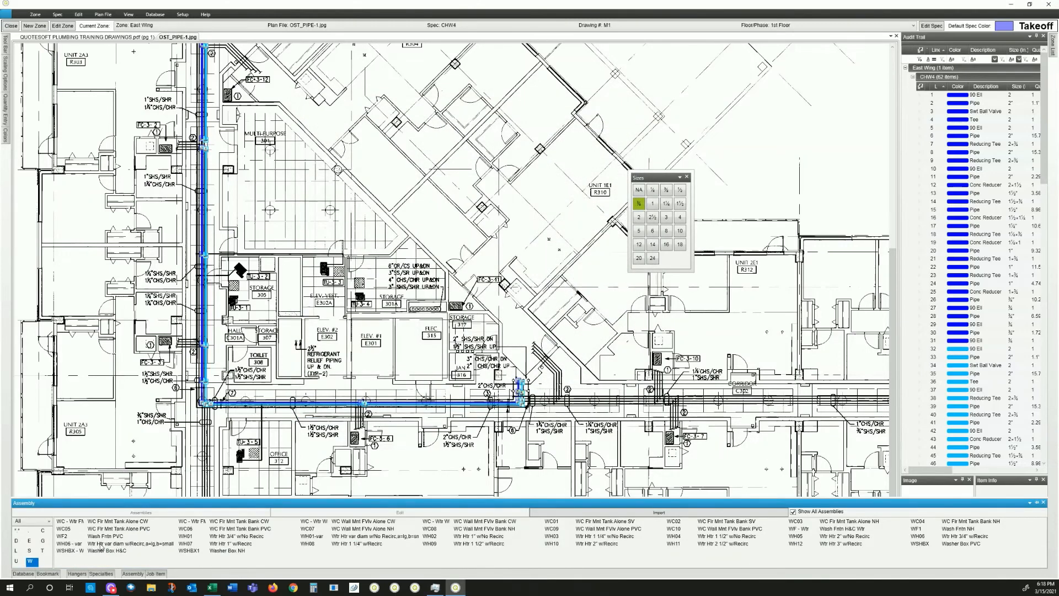
- Place the CCL-C02 cooling coil assembly at fan coils FC-3-6, FC-3-3 and FC-3-2
{"action": "left_click", "coordinate": [43, 532]}
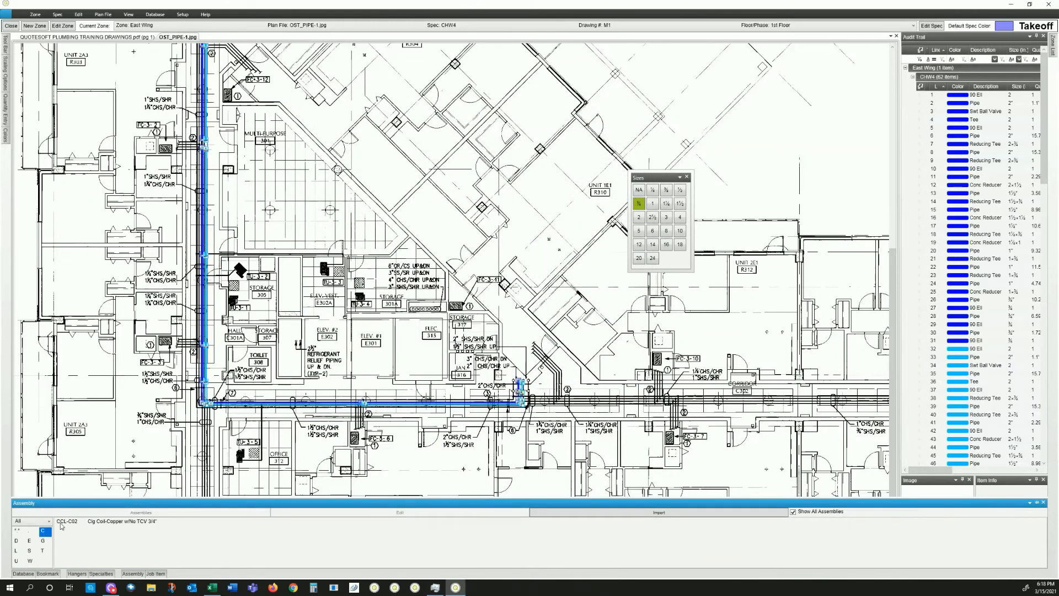
{"action": "left_click", "coordinate": [71, 525]}
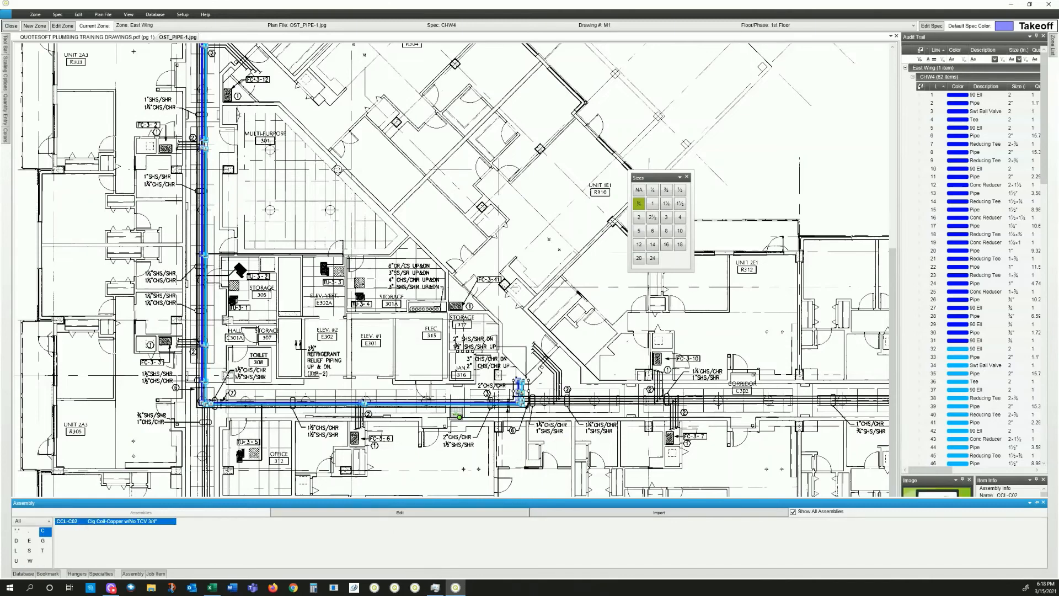
{"action": "left_click", "coordinate": [356, 438]}
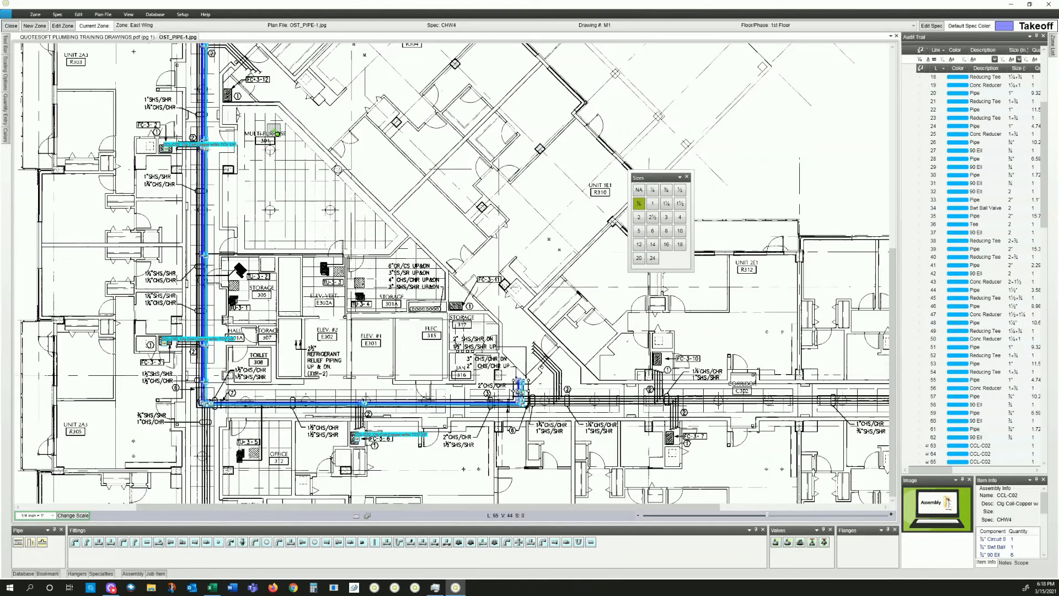
{"action": "left_click", "coordinate": [274, 129]}
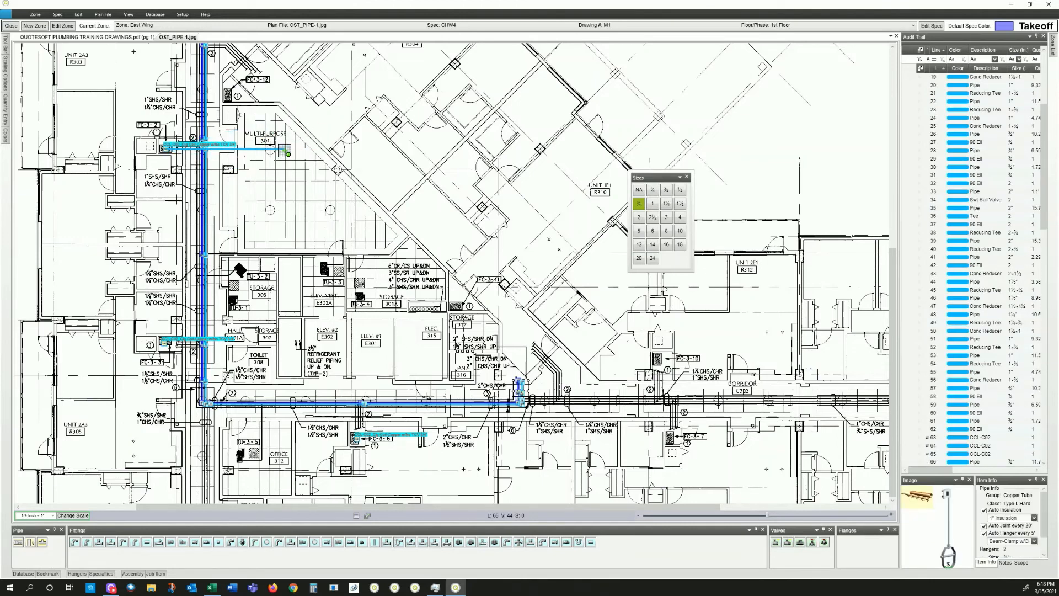
{"action": "key", "text": "Escape"}
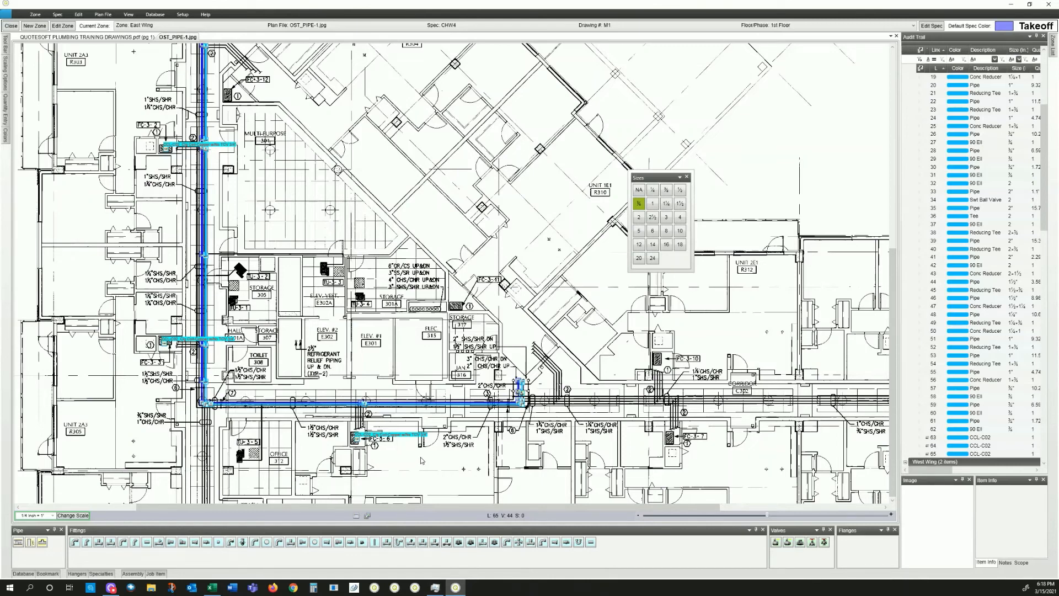
- Show the assembly list as a small floating window over the plan near the riser beside JAN. 316
{"action": "scroll", "coordinate": [429, 323], "scroll_direction": "down", "scroll_amount": 3}
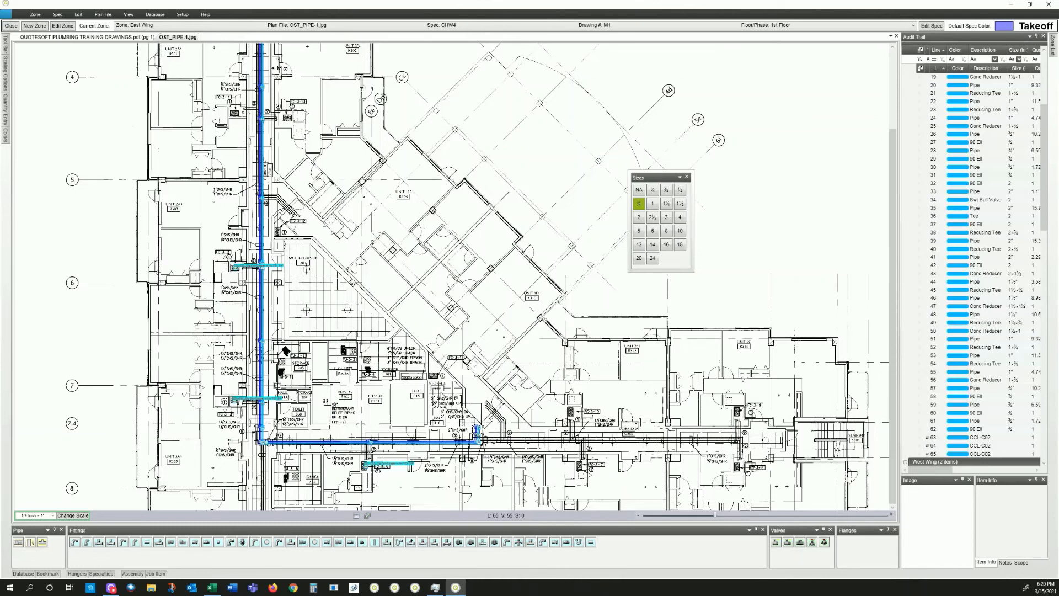
{"action": "scroll", "coordinate": [479, 431], "scroll_direction": "up", "scroll_amount": 2}
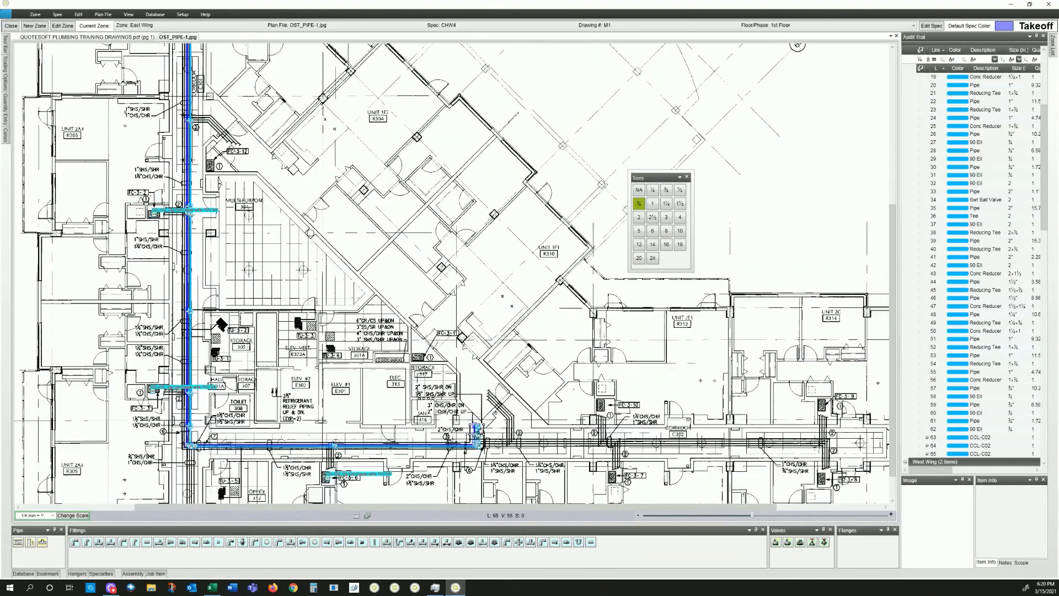
{"action": "scroll", "coordinate": [479, 431], "scroll_direction": "up", "scroll_amount": 3}
{"action": "scroll", "coordinate": [479, 431], "scroll_direction": "up", "scroll_amount": 1}
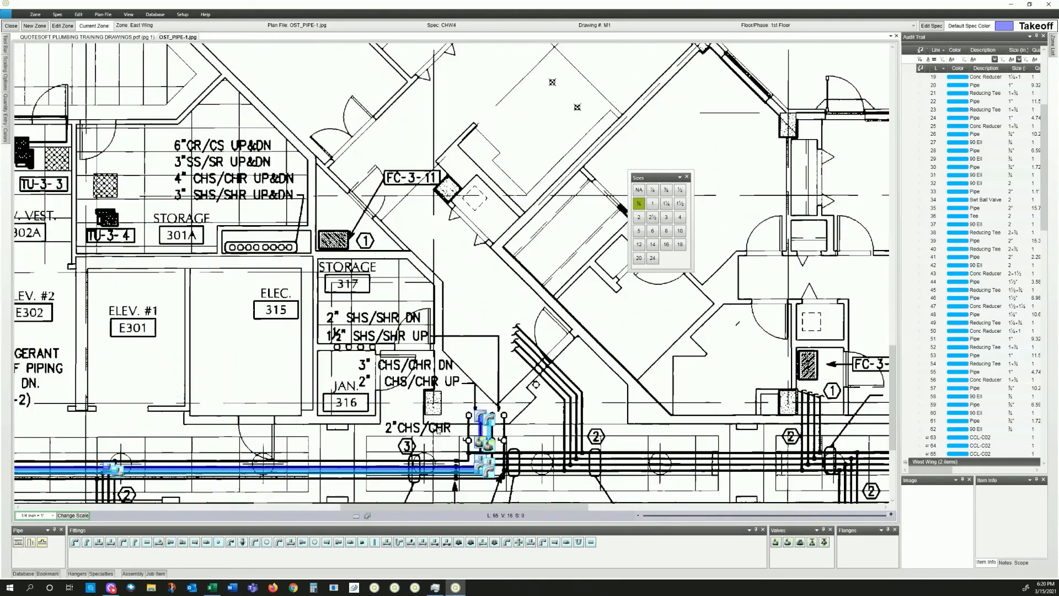
{"action": "left_click_drag", "start_coordinate": [449, 432], "coordinate": [451, 378]}
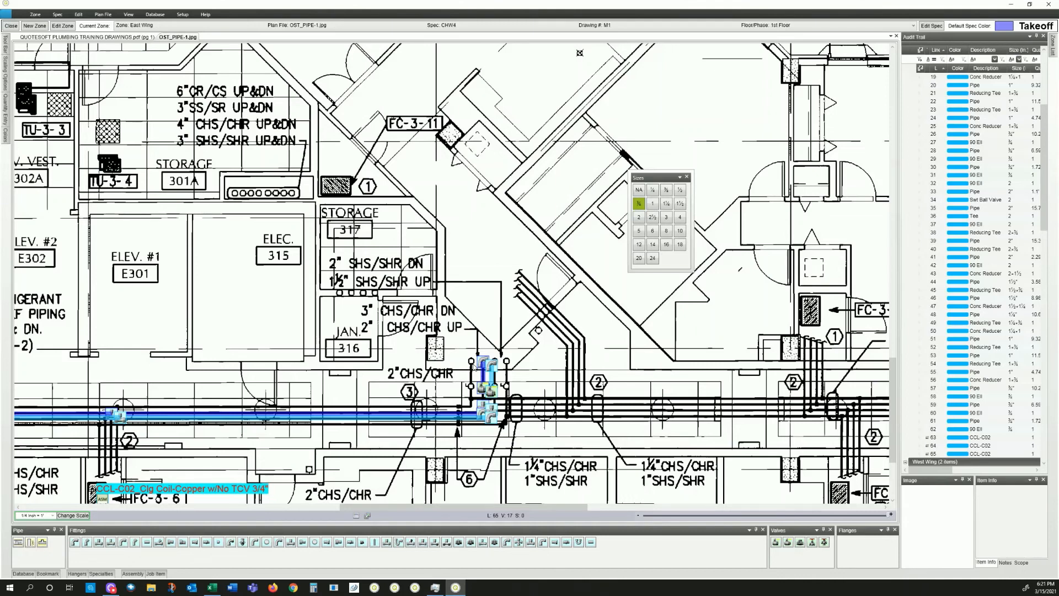
{"action": "left_click", "coordinate": [133, 574]}
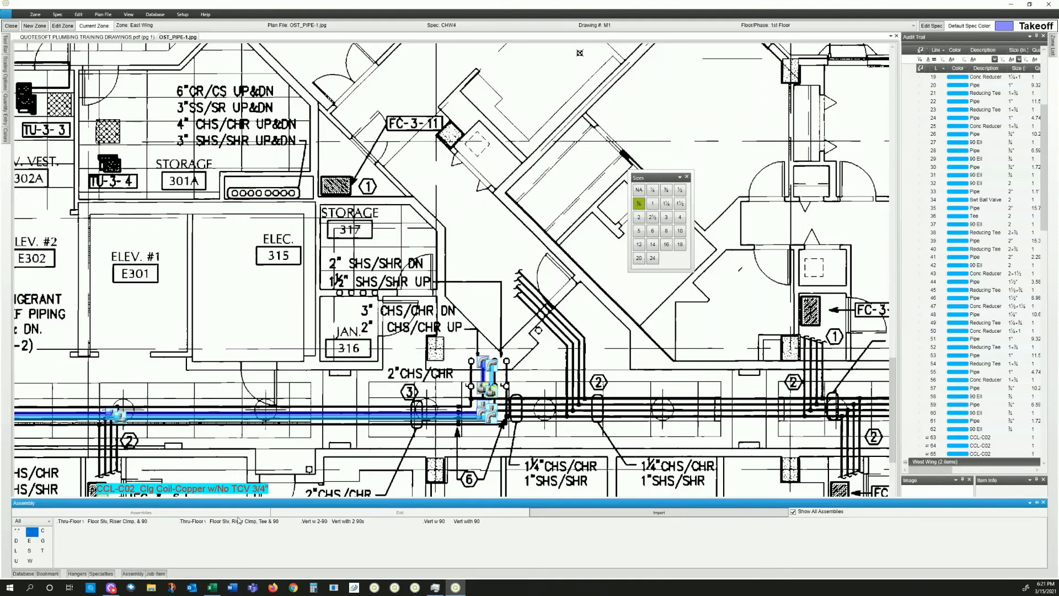
{"action": "left_click", "coordinate": [1037, 502]}
{"action": "mouse_move", "coordinate": [638, 337]}
{"action": "left_mouse_down"}
{"action": "mouse_move", "coordinate": [322, 203]}
{"action": "mouse_move", "coordinate": [312, 157]}
{"action": "left_mouse_up"}
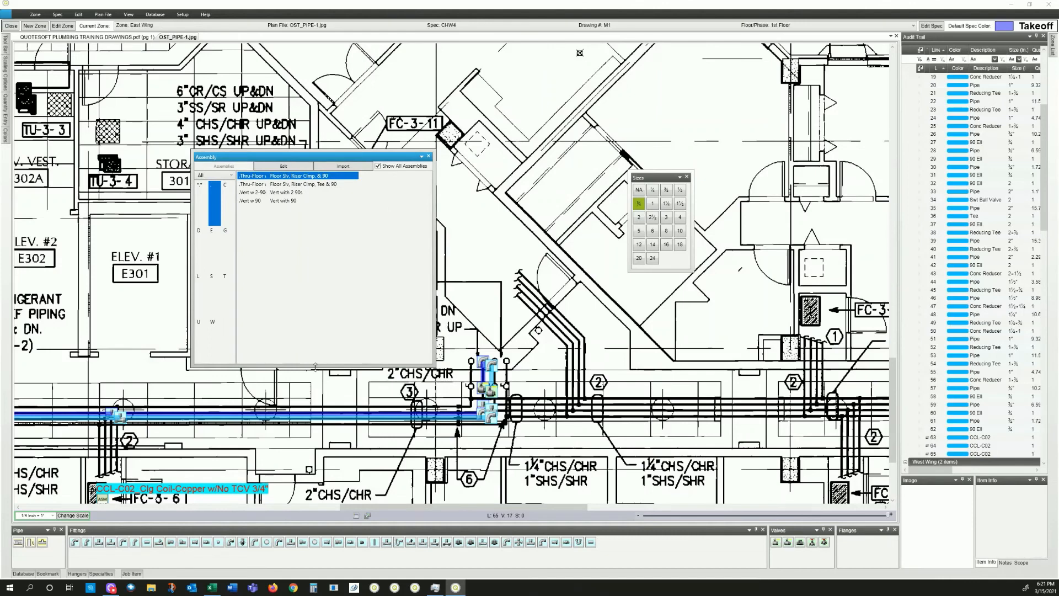
{"action": "left_click_drag", "start_coordinate": [317, 369], "coordinate": [317, 222]}
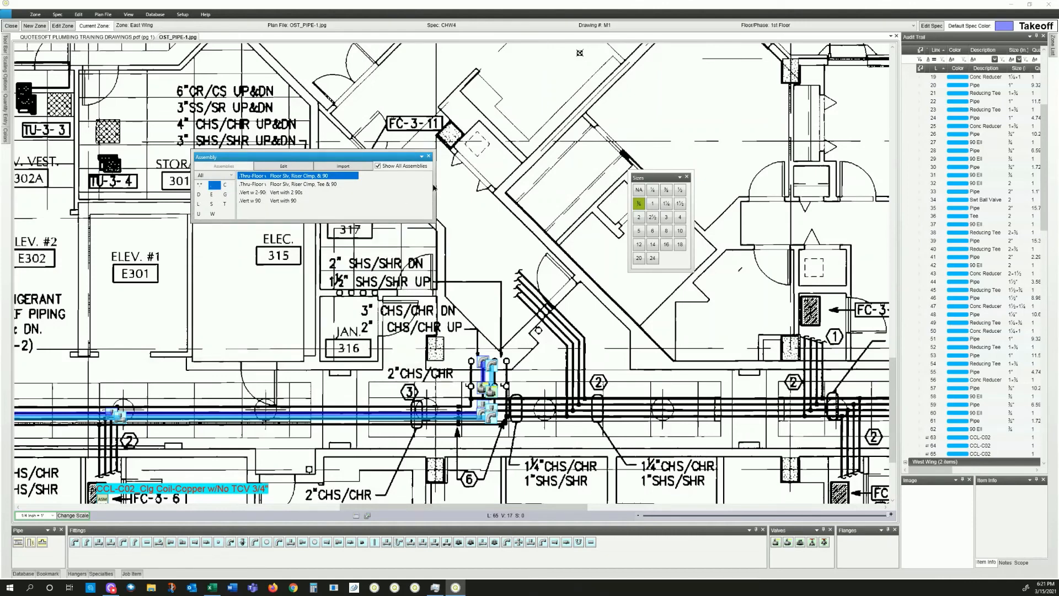
{"action": "left_click_drag", "start_coordinate": [435, 190], "coordinate": [316, 172]}
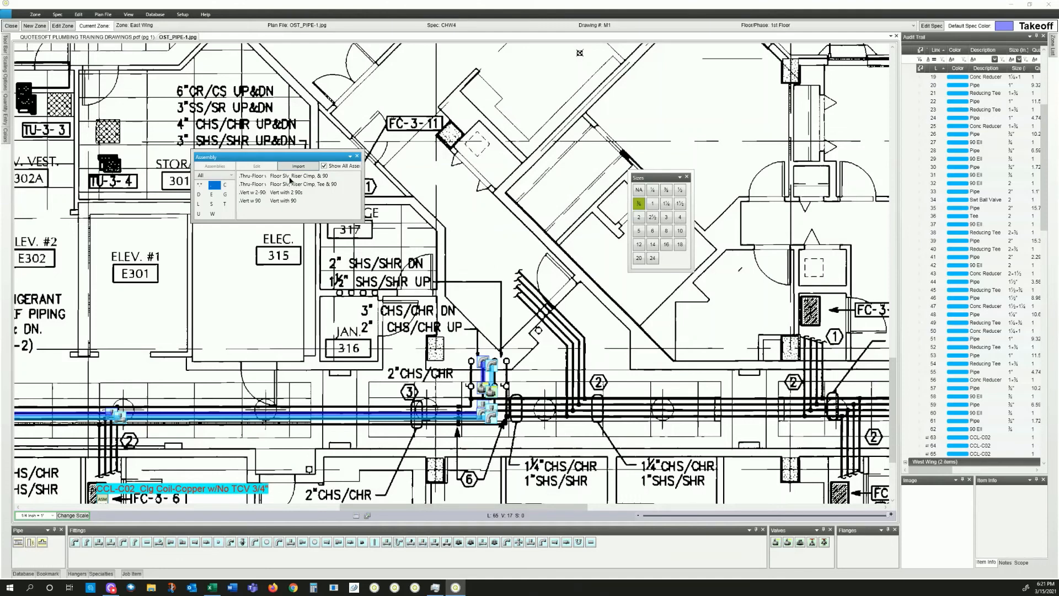
- Configure the Thru-Floor w 90 assembly (floor sleeve, riser clamp and 90) with size 2" and pipe quantity 3
{"action": "double_click", "coordinate": [291, 180]}
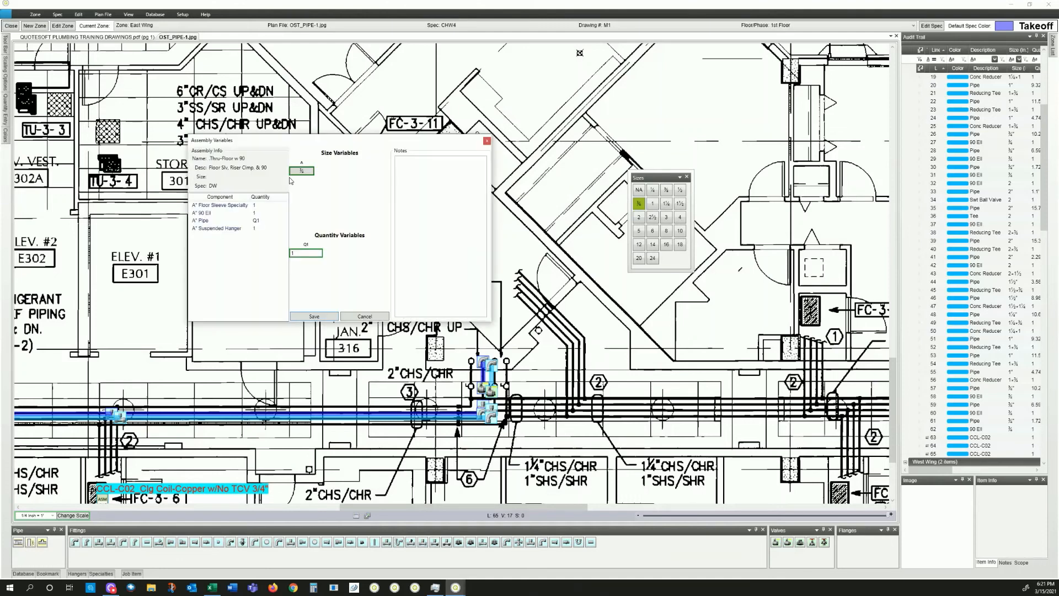
{"action": "left_click", "coordinate": [365, 317]}
{"action": "left_click", "coordinate": [644, 217]}
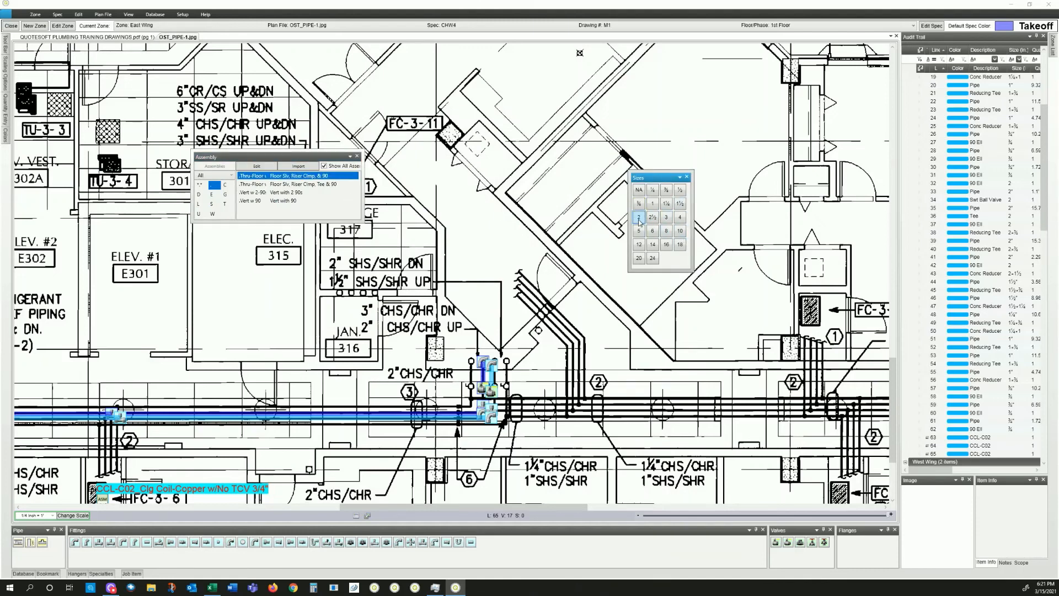
{"action": "double_click", "coordinate": [280, 177]}
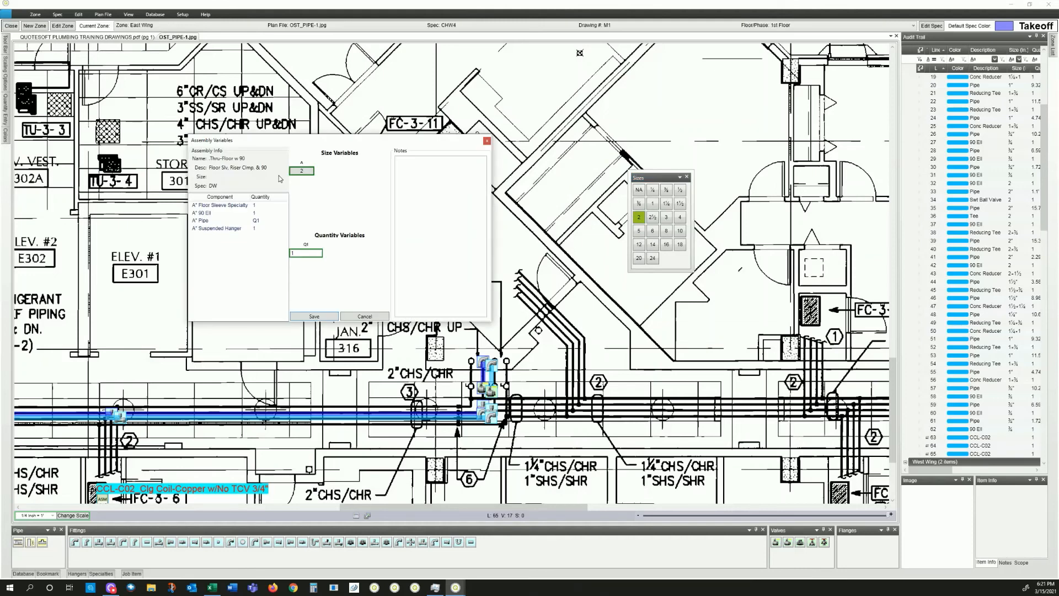
{"action": "left_click", "coordinate": [306, 255]}
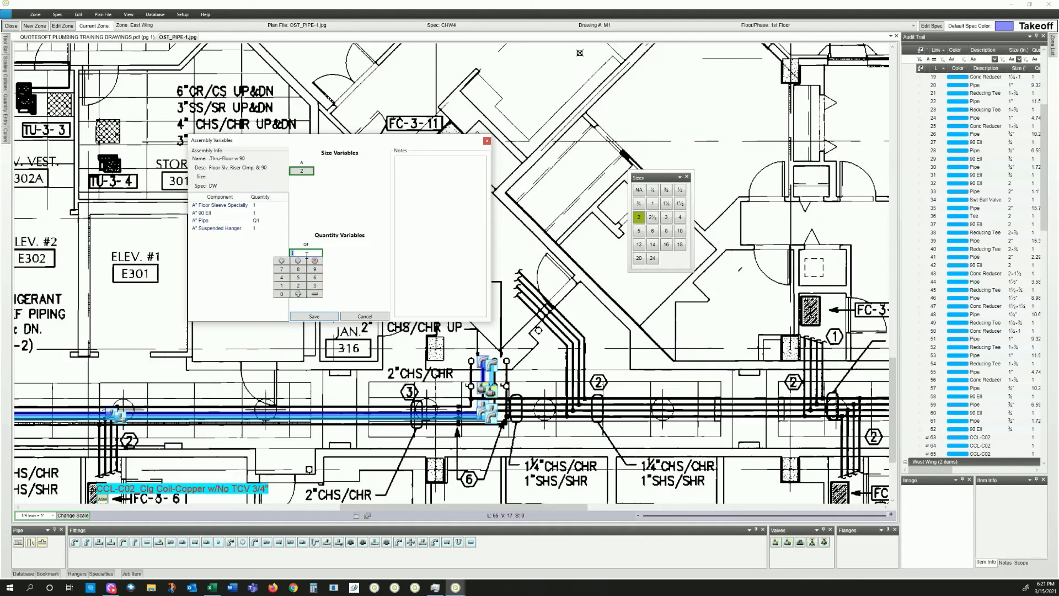
{"action": "left_click", "coordinate": [314, 285]}
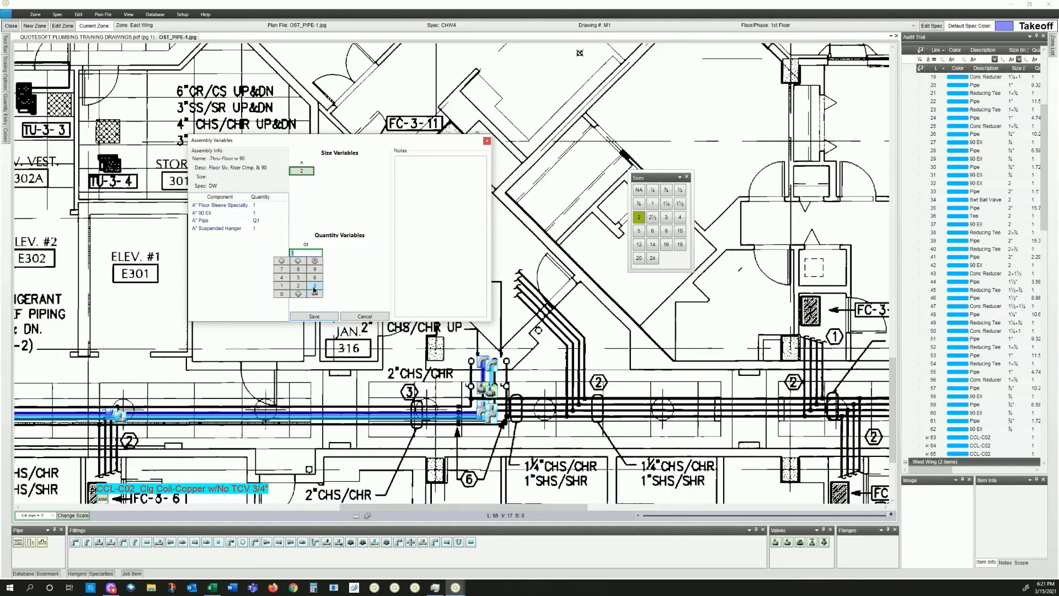
{"action": "left_click", "coordinate": [325, 316]}
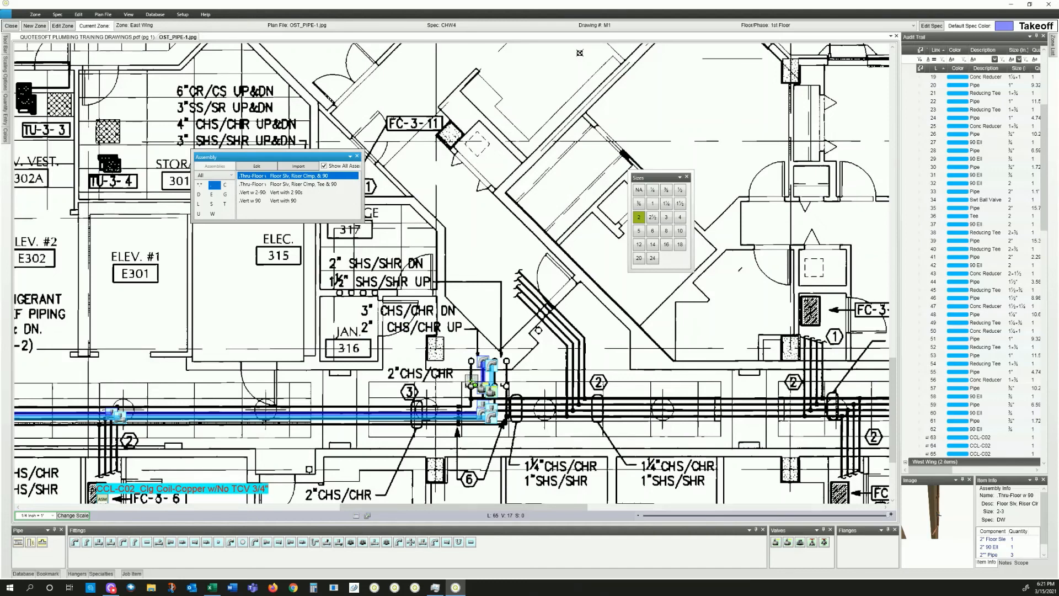
- Place the Thru-Floor w 90 assembly at the riser and run its 2" line through a ball valve, tee and 90 ell to a tee at the FC-3-6 branch
{"action": "left_click", "coordinate": [471, 387]}
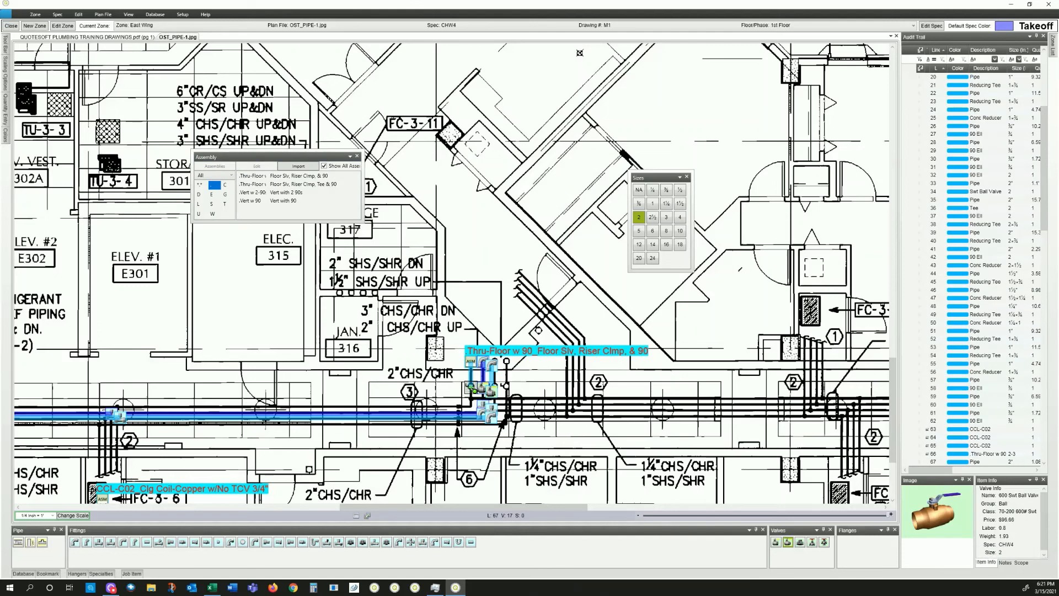
{"action": "left_click", "coordinate": [473, 401]}
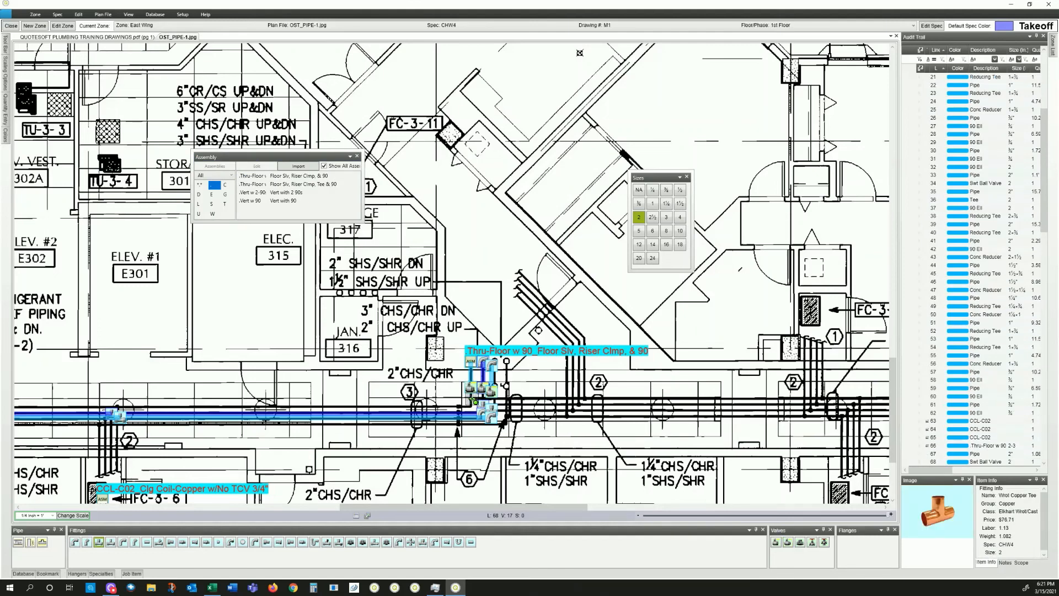
{"action": "left_click", "coordinate": [474, 409]}
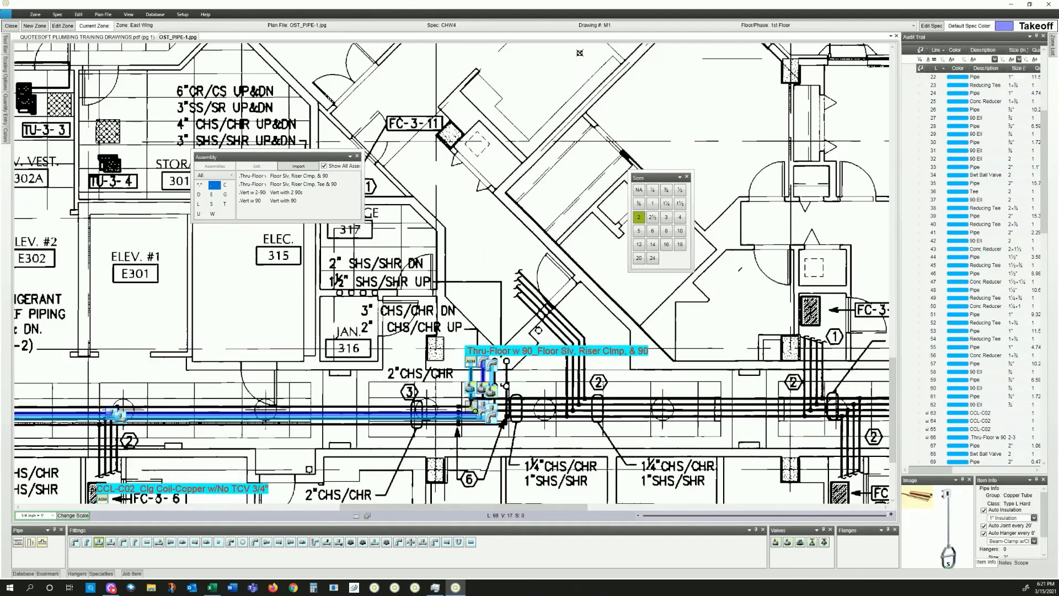
{"action": "left_click", "coordinate": [472, 406]}
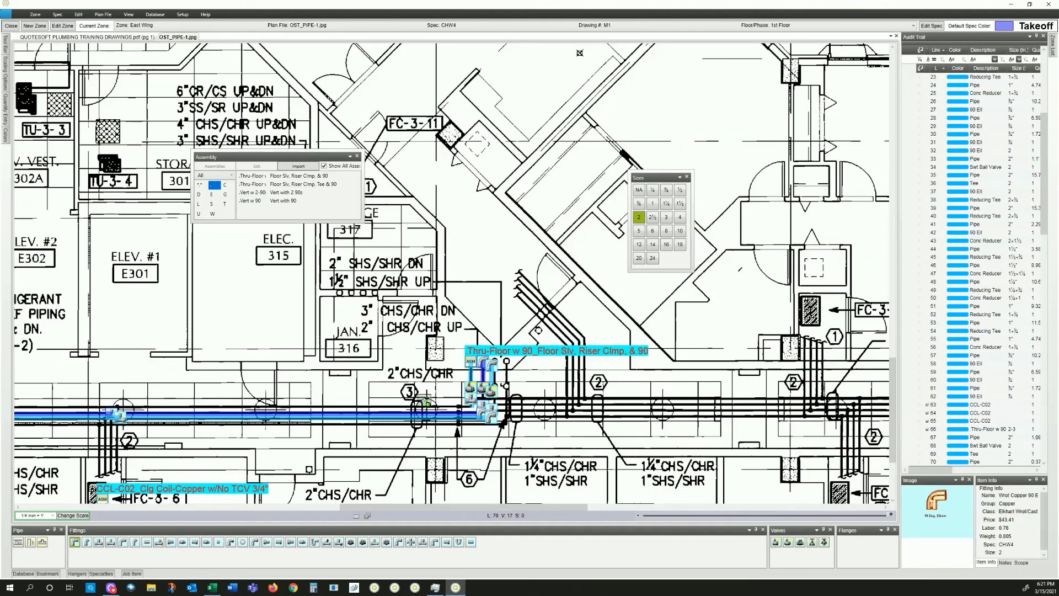
{"action": "left_click", "coordinate": [472, 407]}
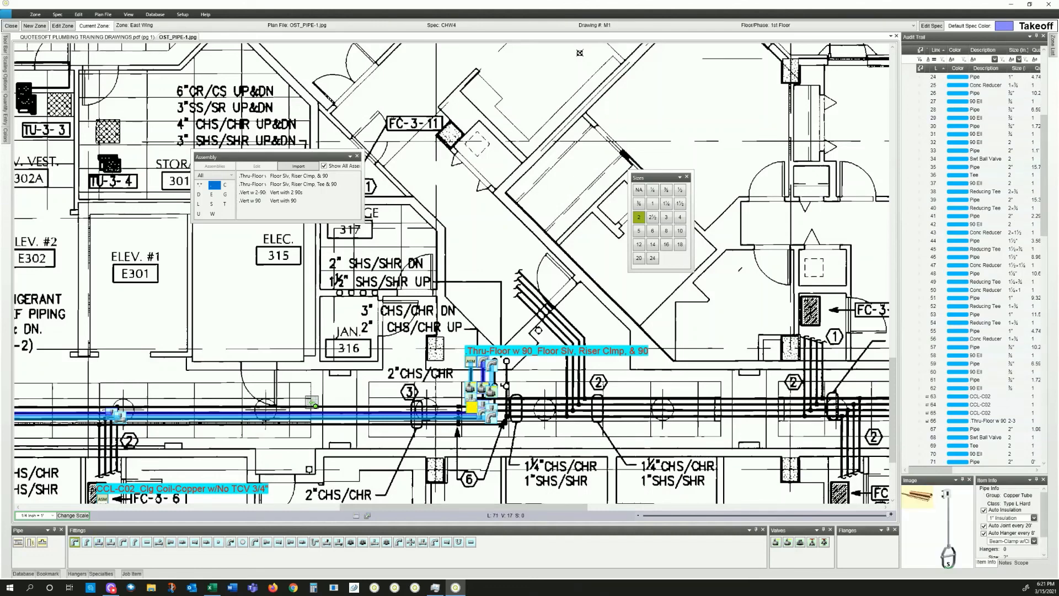
{"action": "left_click", "coordinate": [120, 409]}
{"action": "left_click", "coordinate": [118, 409]}
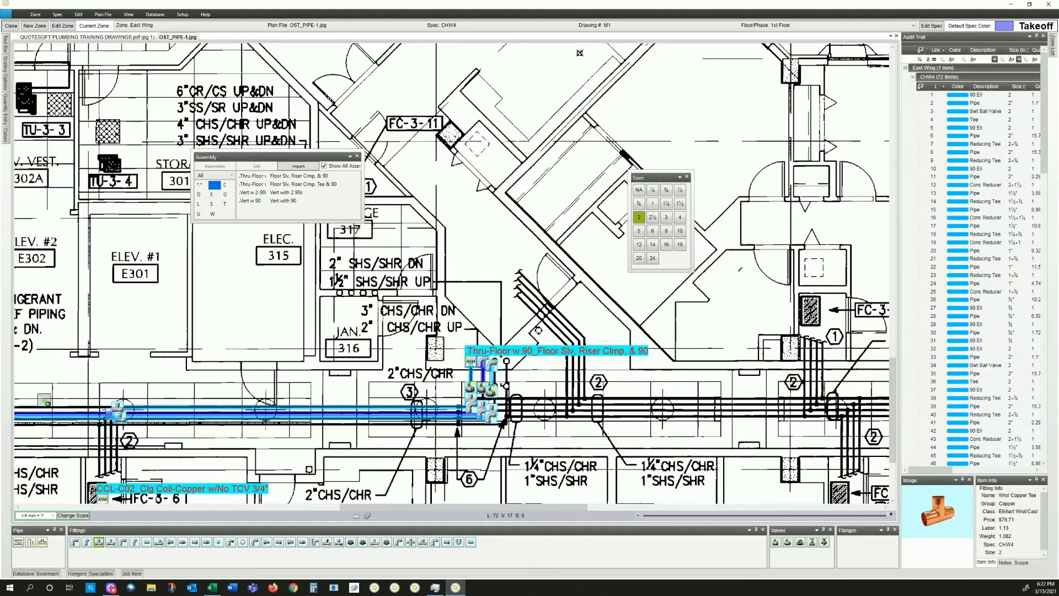
- Configure the Vert w 2-90s assembly with pipe size 2" and vertical length 5
{"action": "left_click_drag", "start_coordinate": [70, 377], "coordinate": [204, 381]}
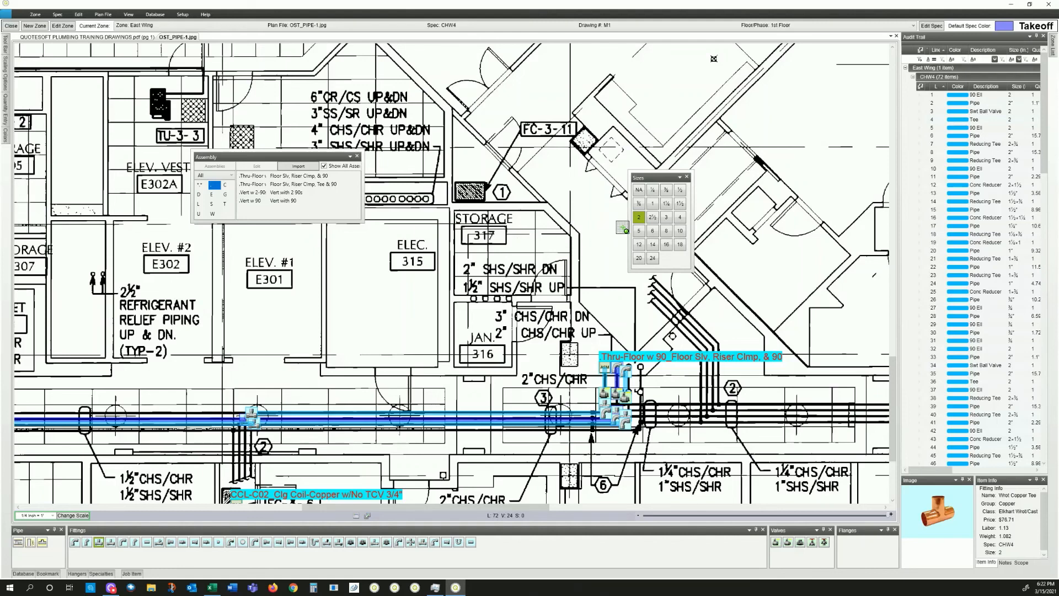
{"action": "double_click", "coordinate": [280, 194]}
{"action": "left_click", "coordinate": [304, 251]}
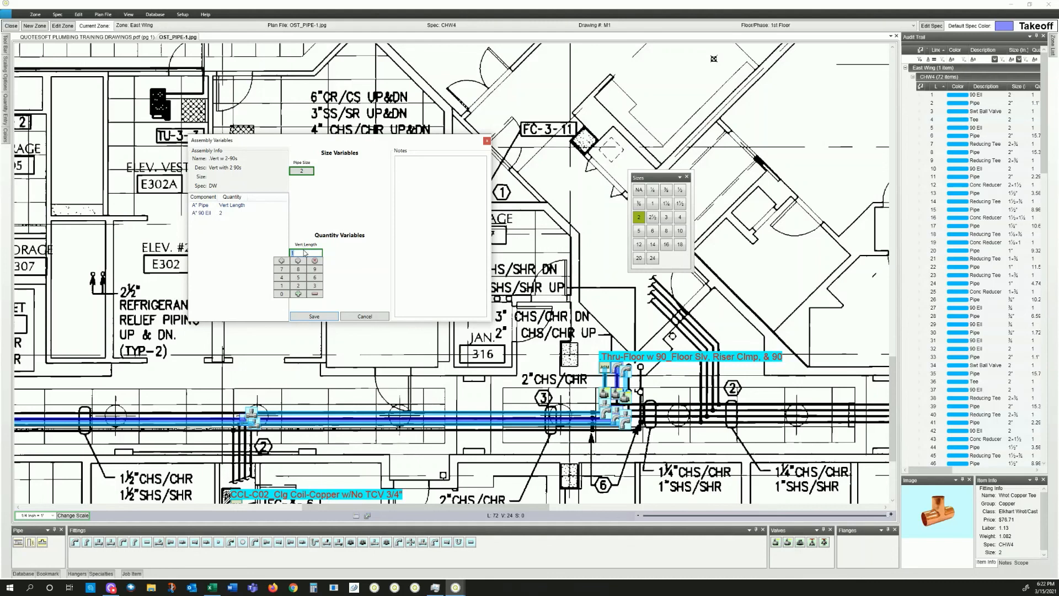
{"action": "left_click", "coordinate": [316, 317]}
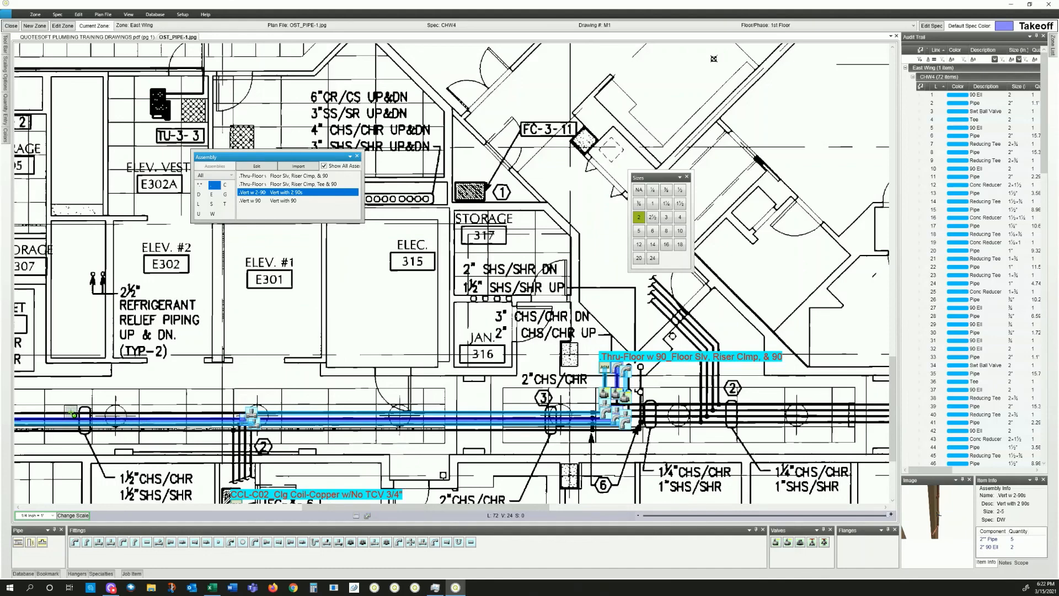
- Place the Vert w 2-90s assembly at the FC-3-6 branch and extend the 2" pipe along the corridor toward Toilet 308
{"action": "left_click", "coordinate": [56, 413]}
{"action": "left_click", "coordinate": [55, 413]}
{"action": "left_click_drag", "start_coordinate": [51, 414], "coordinate": [144, 414]}
{"action": "left_click", "coordinate": [56, 412]}
{"action": "left_click_drag", "start_coordinate": [54, 413], "coordinate": [158, 408]}
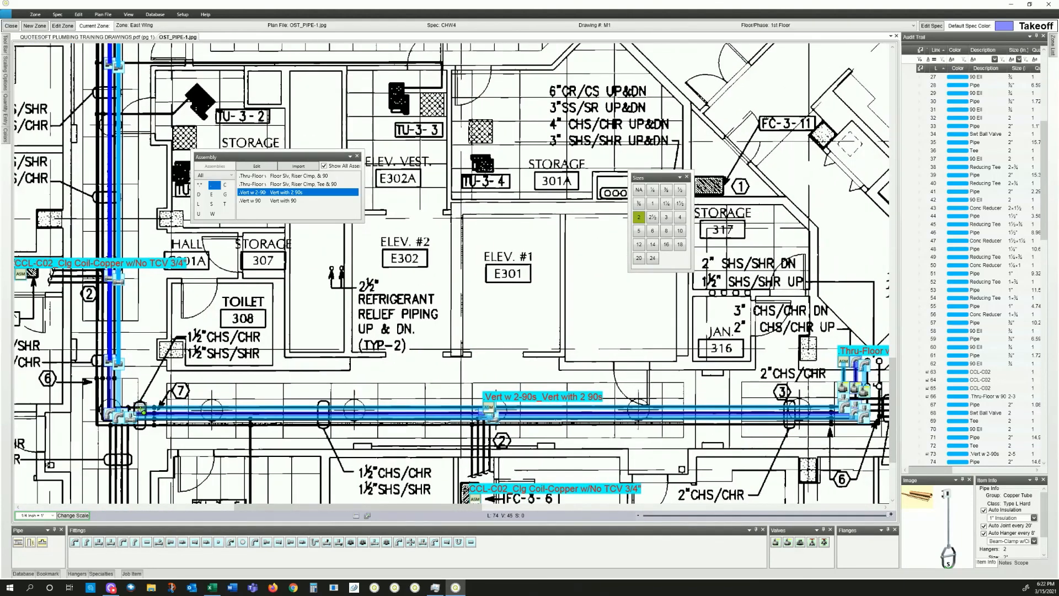
- Add a 2x1 reducing tee to the 2" line at the corridor corner below Toilet 308
{"action": "left_click", "coordinate": [139, 409]}
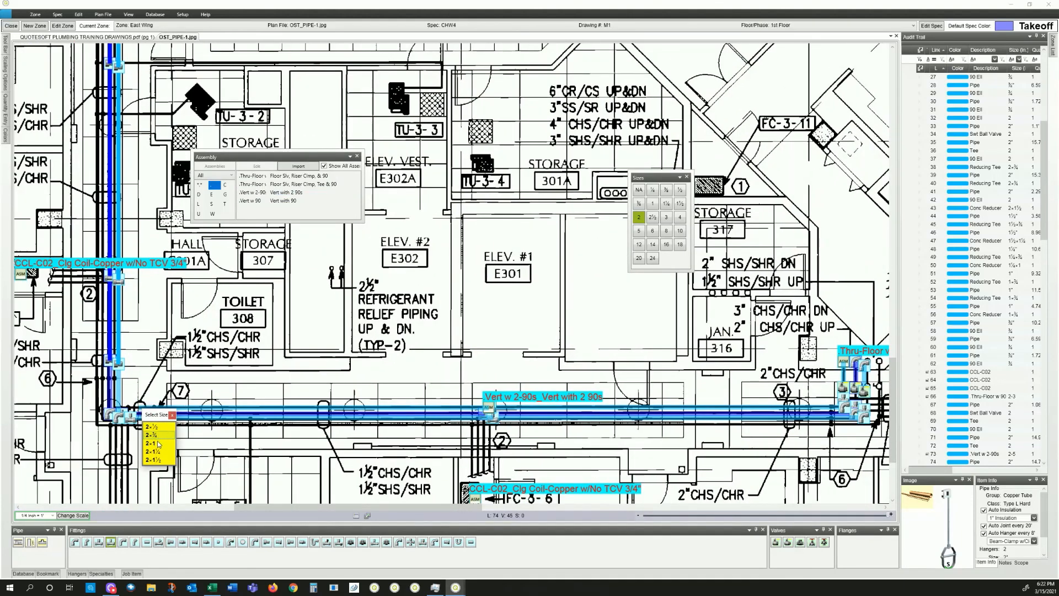
{"action": "left_click", "coordinate": [157, 444]}
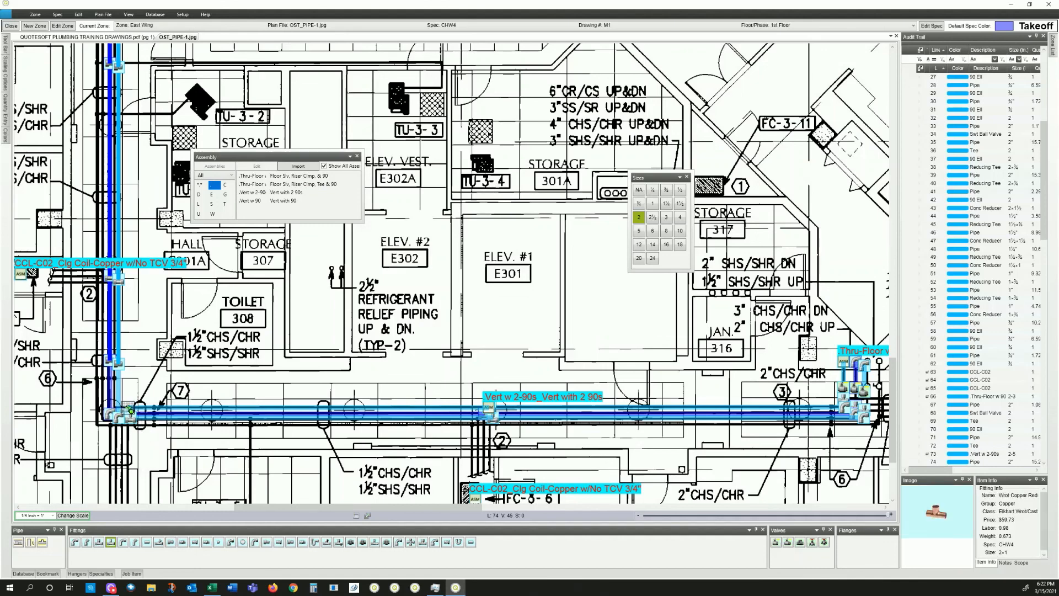